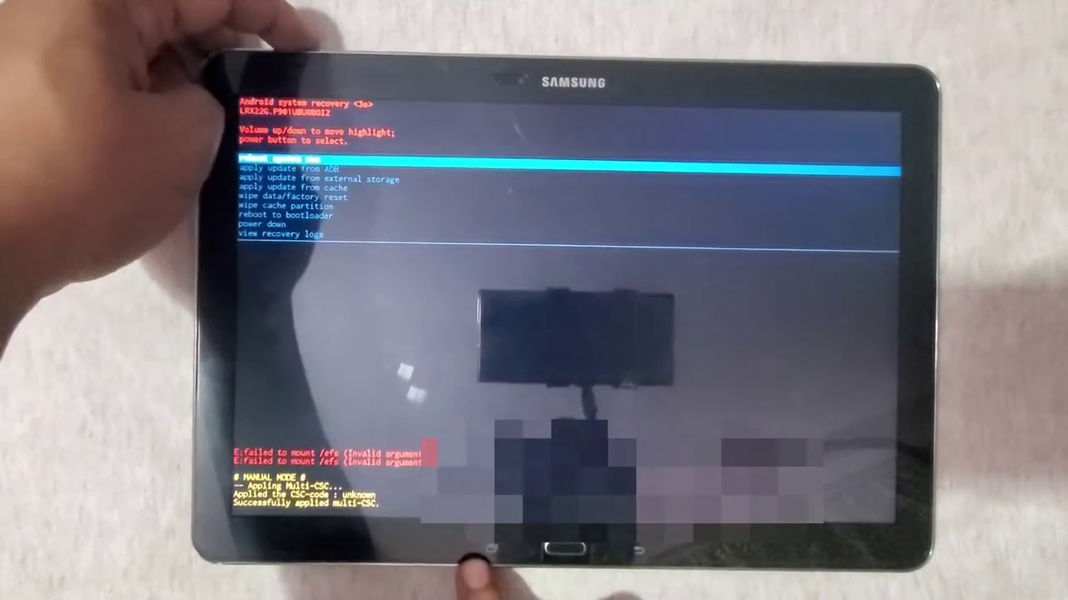
- Power the tablet off from recovery, then confirm download mode with Volume Up
key("Down")
key("Down")
key("Down")
key("Down")
key("Down")
key("Down")
key("Down")
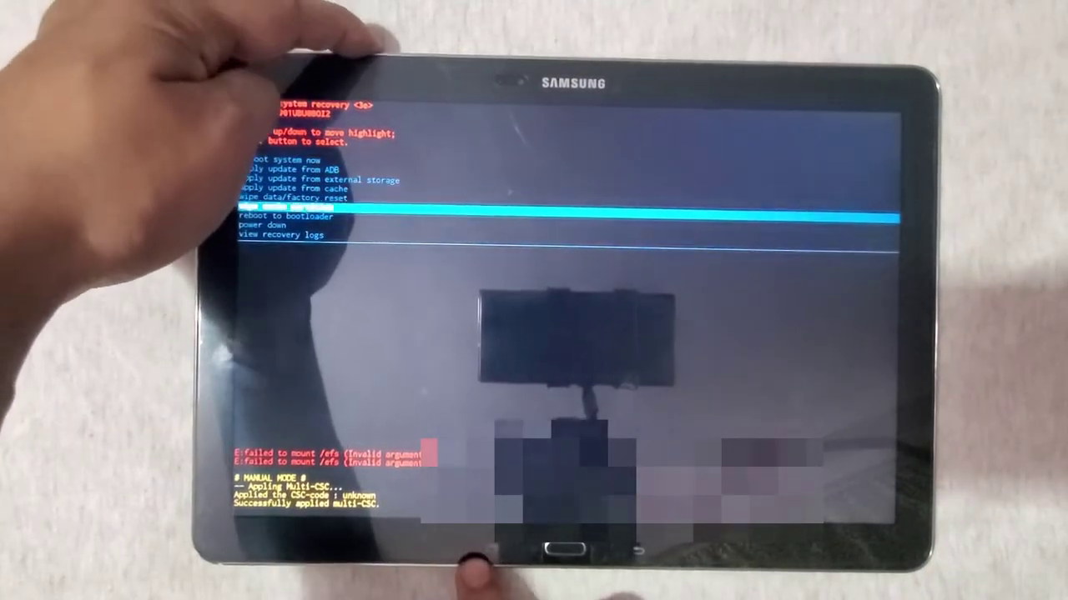
key("Return")
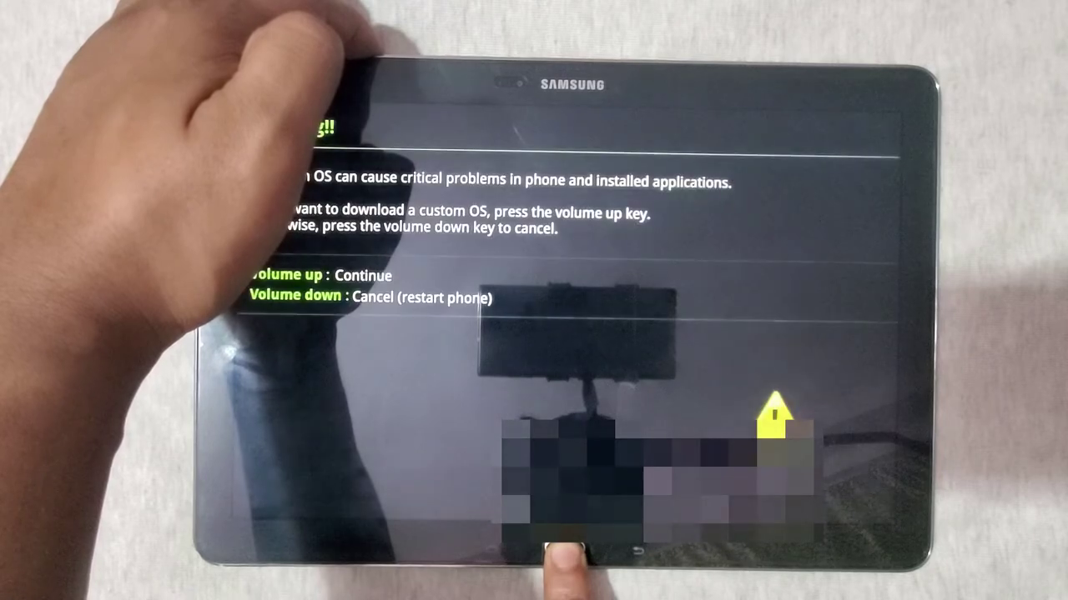
key("XF86AudioRaiseVolume")
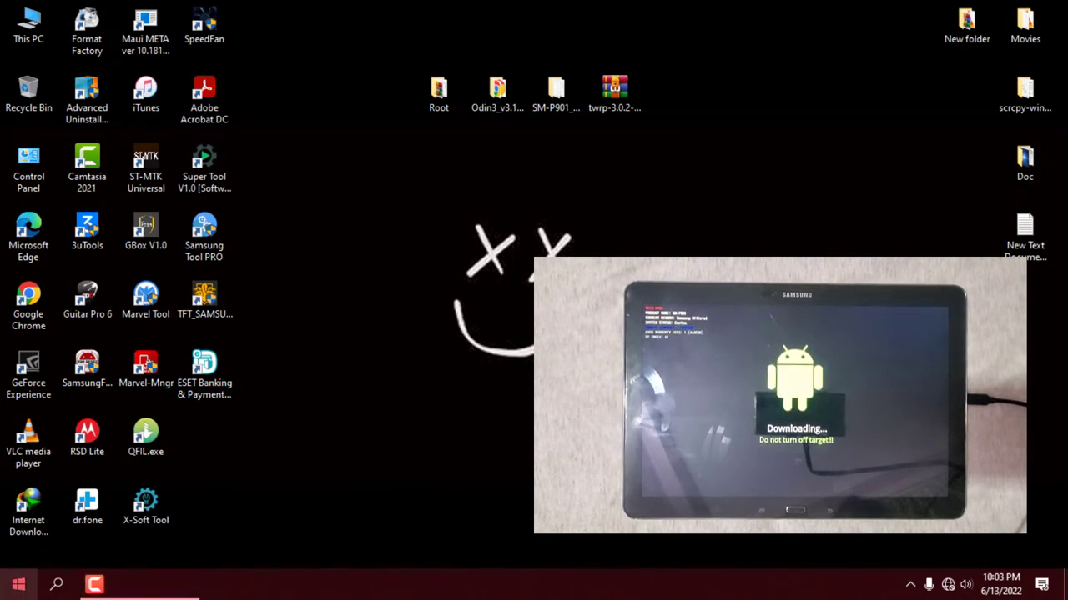
right_click(19, 585)
left_click(84, 267)
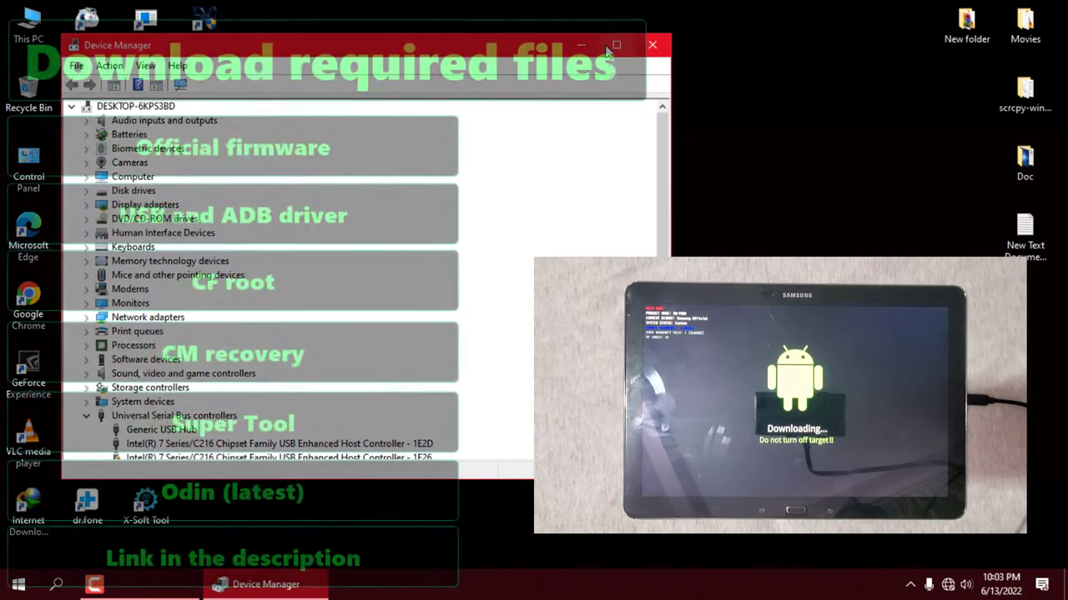
left_click(615, 45)
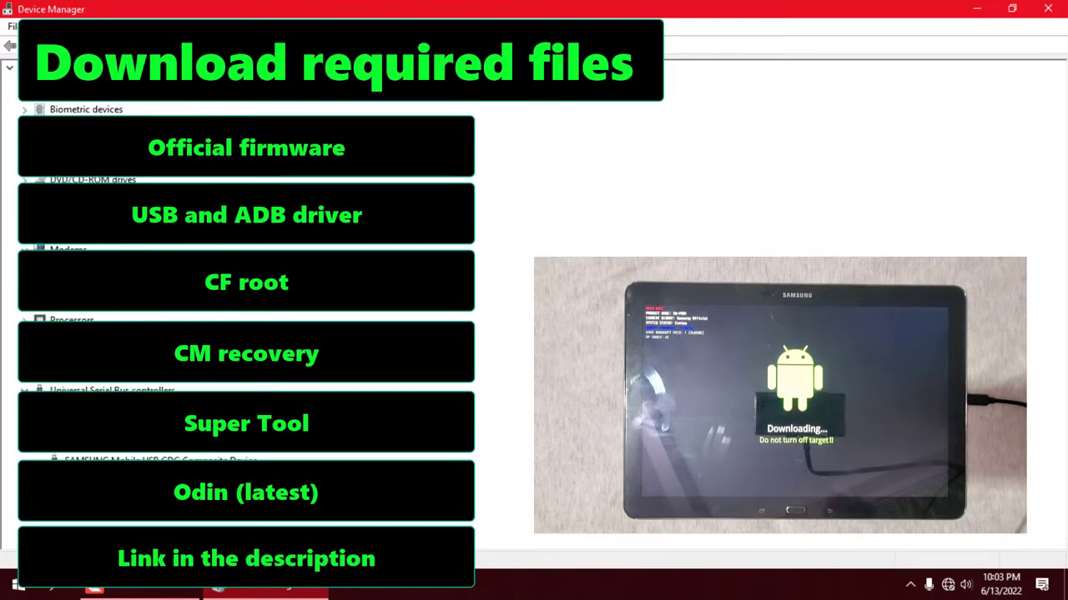
left_click(1065, 7)
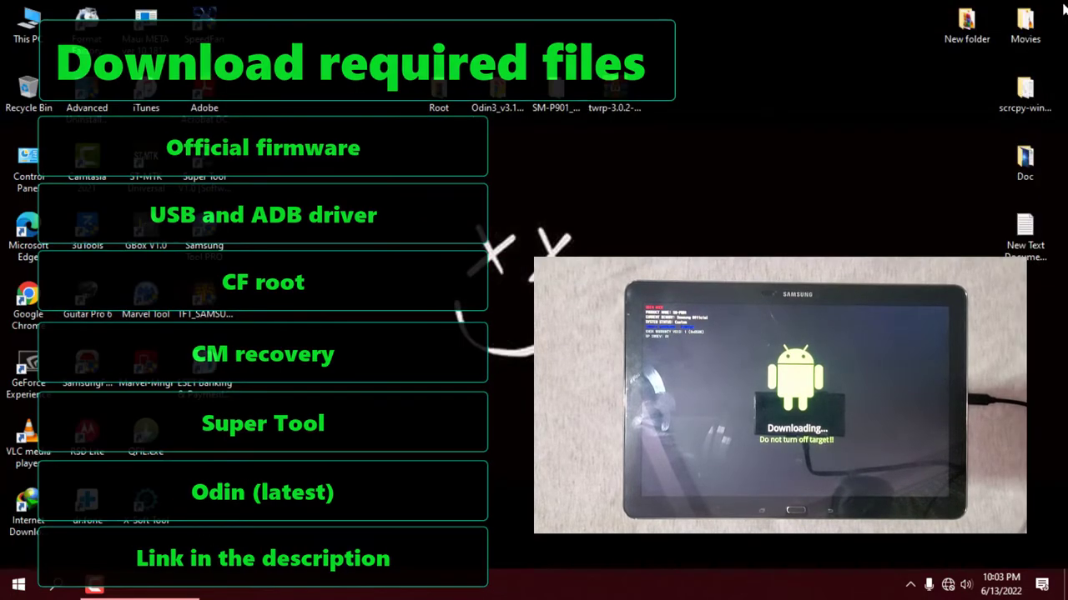
left_click(499, 100)
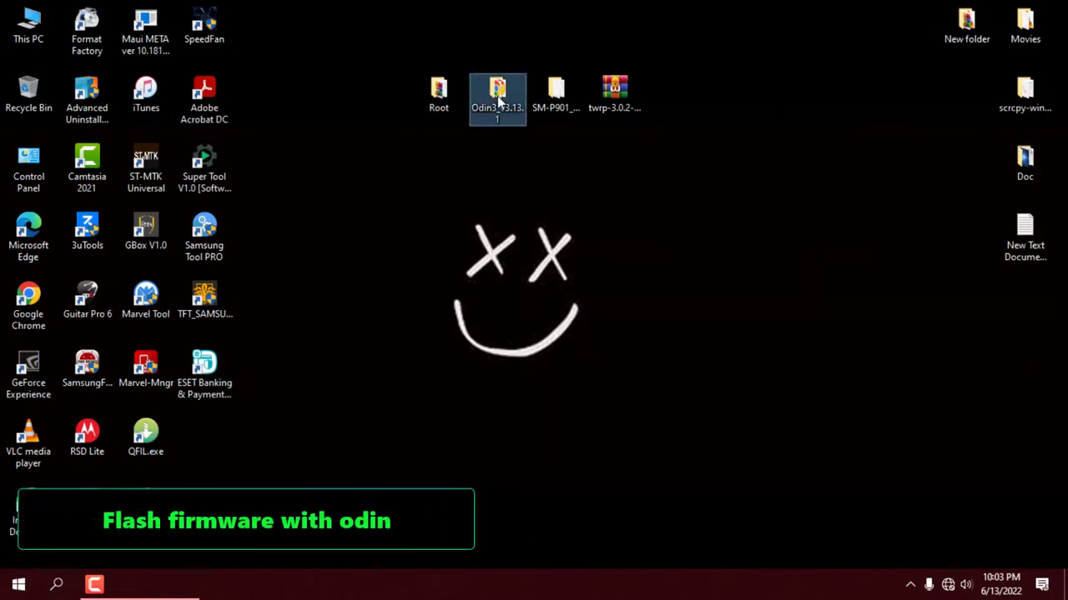
- Launch Odin3 v3.13.1 from its folder and dismiss the firmware-version warning
double_click(498, 100)
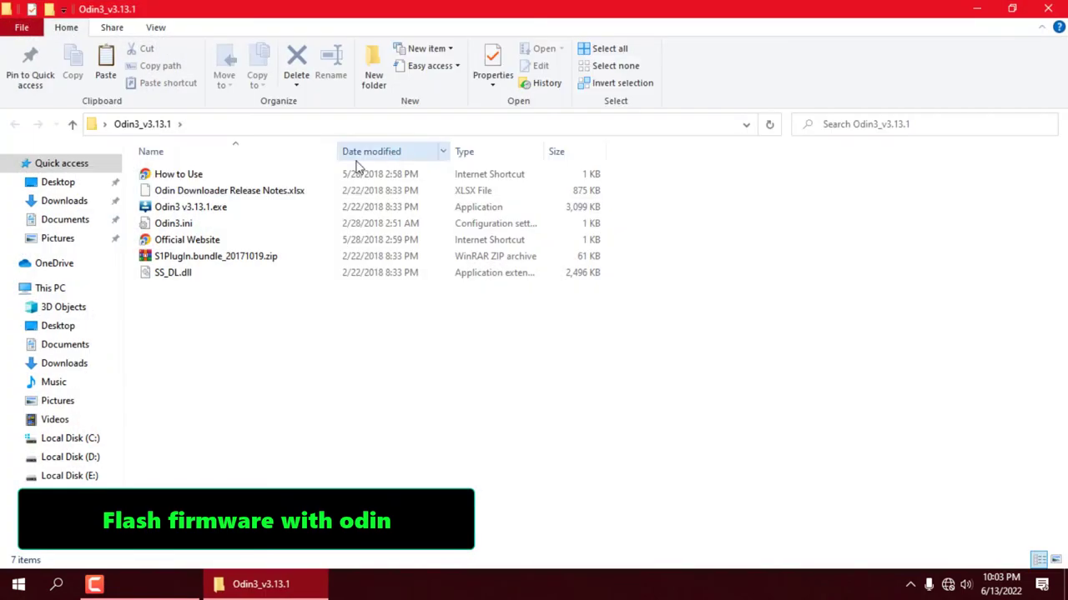
double_click(181, 209)
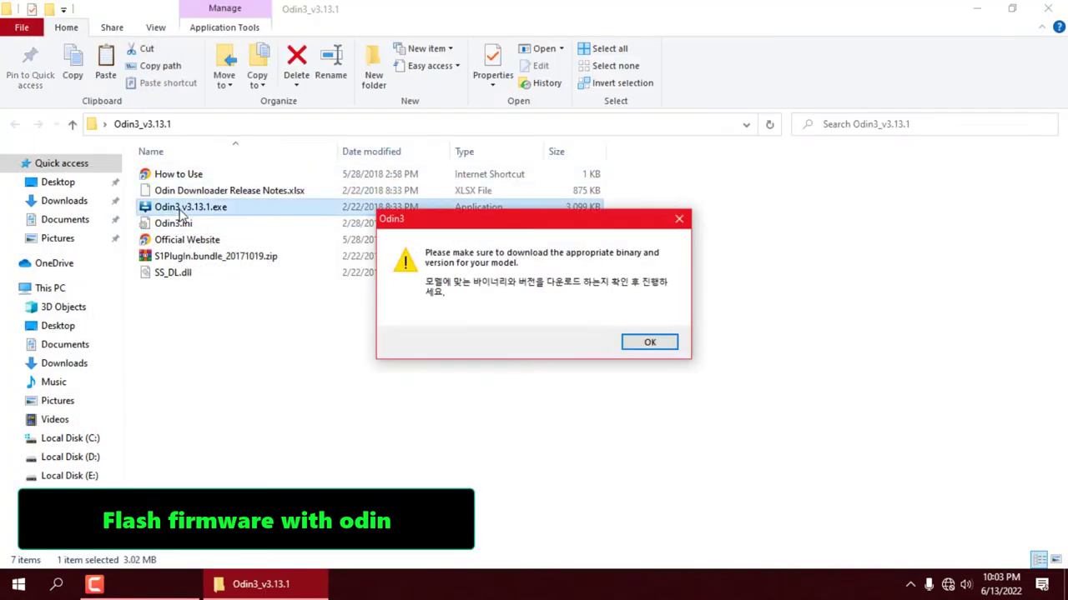
left_click(658, 345)
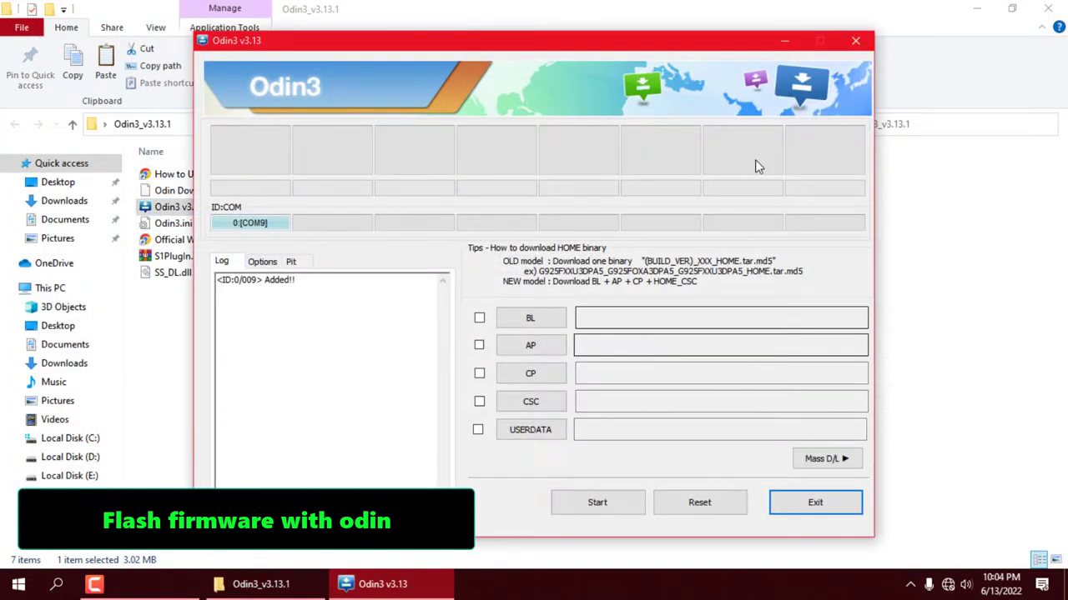
left_click(1046, 8)
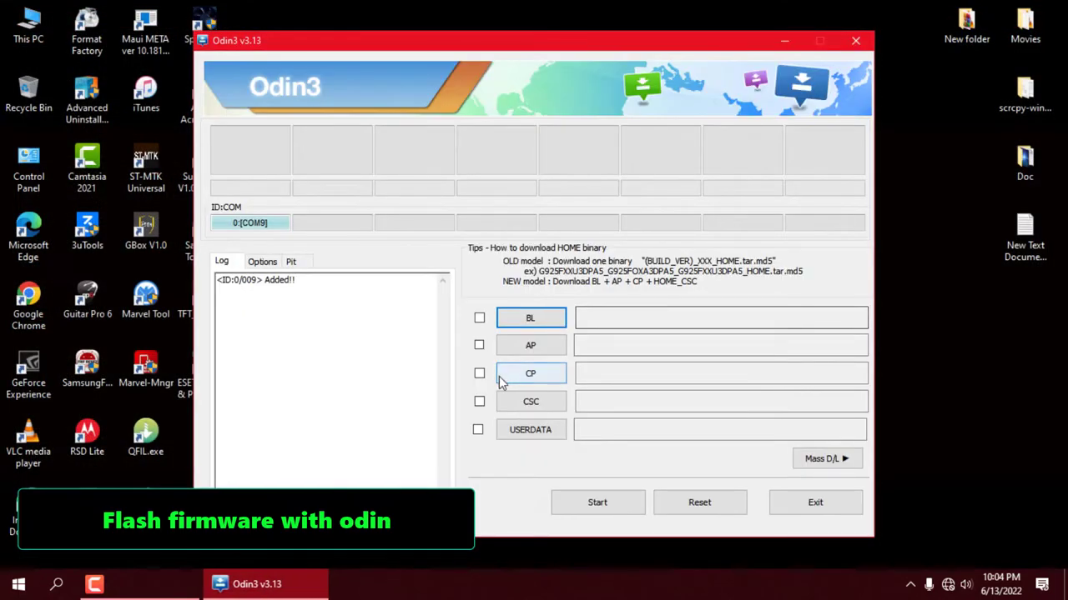
- Load the BL, AP and CSC files from the Desktop SM-P901 folder and start flashing
left_click(530, 322)
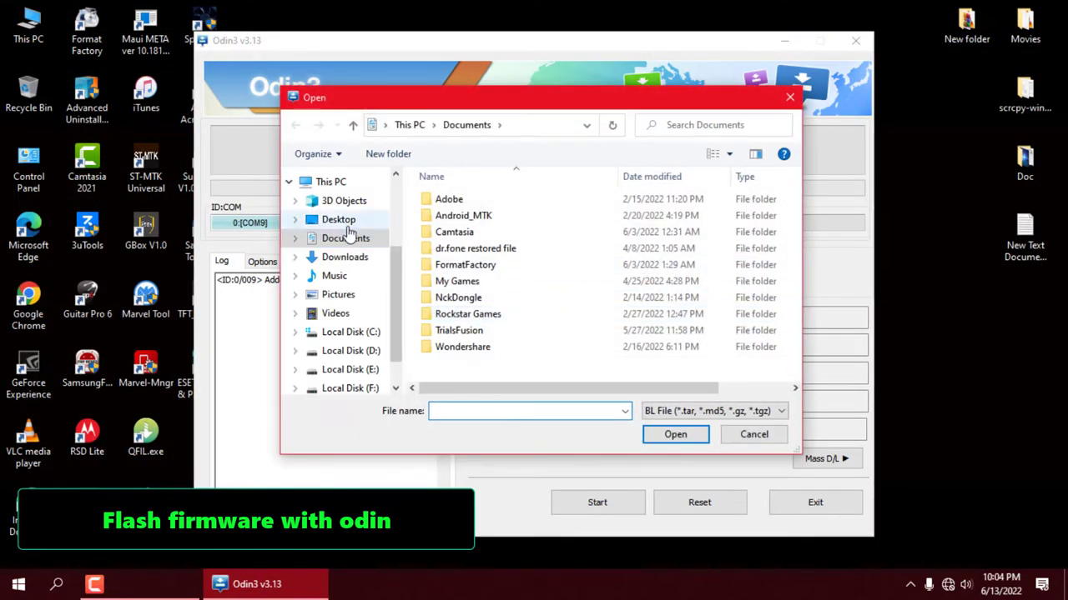
left_click(340, 220)
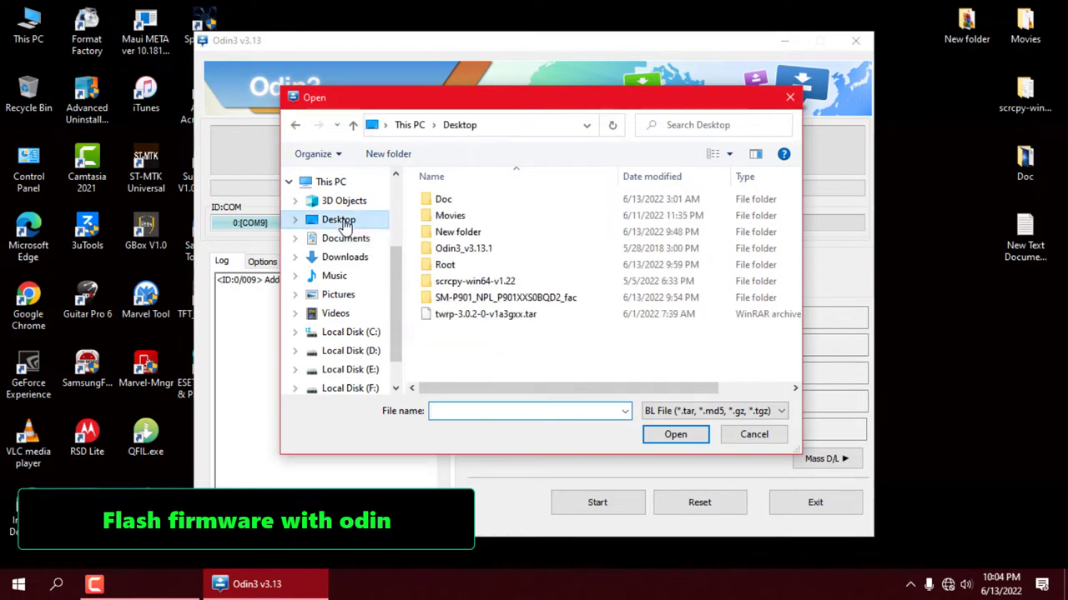
double_click(513, 300)
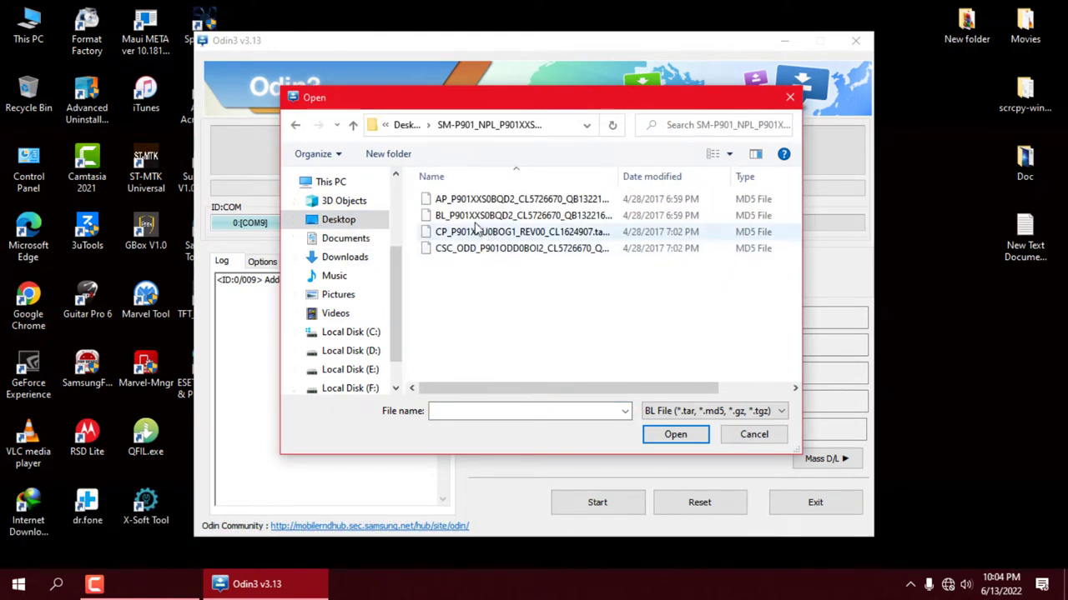
left_click(456, 217)
double_click(457, 217)
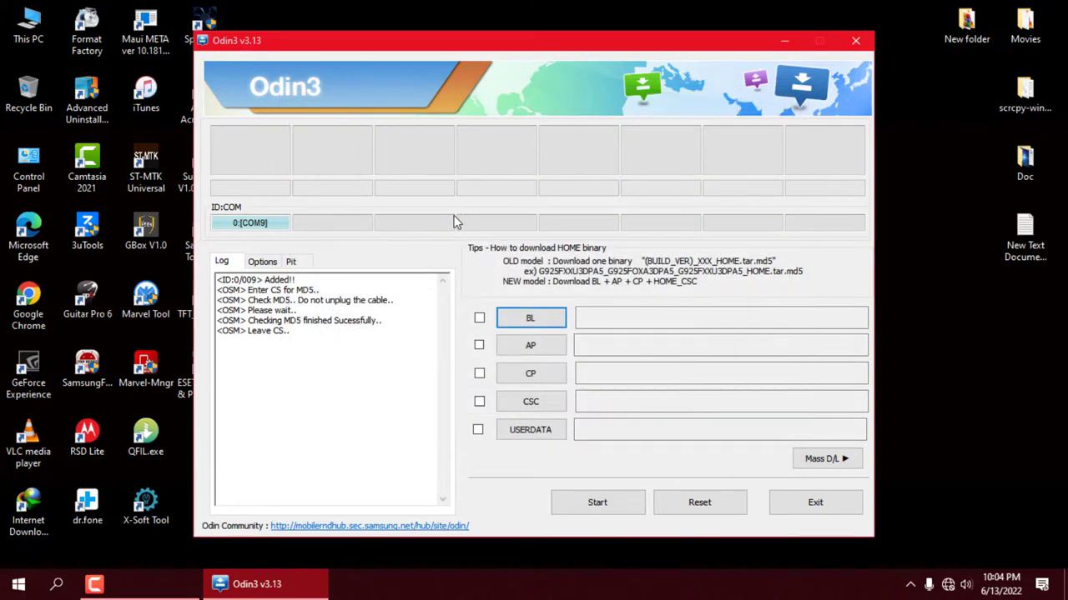
left_click(525, 347)
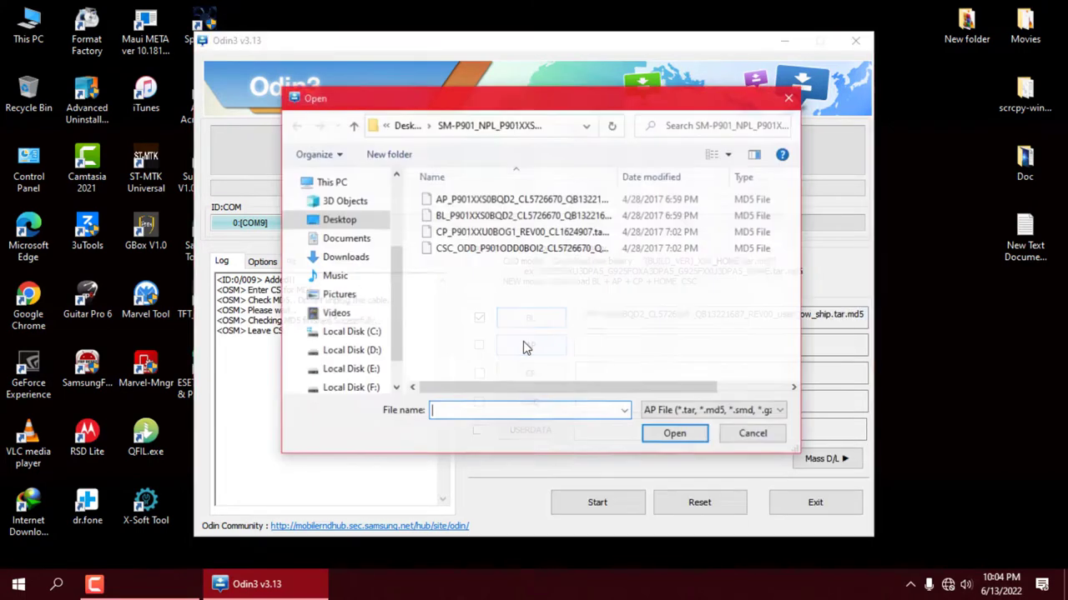
double_click(467, 199)
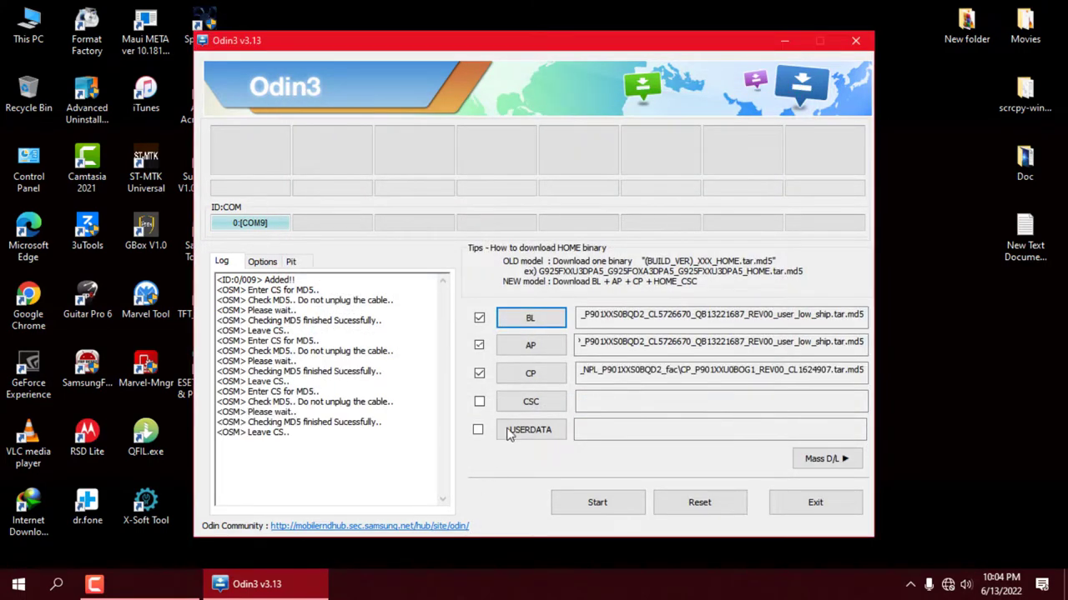
left_click(530, 403)
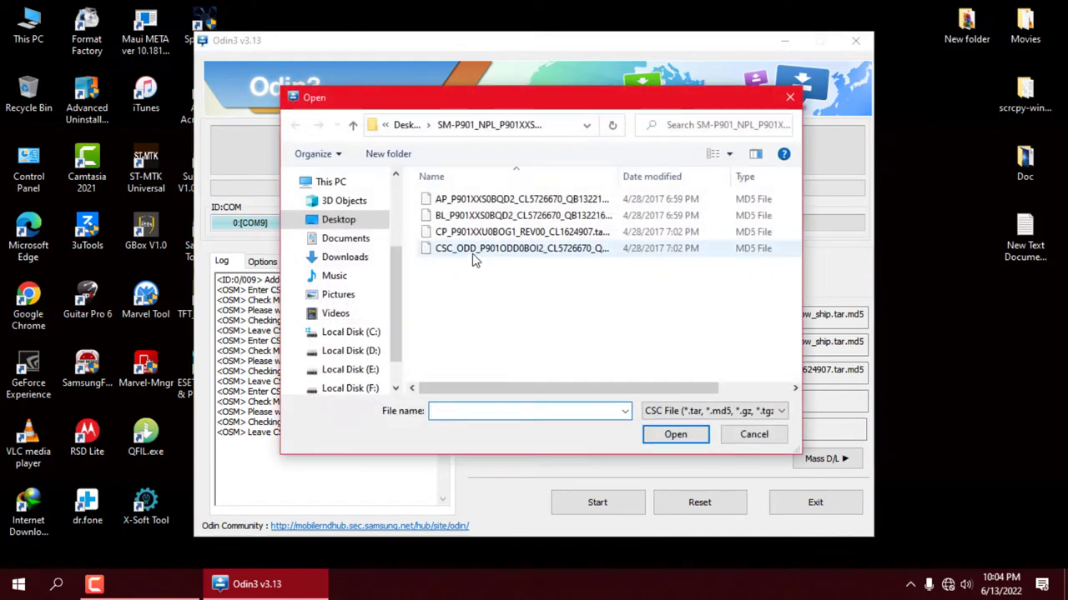
double_click(473, 250)
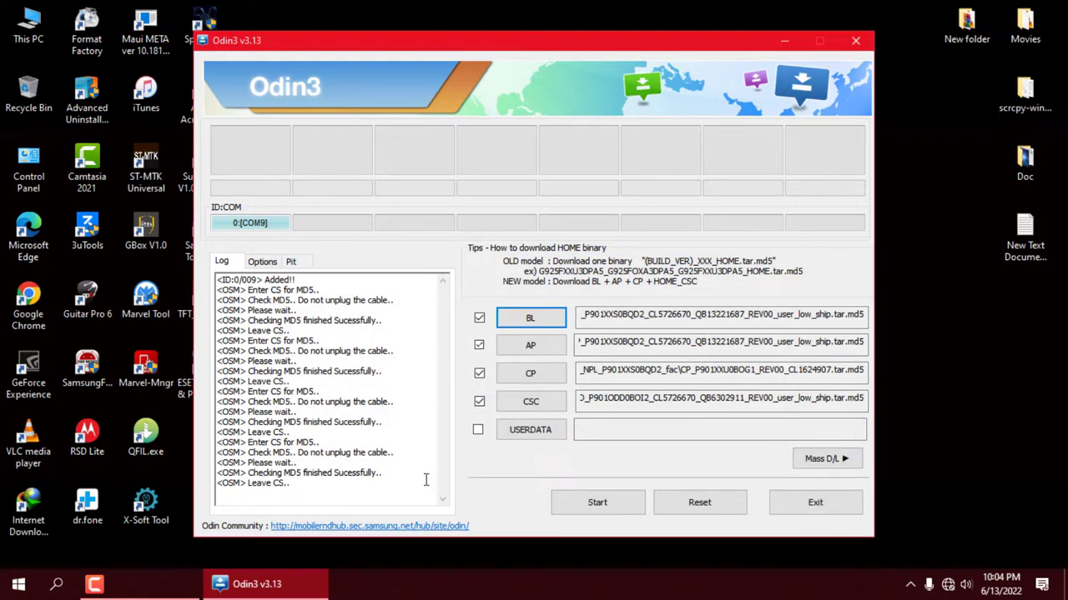
left_click(593, 503)
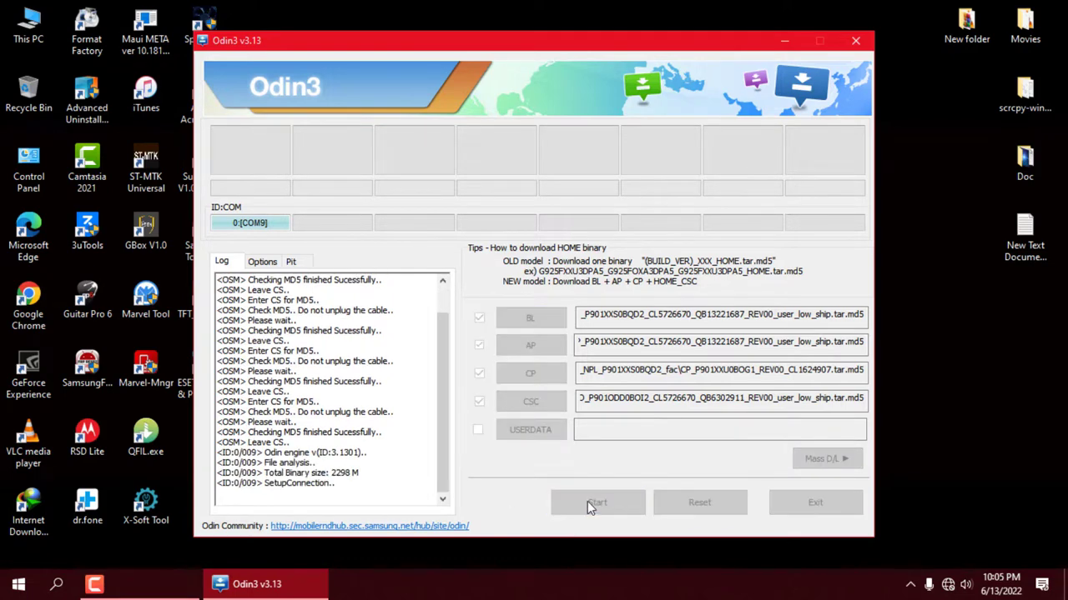
- Move the Odin3 window aside to watch the tablet while the stock firmware flashes
left_click_drag(631, 50, 445, 50)
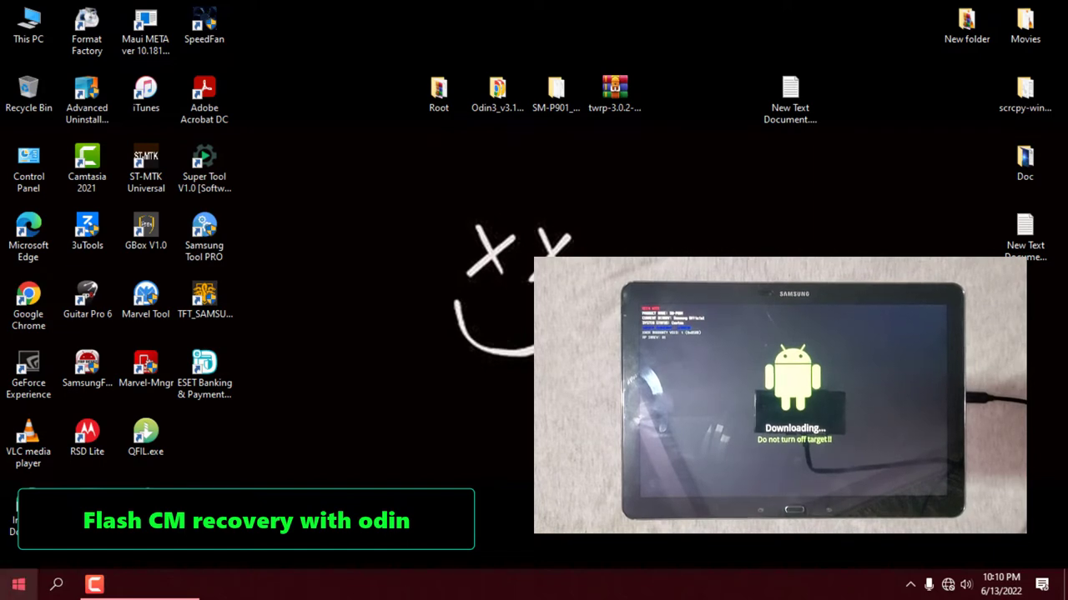
- Relaunch Odin3 v3.13.1, dismiss its warning, and shift its window left
left_click(18, 585)
key("Escape")
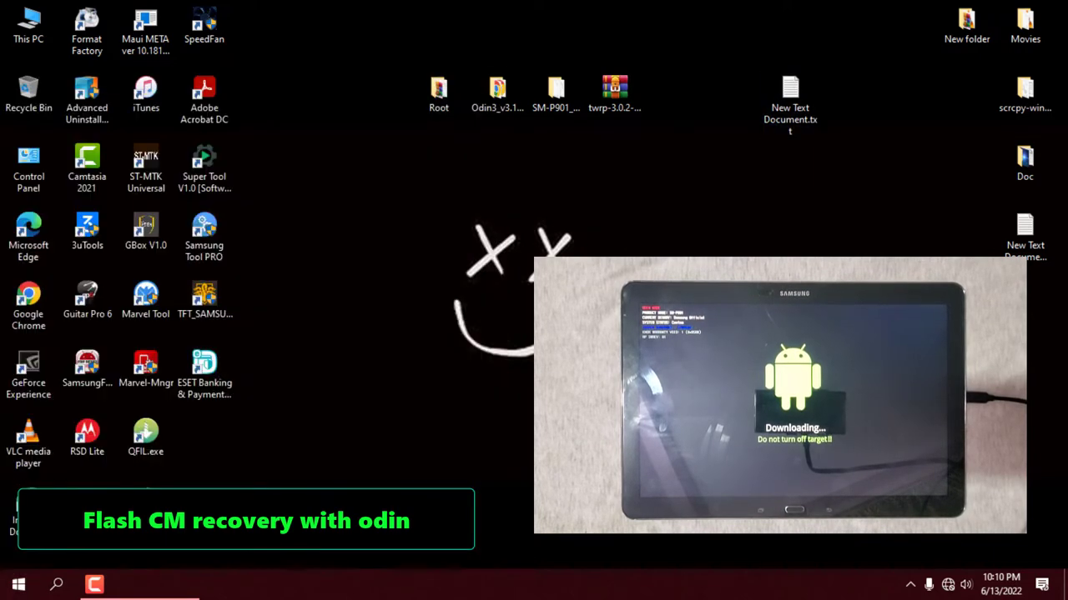
left_click(615, 92)
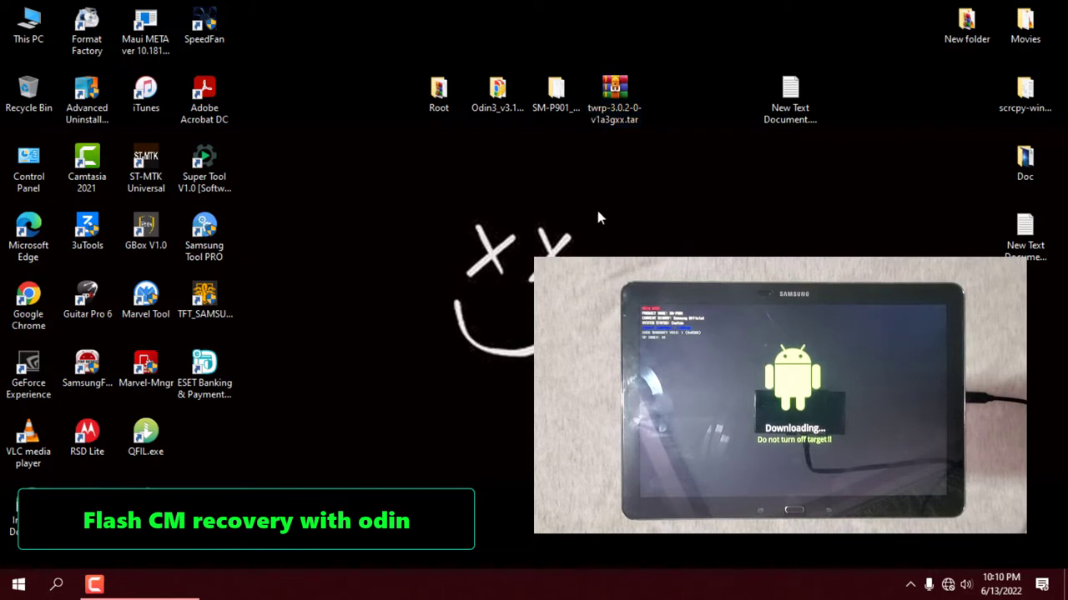
double_click(497, 94)
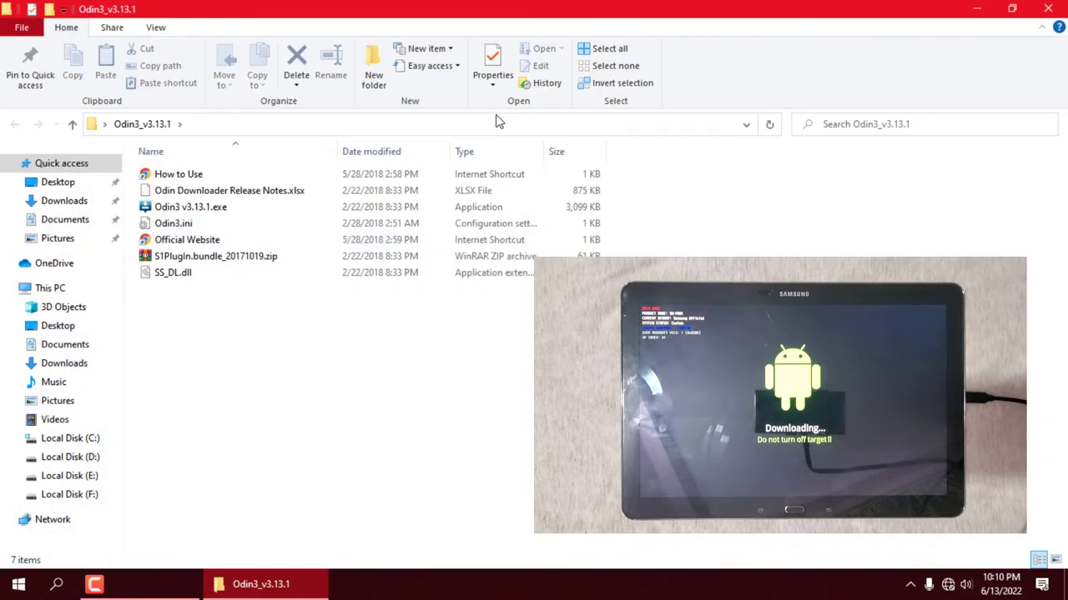
left_click(177, 209)
double_click(176, 208)
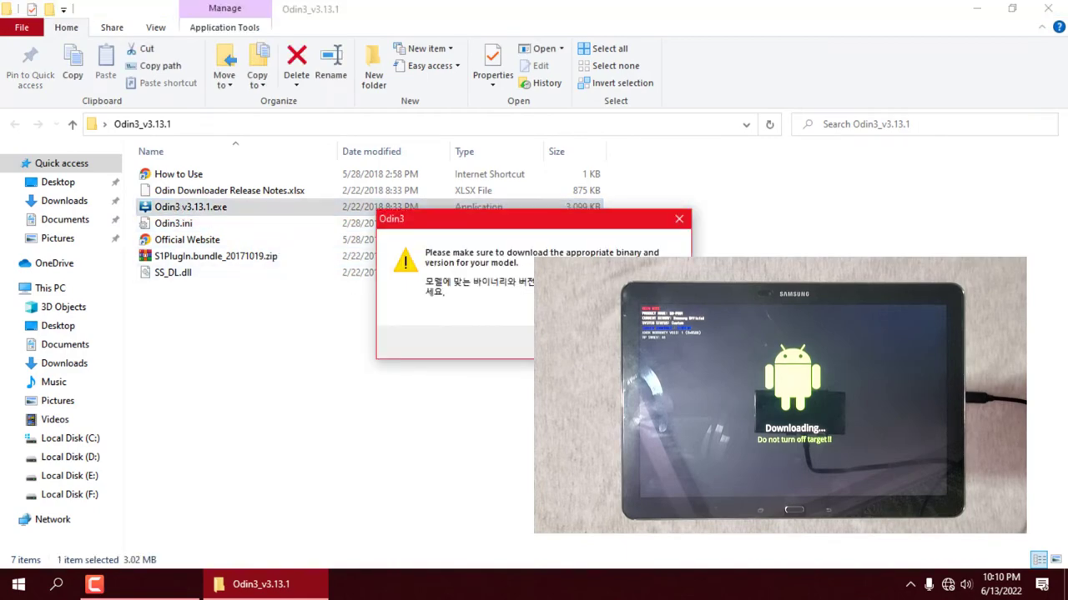
key("Return")
left_click(1048, 9)
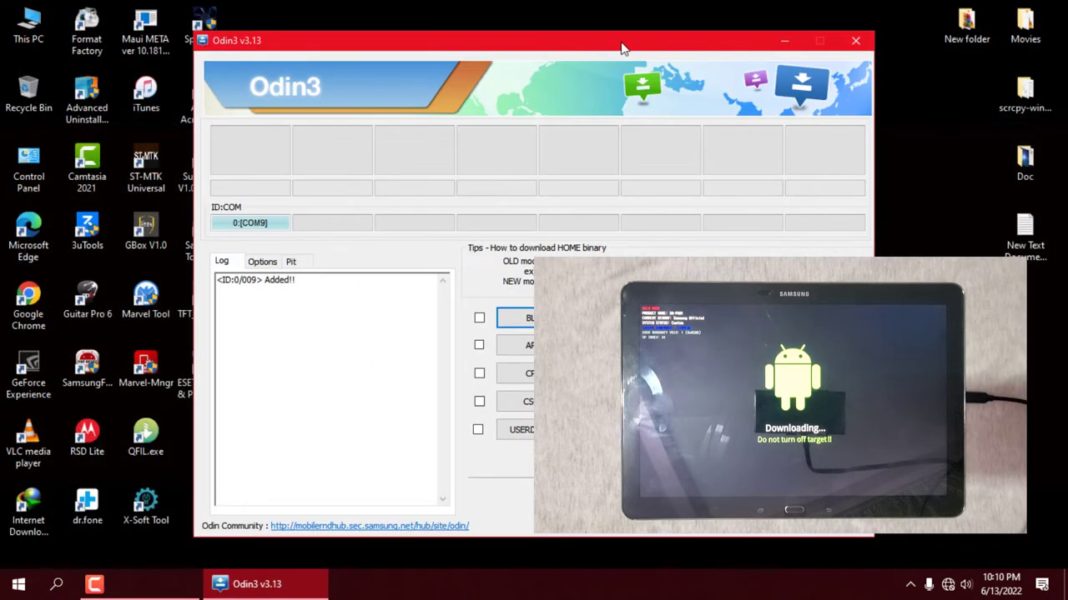
left_click_drag(624, 48, 442, 50)
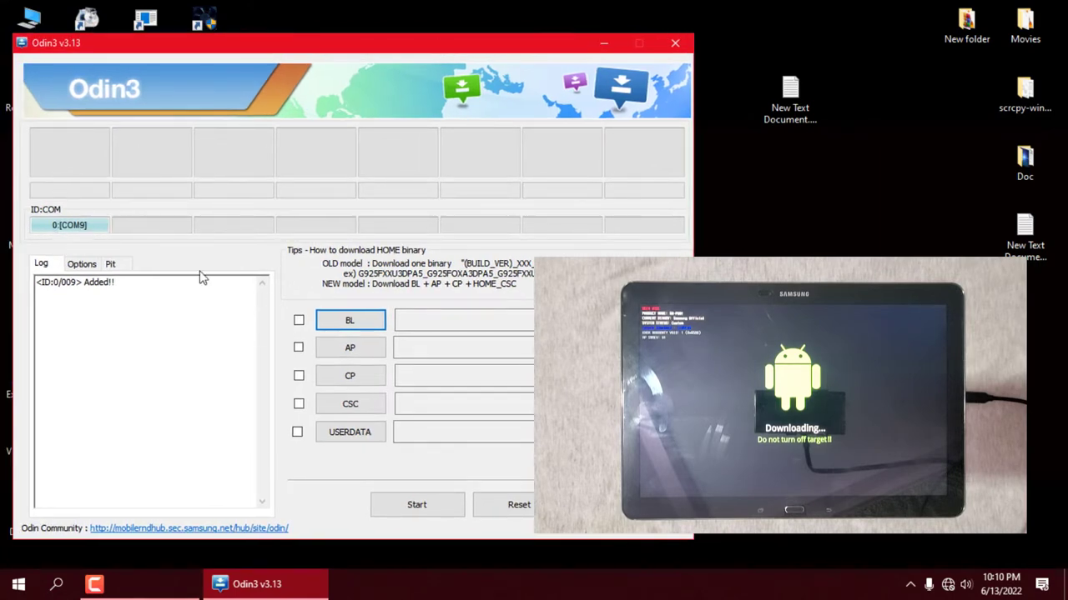
- Flash twrp-3.0.2-0-v1a3gxx.tar from the Desktop in the AP slot, then close Odin after PASS
left_click(350, 349)
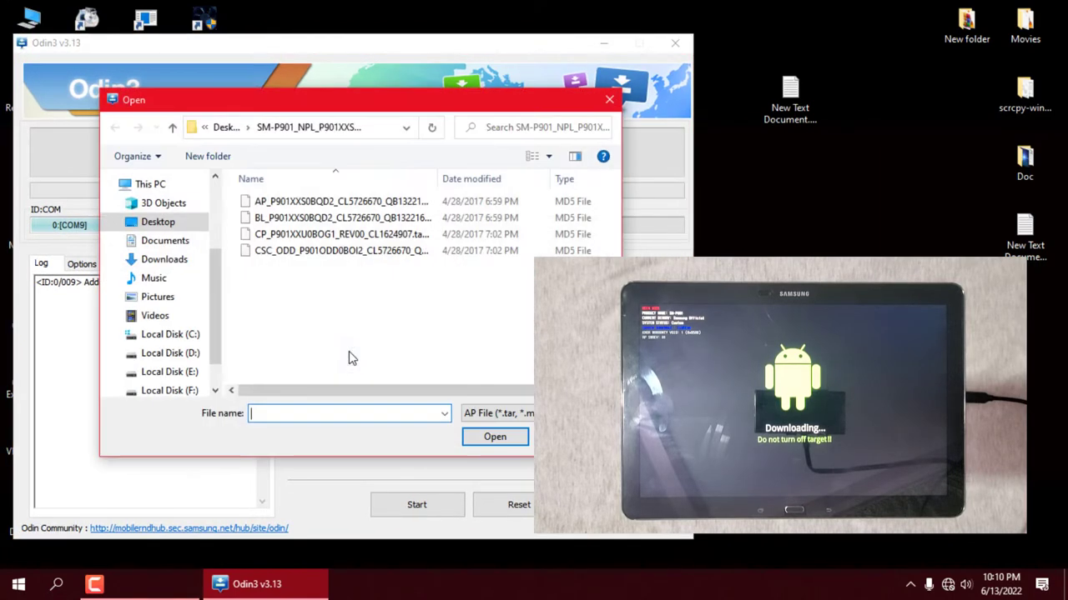
left_click(197, 222)
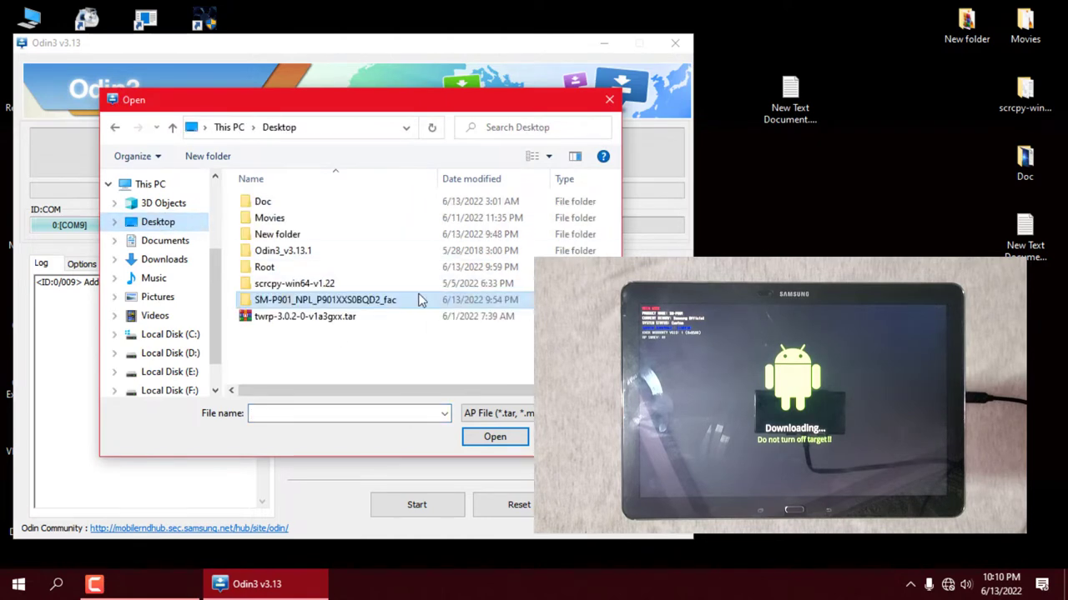
left_click(294, 319)
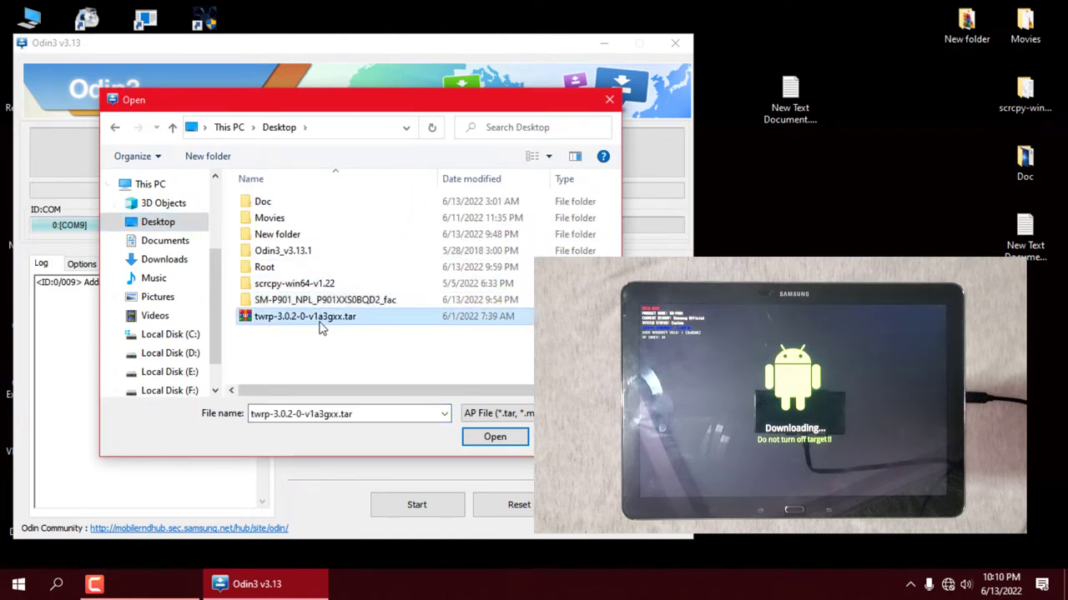
left_click(492, 437)
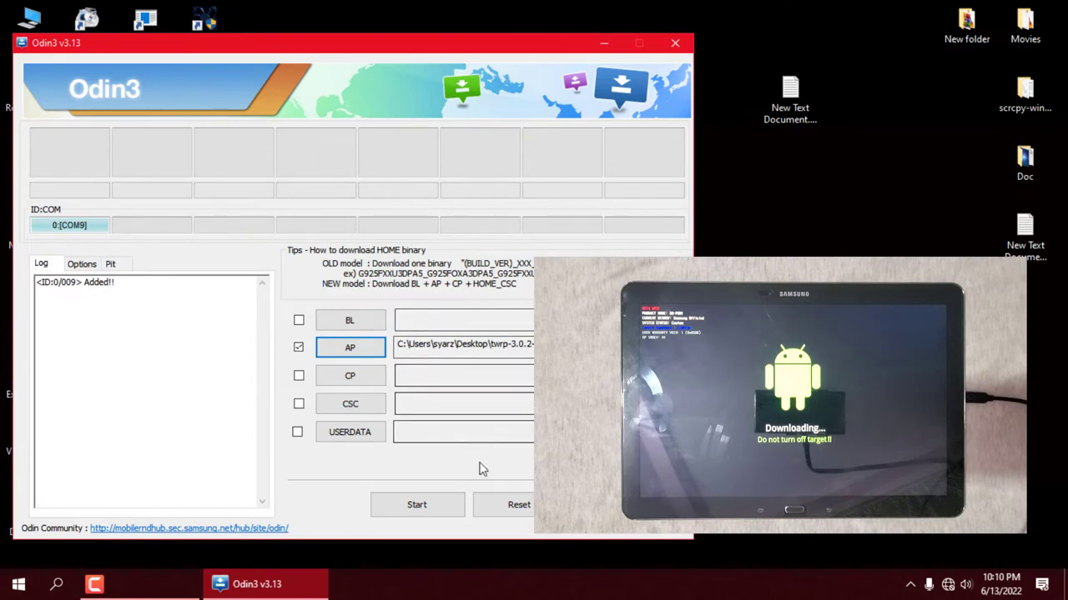
left_click(417, 505)
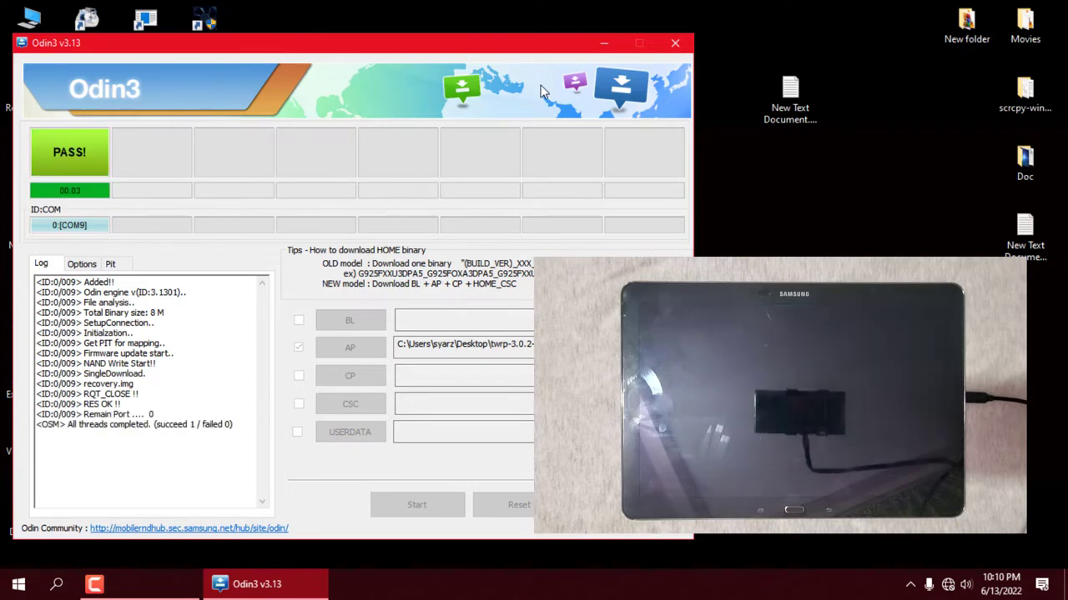
left_click(675, 44)
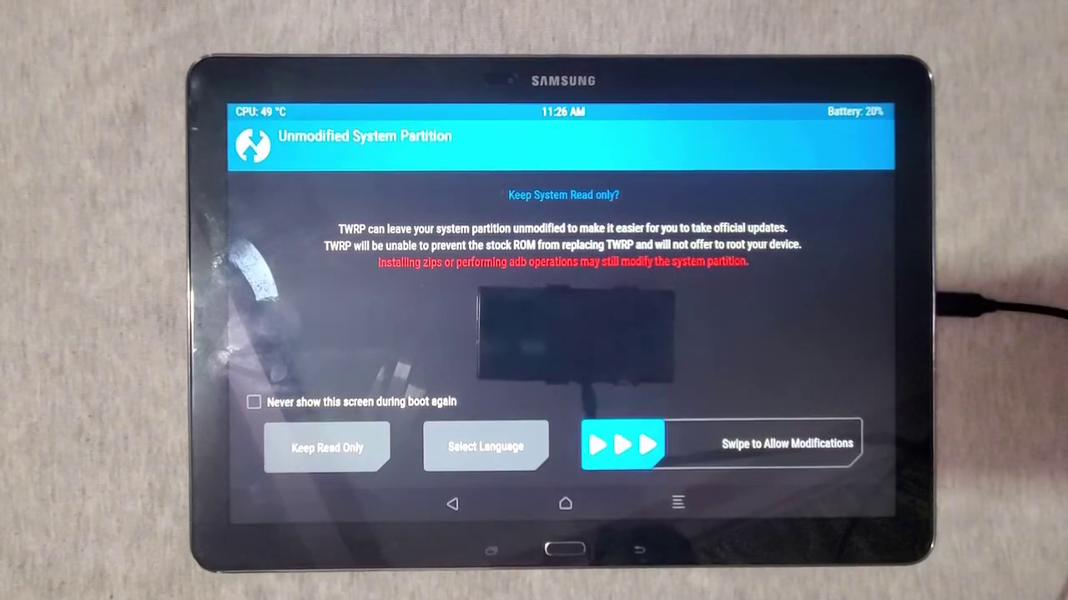
- Tick 'Never show this screen during boot again' and swipe to allow system modifications
left_click(254, 402)
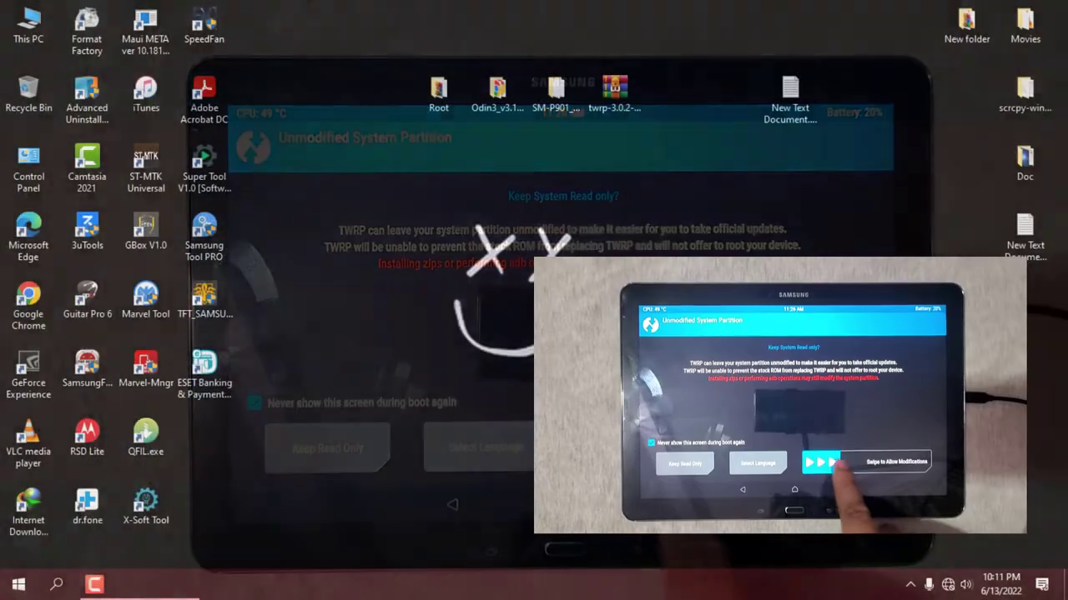
left_click_drag(622, 446, 843, 444)
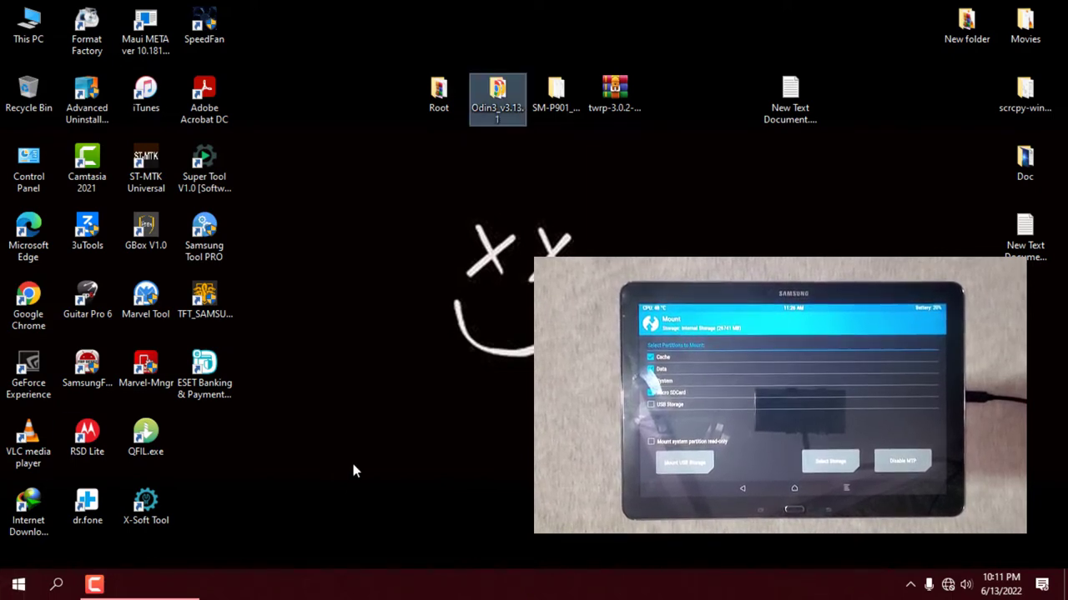
- Copy the address of the C:\adb folder and close File Explorer
double_click(25, 30)
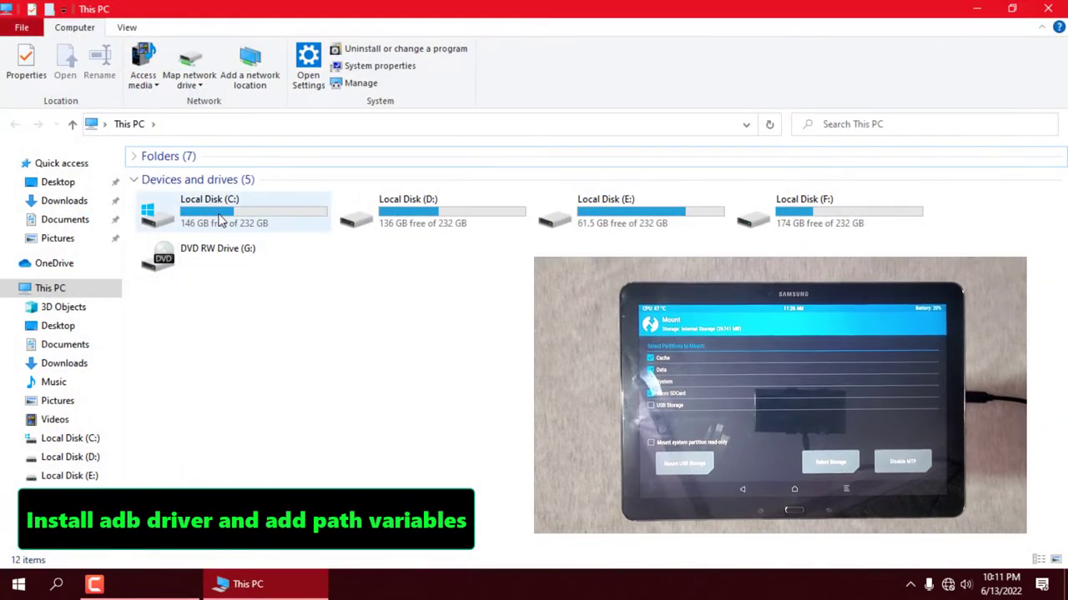
double_click(212, 212)
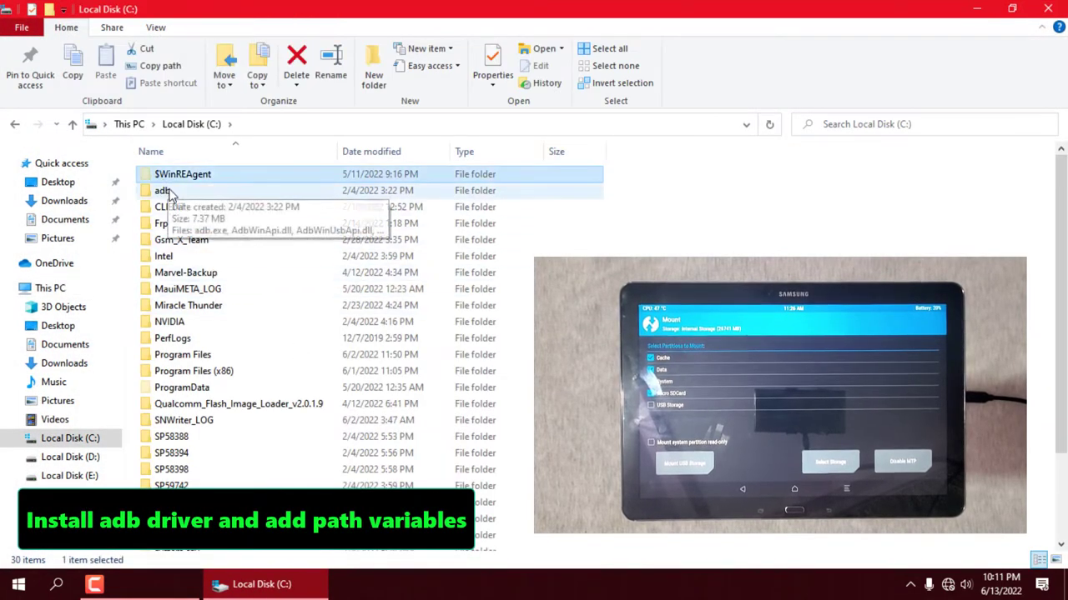
double_click(171, 191)
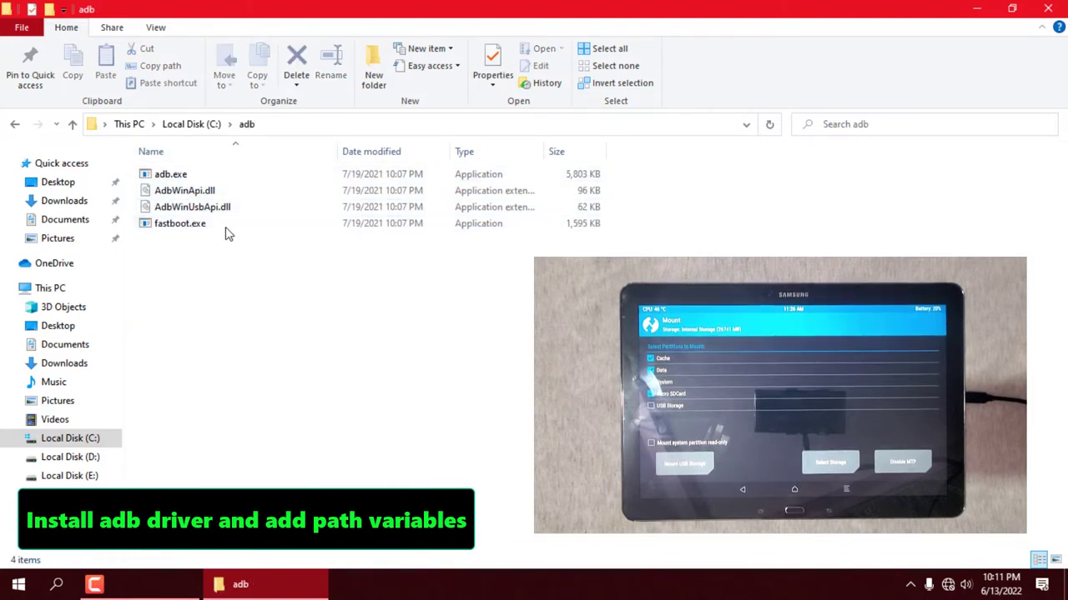
right_click(340, 126)
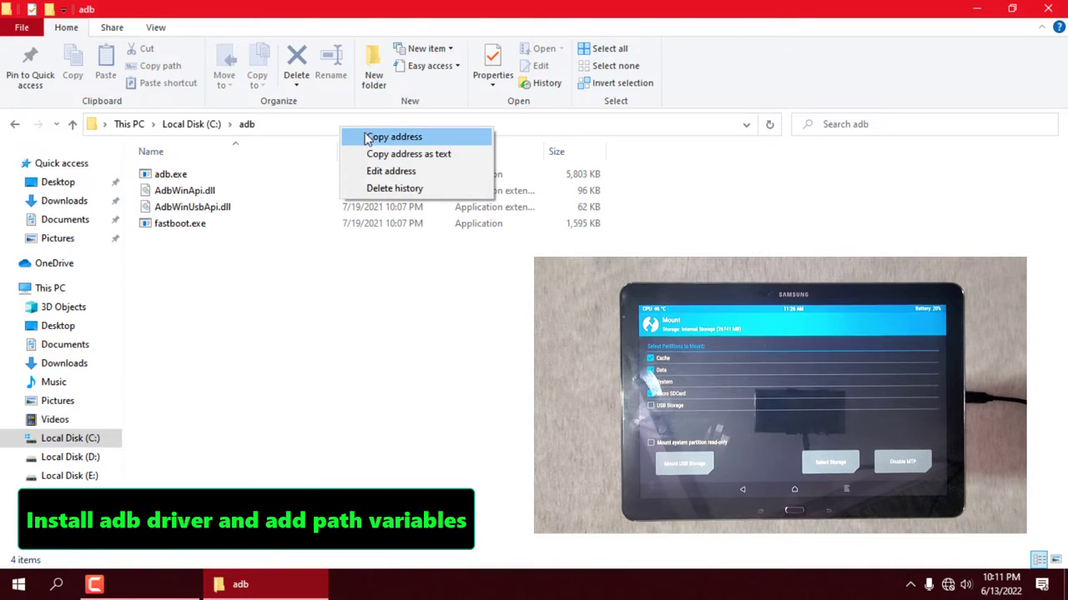
left_click(427, 137)
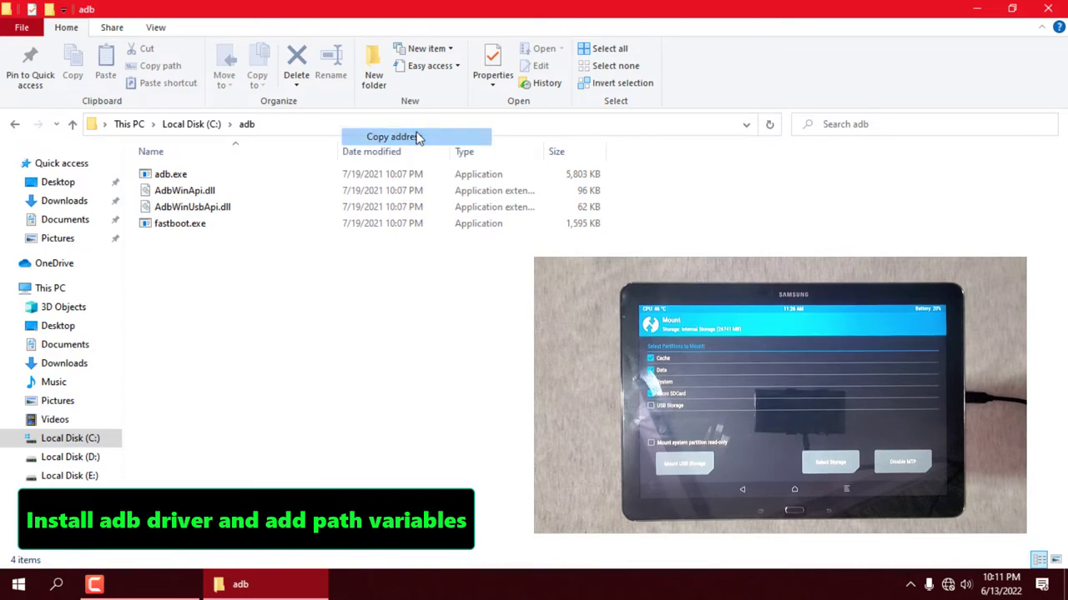
left_click(1047, 9)
right_click(25, 44)
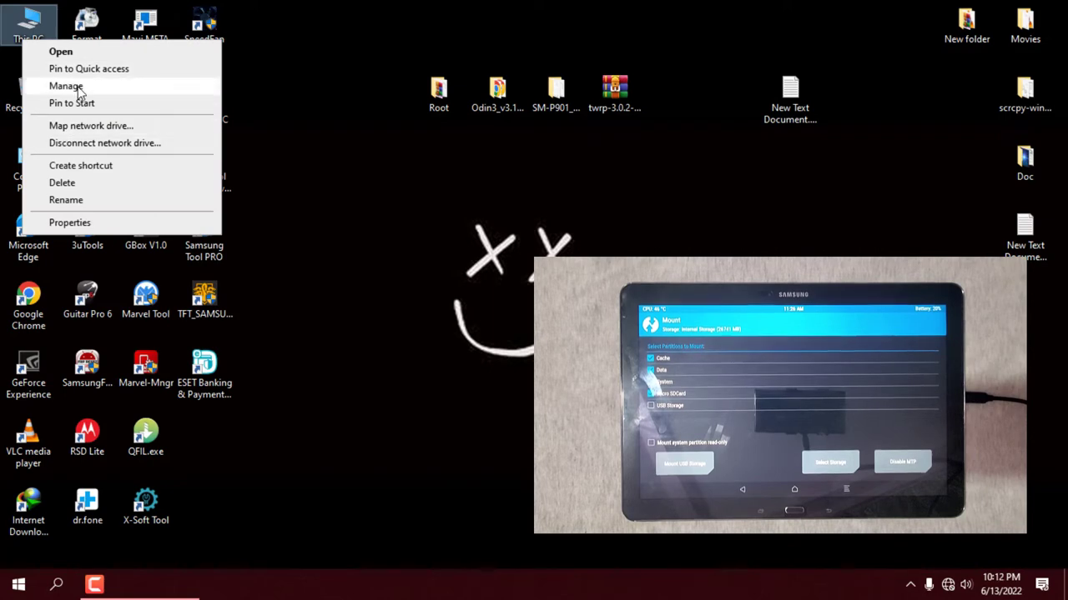
- Through Advanced system settings > Environment Variables, paste C:\adb as a new system Path entry
left_click(70, 223)
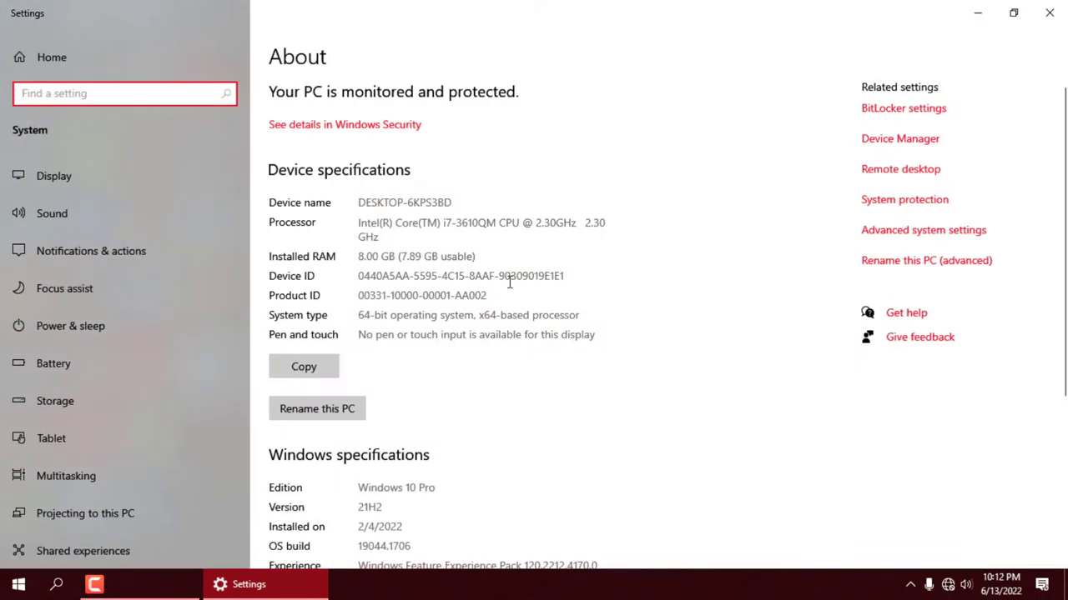
left_click(885, 239)
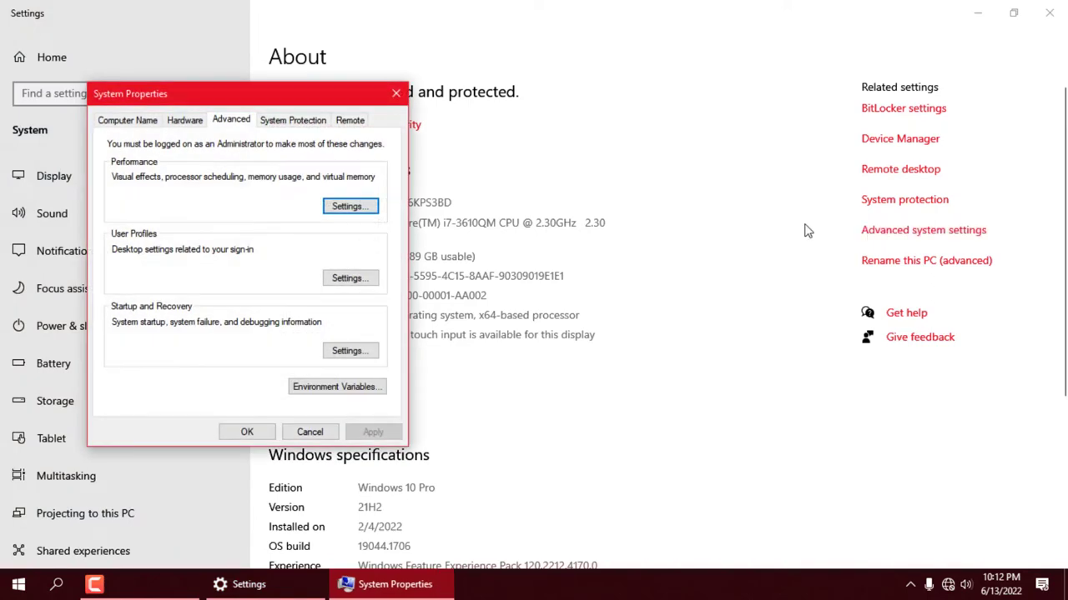
left_click(335, 388)
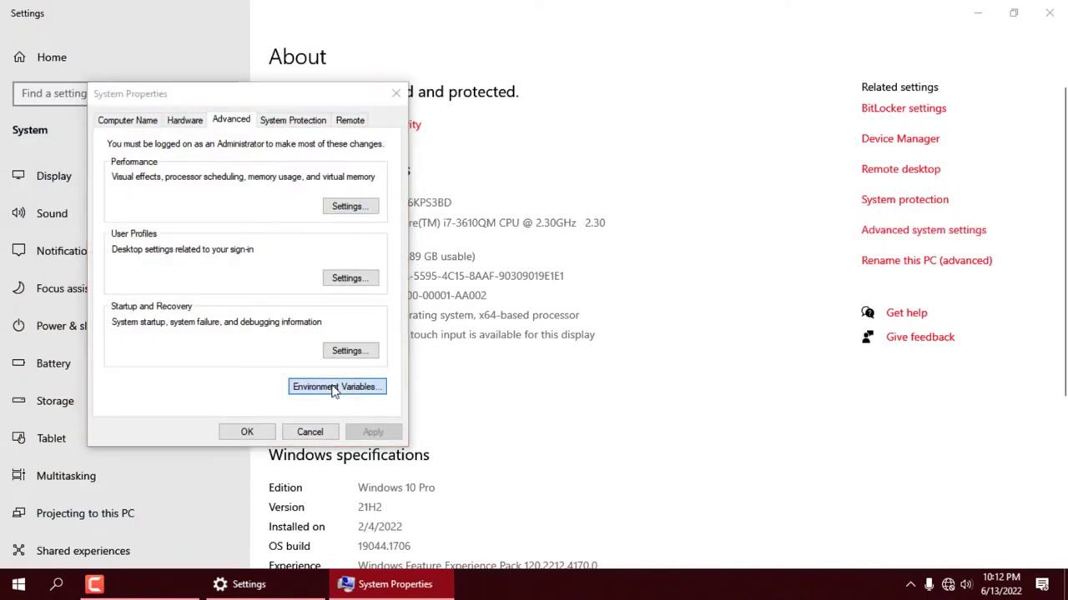
scroll(518, 381, "down", 1)
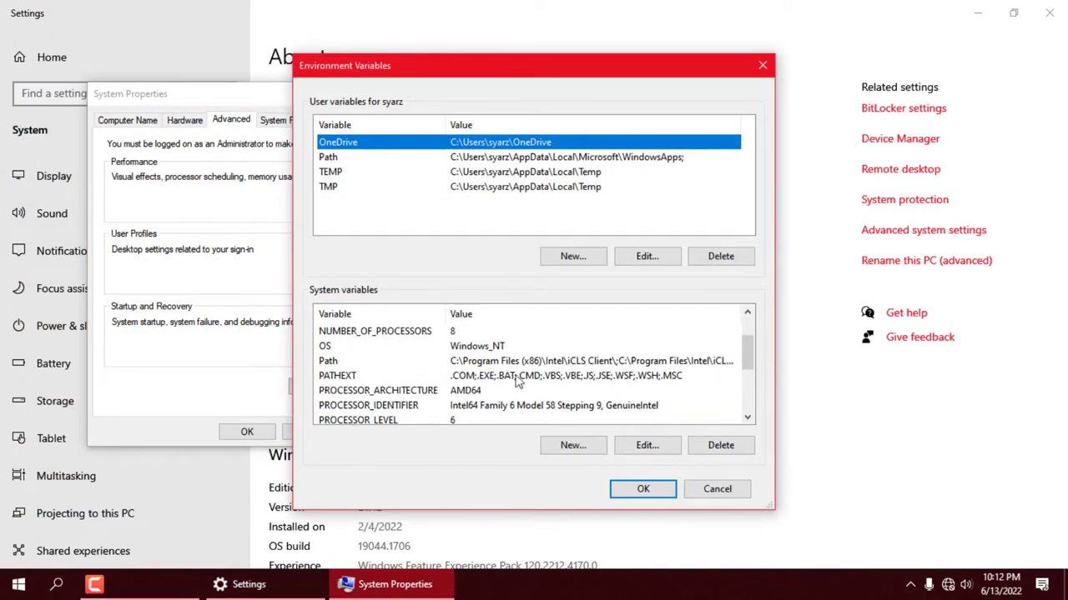
left_click(355, 361)
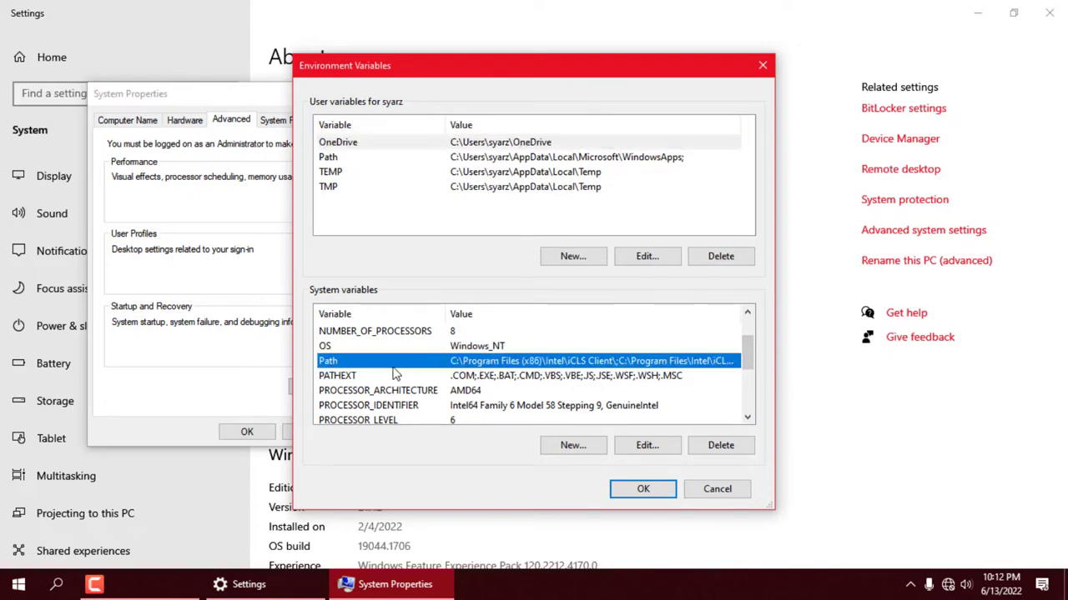
left_click(652, 449)
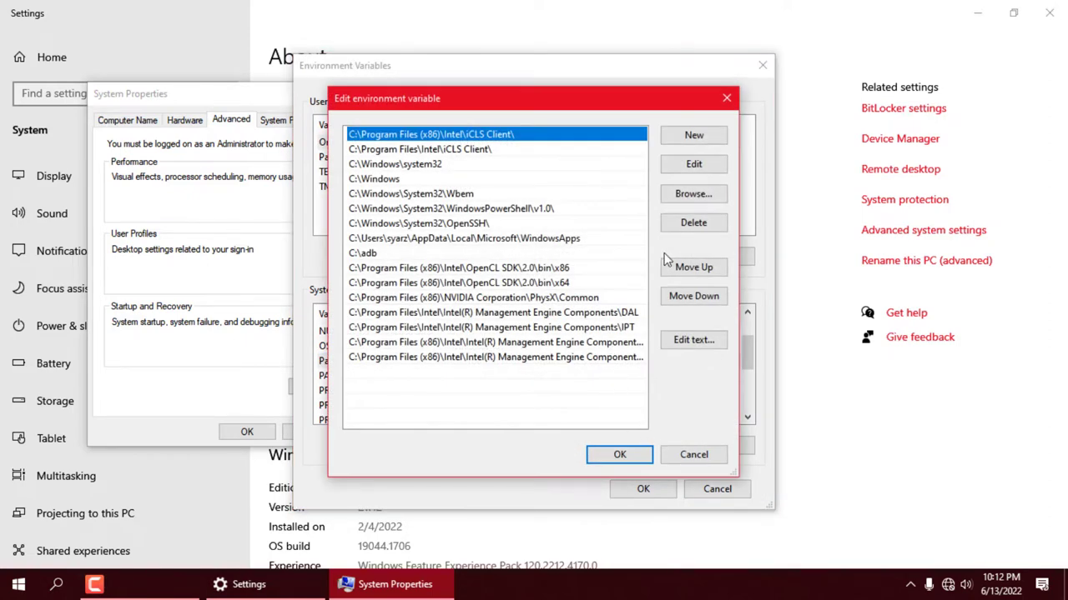
left_click(696, 138)
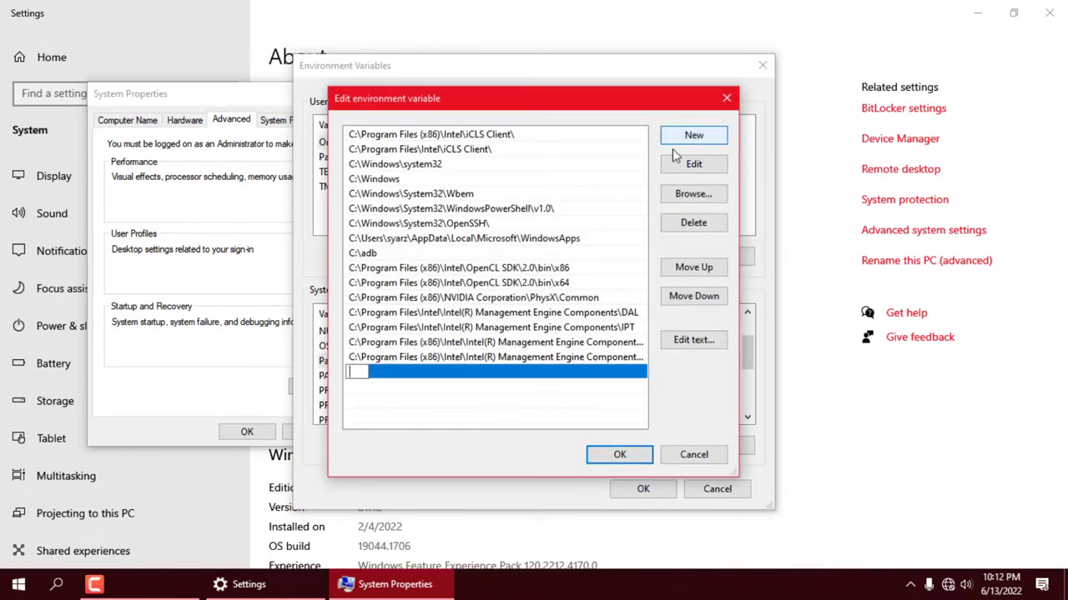
right_click(348, 373)
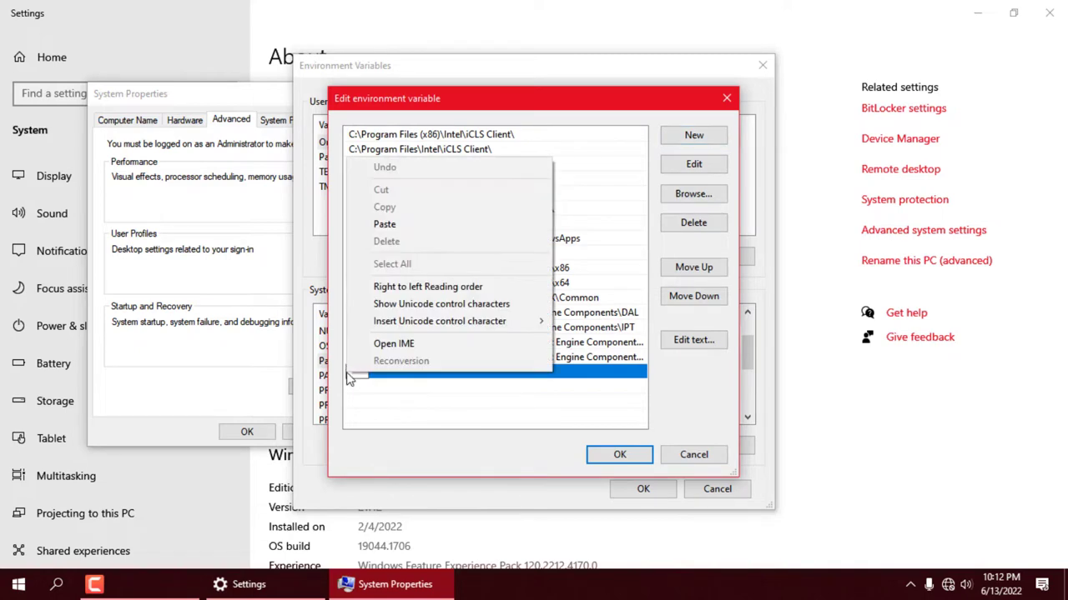
left_click(407, 227)
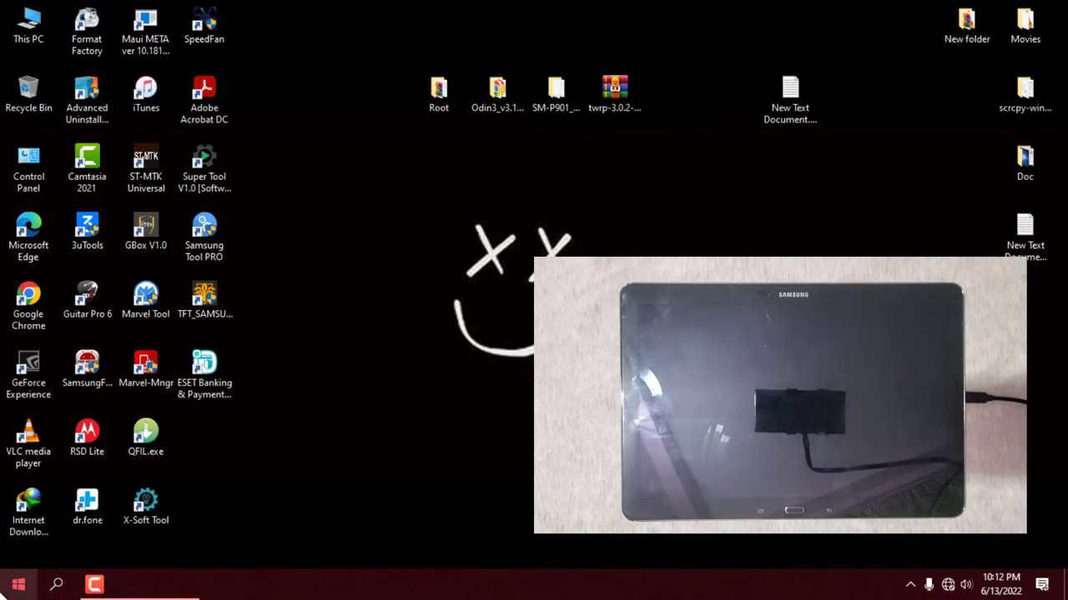
- Launch Command Prompt from the Start menu using cmd
key("super")
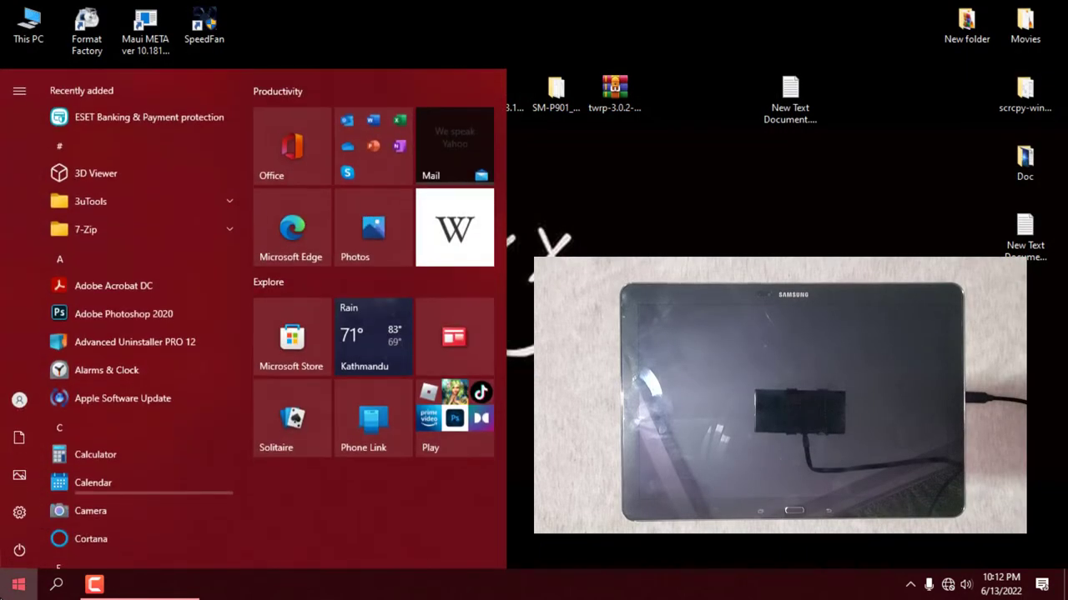
type("cmd")
key("Return")
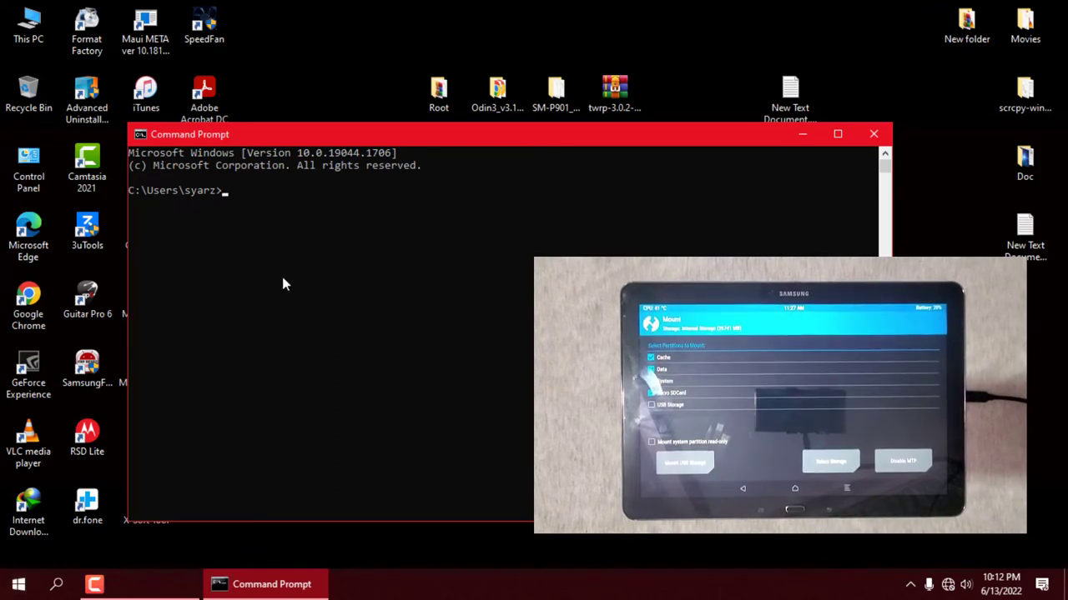
- Run adb and scroll through its Android Debug Bridge 1.0.41 help output
type("adb")
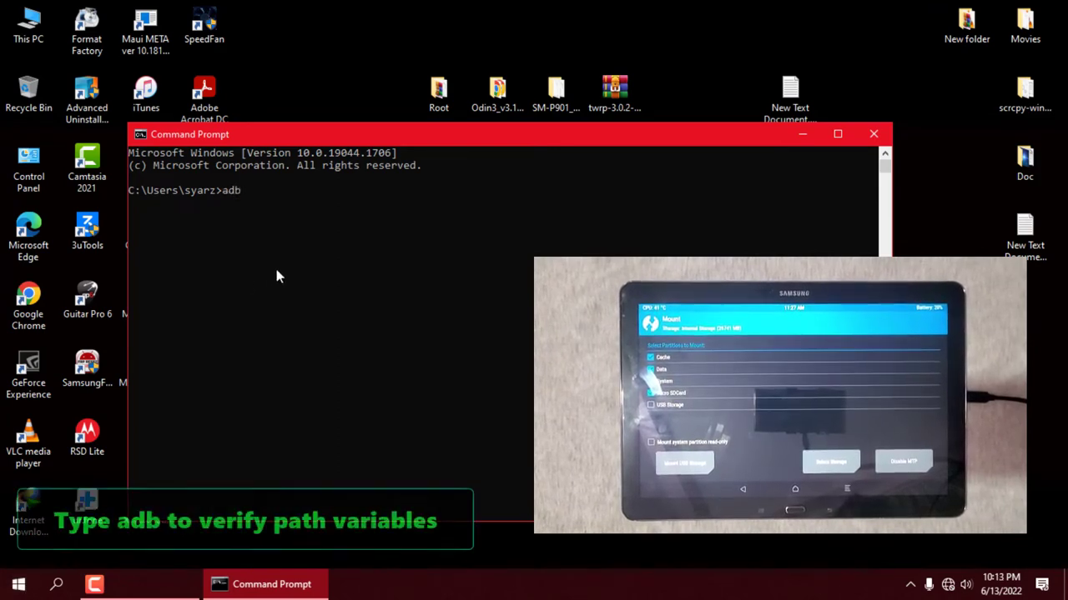
key("Return")
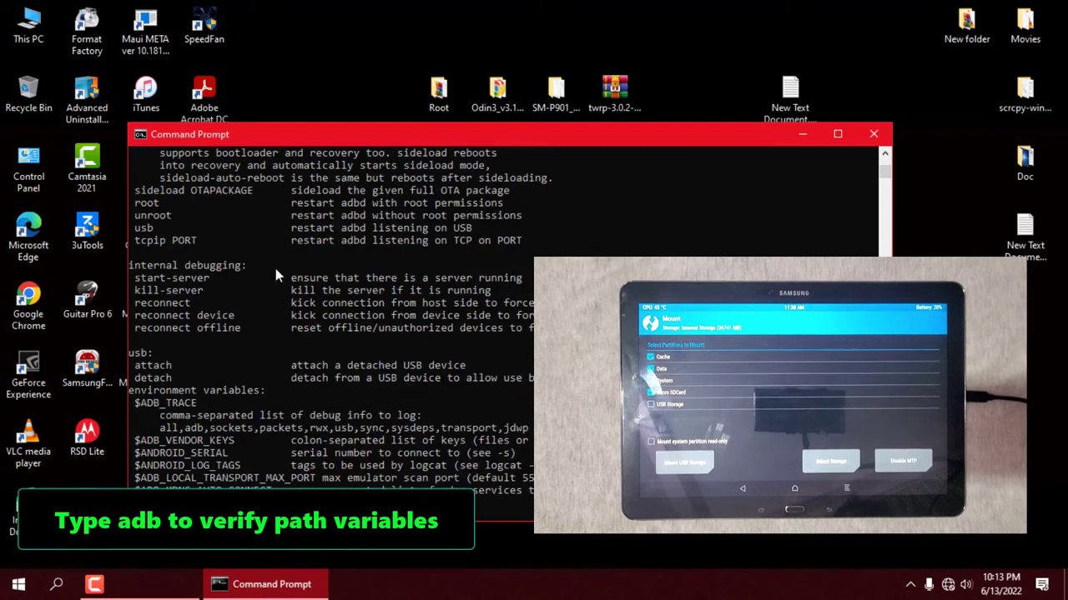
scroll(283, 298, "up", 7)
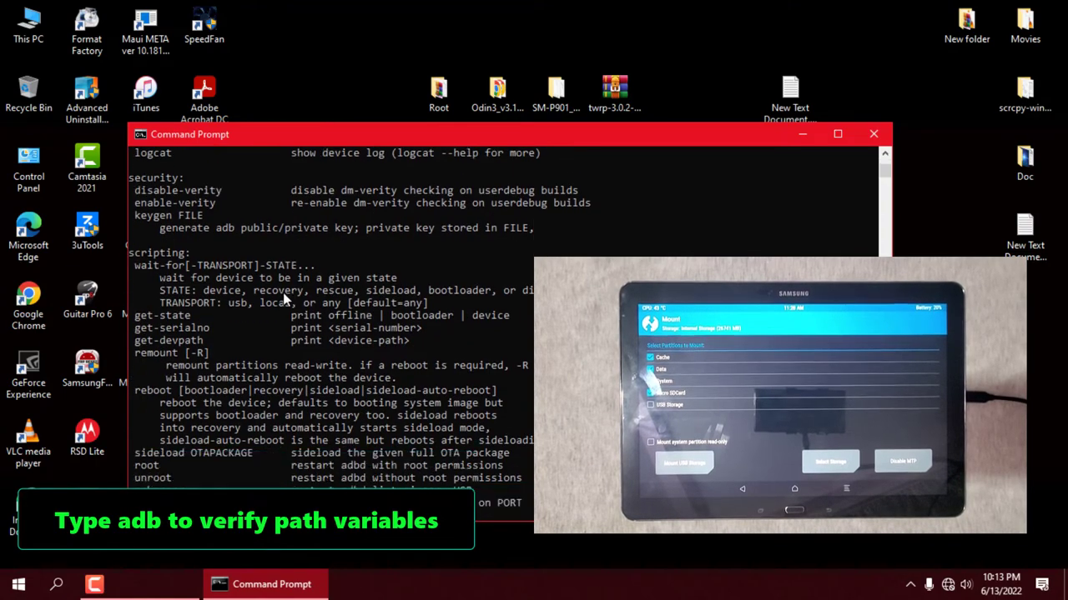
scroll(287, 292, "down", 10)
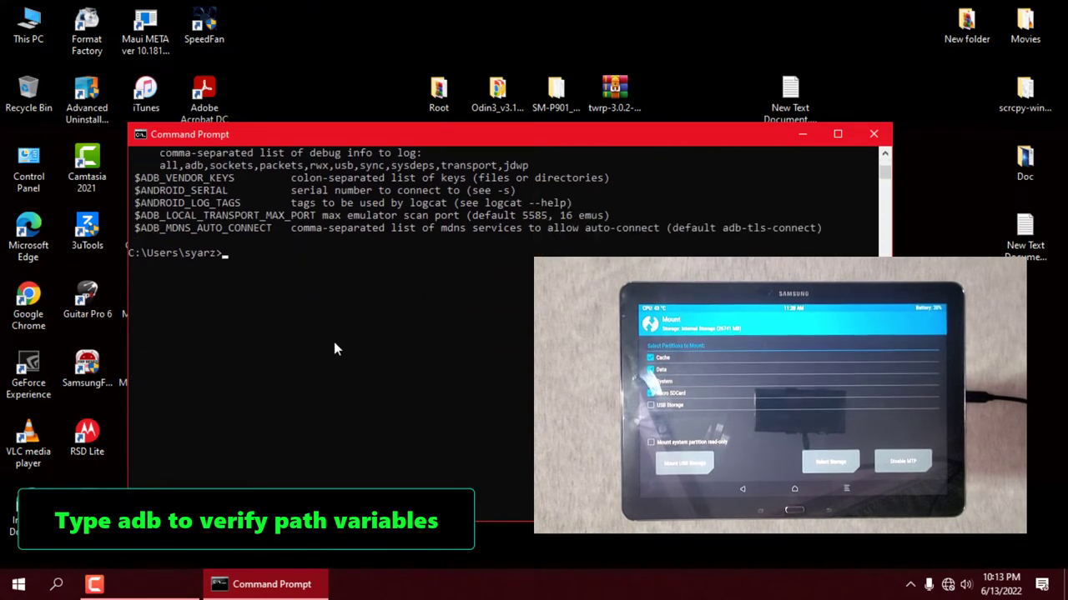
scroll(338, 348, "up", 2)
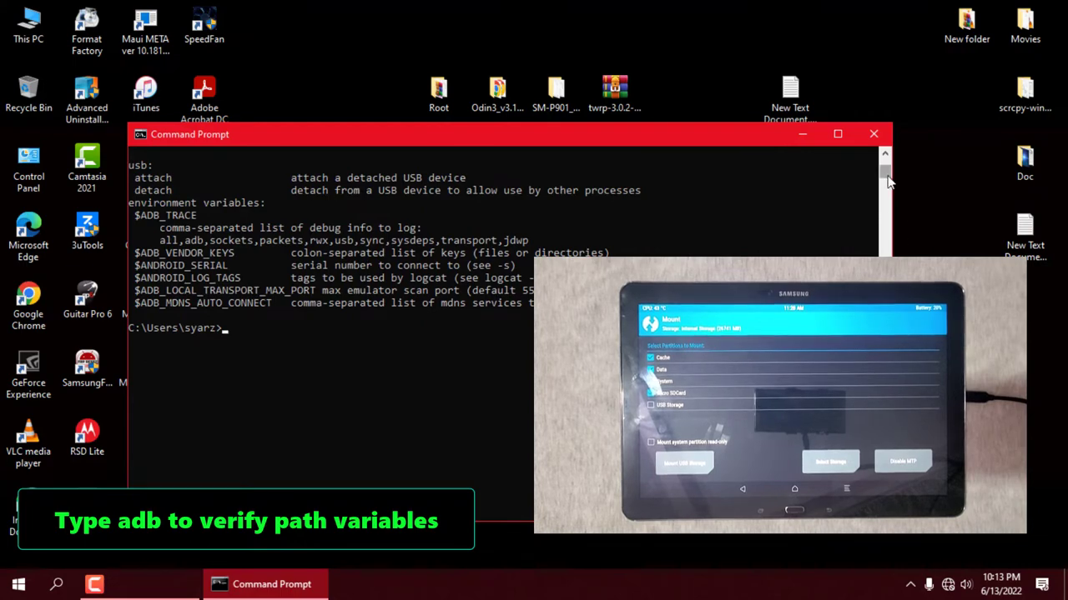
left_click_drag(888, 182, 887, 162)
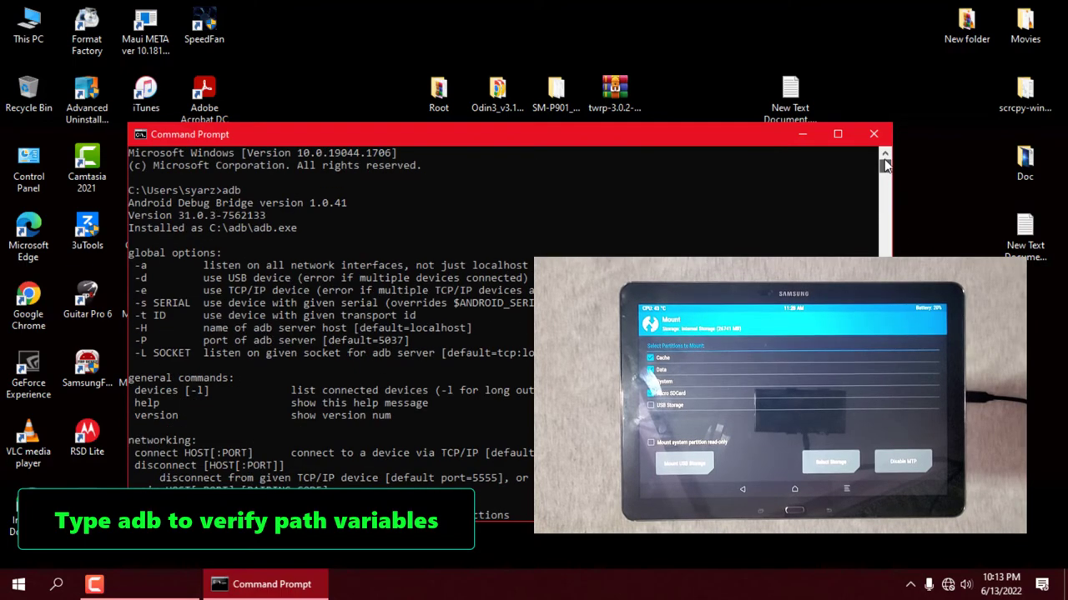
left_click(225, 234)
scroll(484, 389, "down", 7)
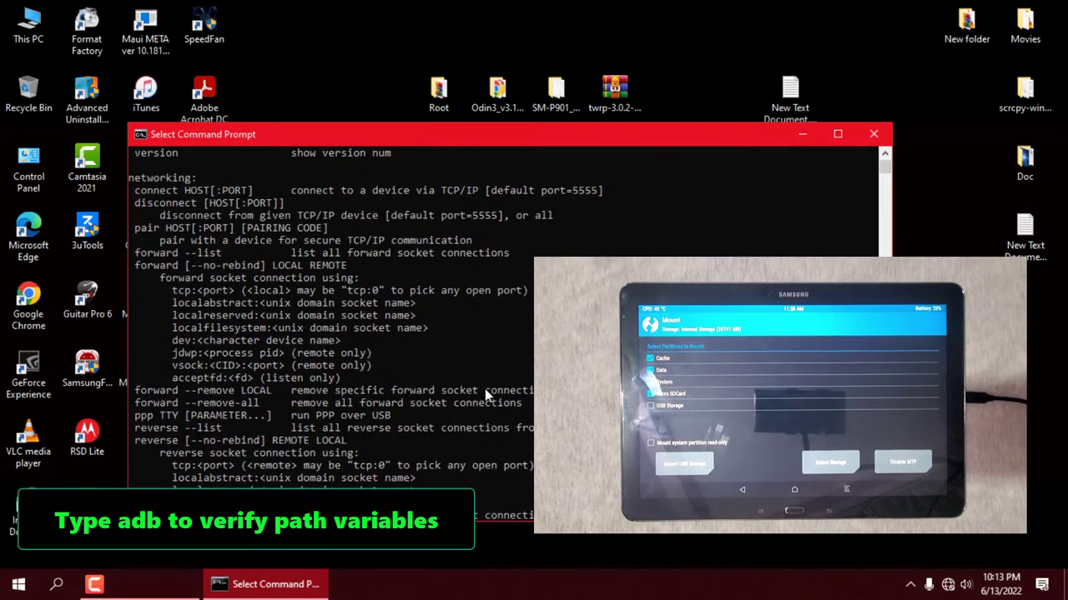
scroll(484, 389, "down", 20)
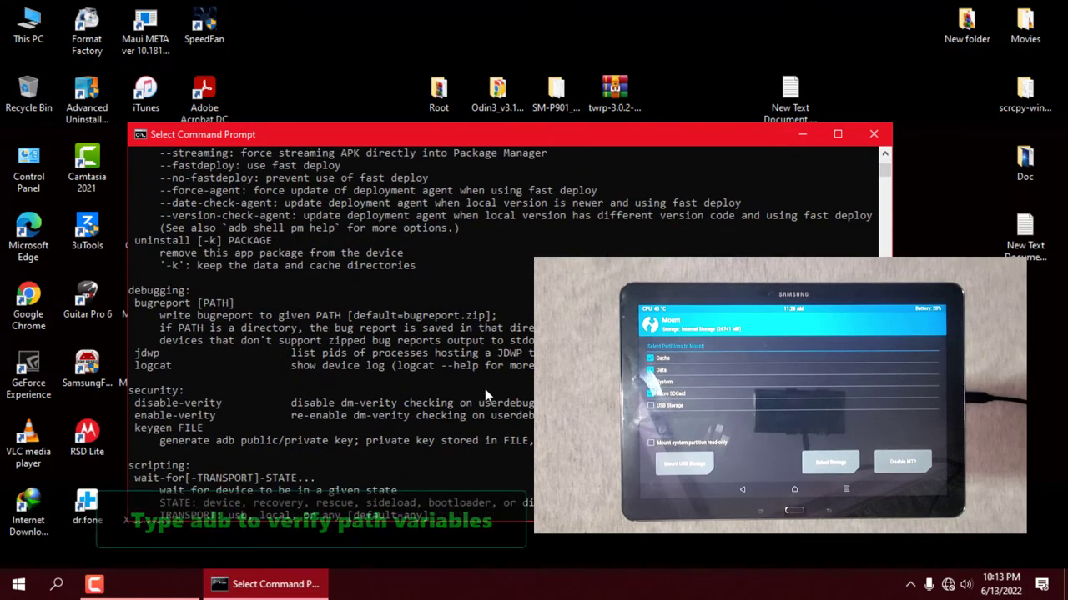
scroll(484, 388, "down", 15)
- Open New Text Document.txt and arrange it beneath the Command Prompt window
double_click(789, 92)
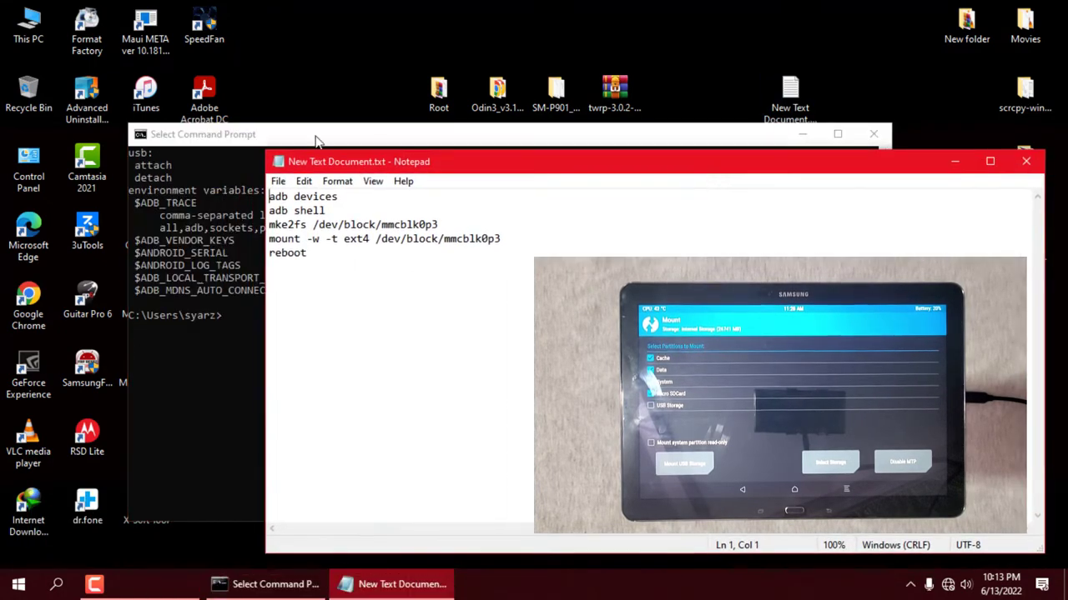
left_click_drag(316, 142, 240, 9)
left_click_drag(834, 160, 678, 307)
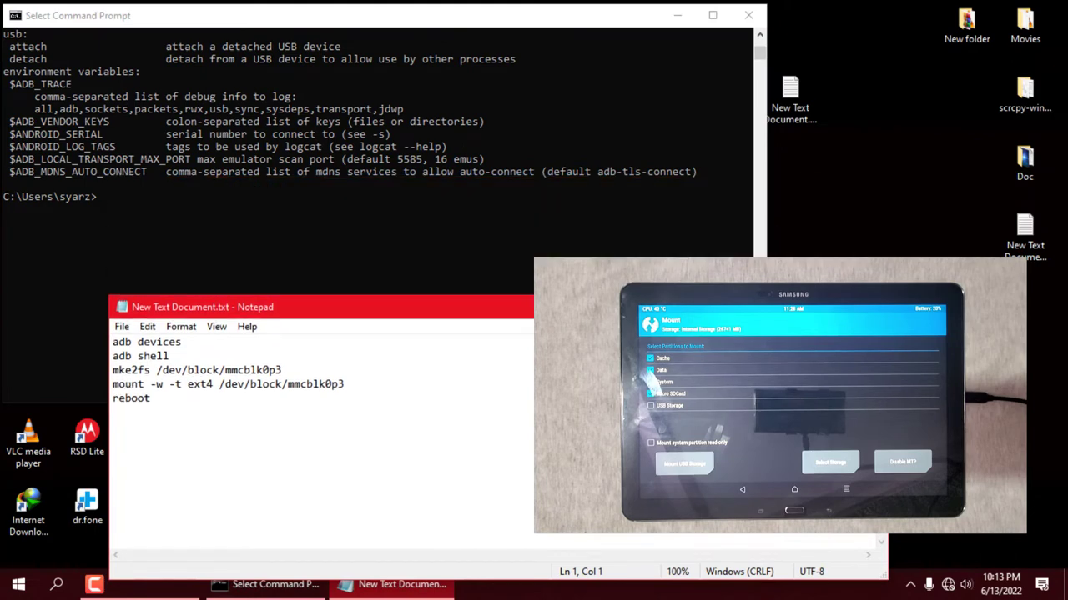
left_click_drag(449, 307, 338, 320)
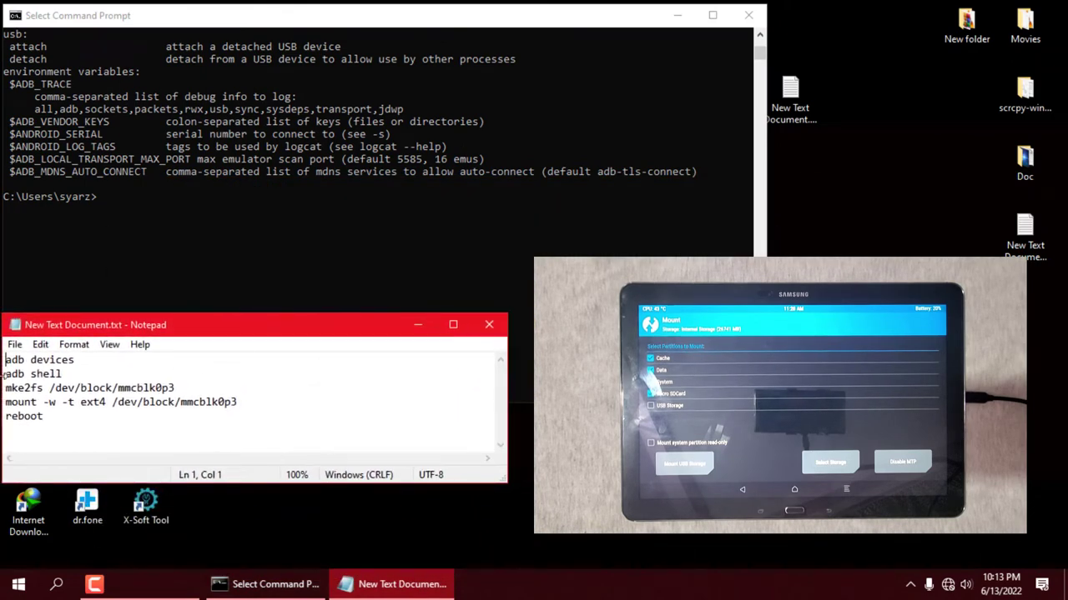
- Copy the 'adb devices' command from line 1 of the notes file
left_click_drag(5, 359, 76, 359)
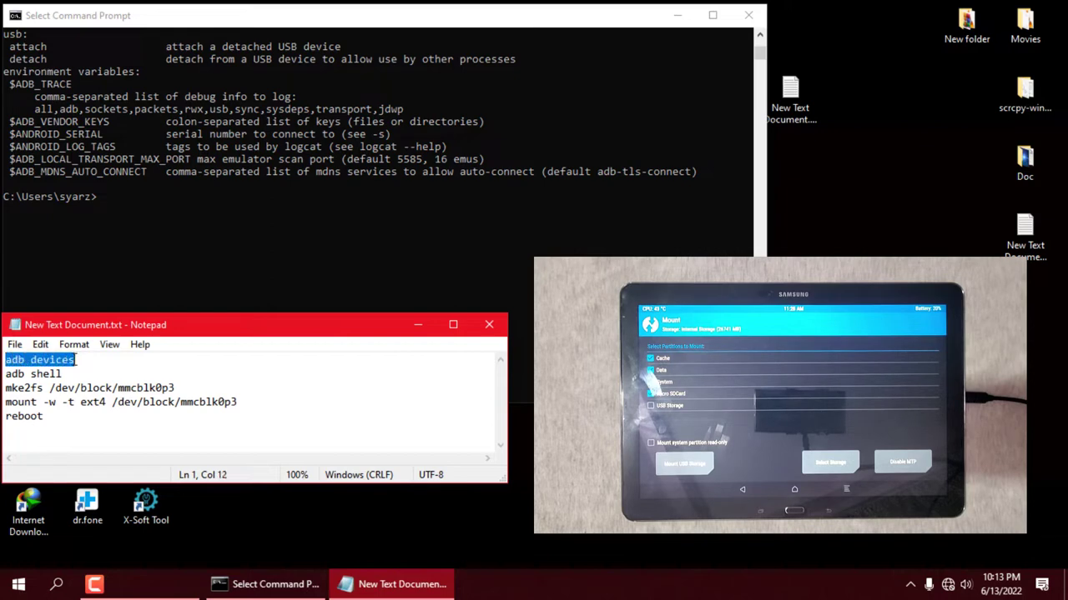
right_click(59, 361)
left_click(113, 172)
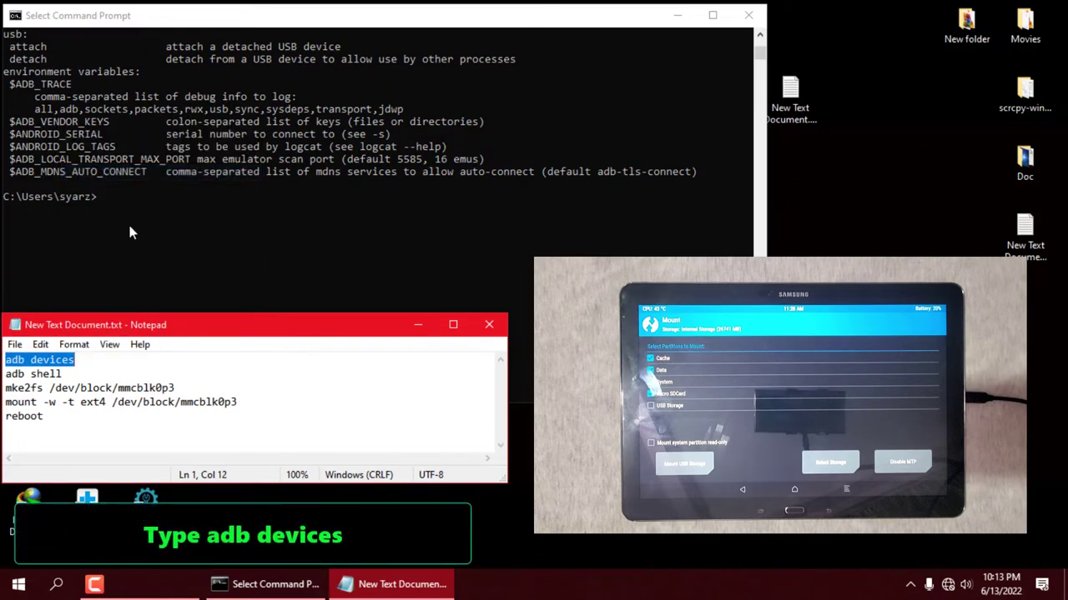
left_click(126, 218)
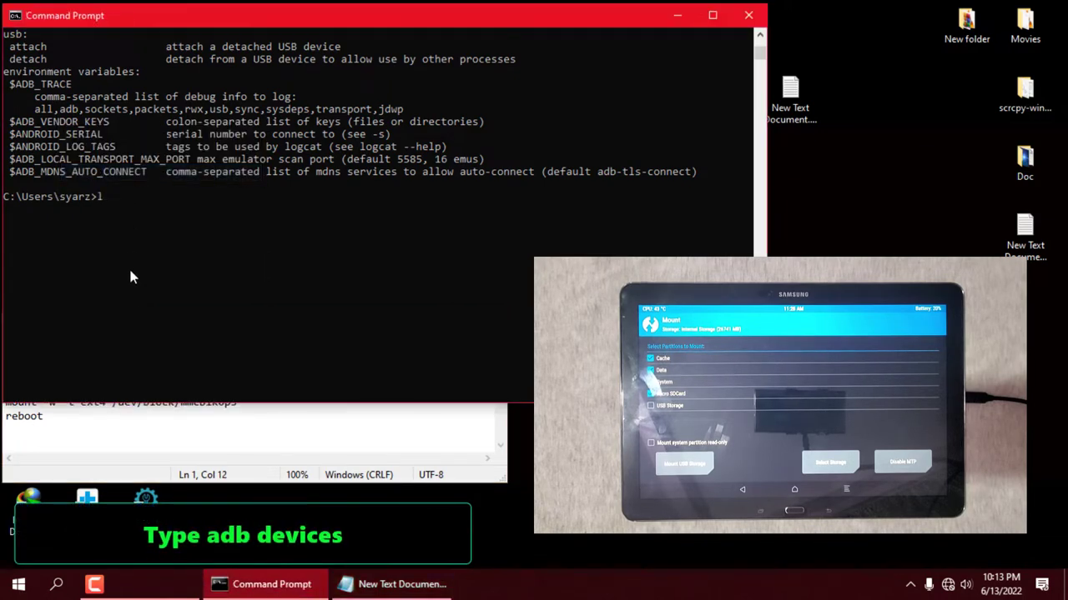
left_click(89, 408)
left_click_drag(75, 360, 5, 360)
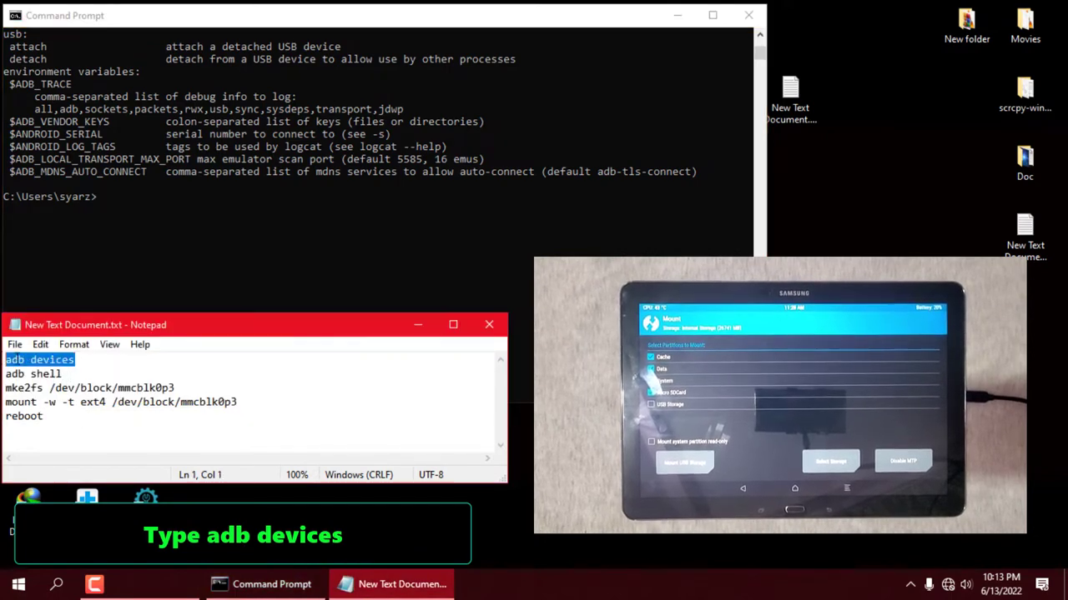
right_click(18, 360)
left_click(66, 165)
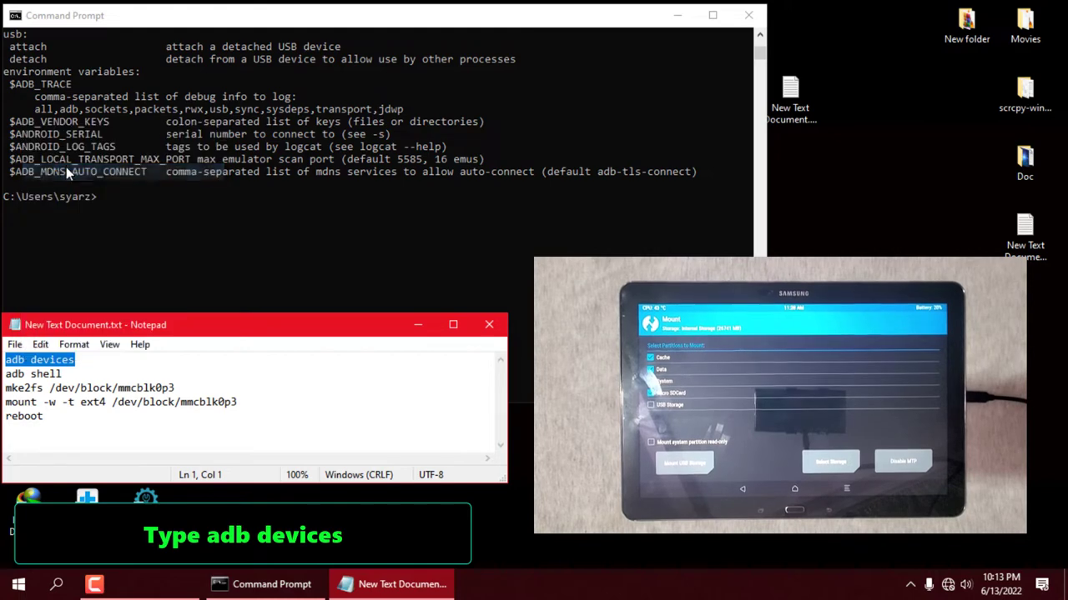
- Paste 'adb devices' at the prompt, trim the duplicate, and narrow the console
right_click(177, 200)
right_click(178, 200)
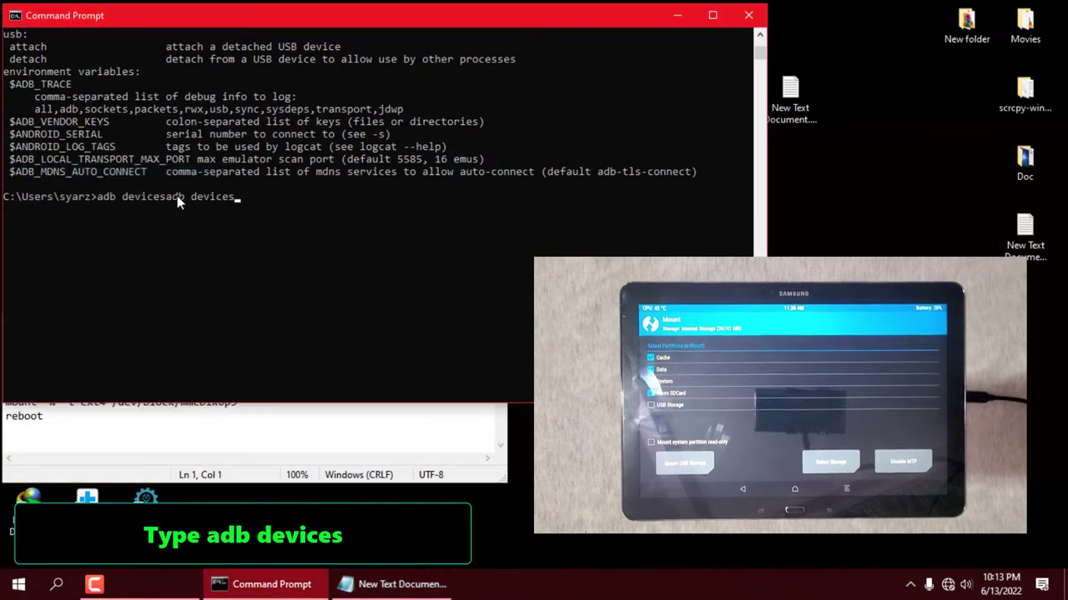
key("BackSpace")
key("BackSpace")
key("BackSpace")
key("BackSpace")
key("BackSpace")
key("BackSpace")
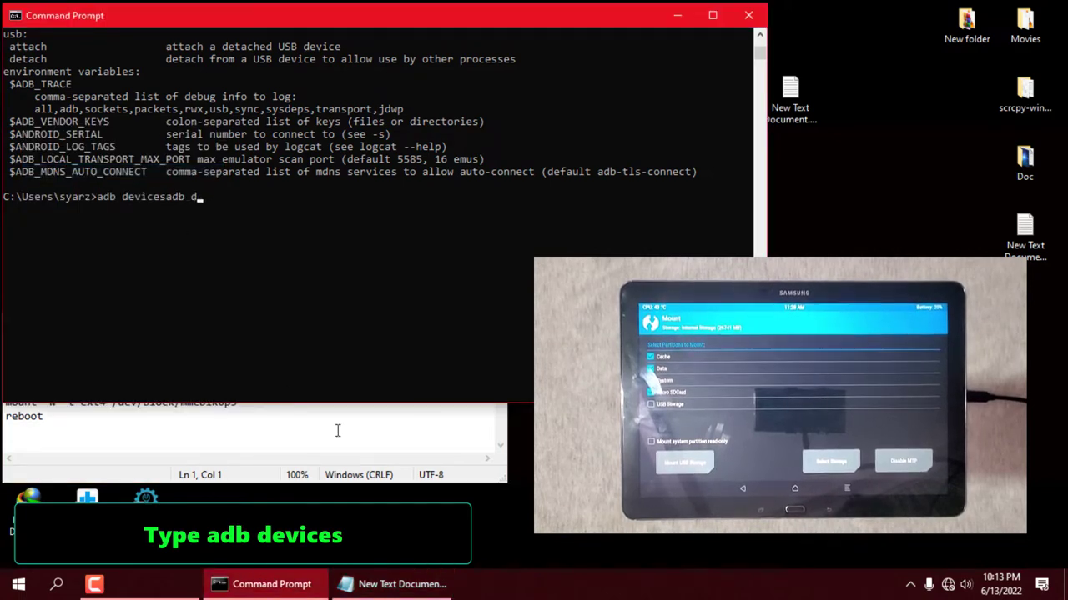
key("BackSpace")
key("BackSpace")
key("BackSpace")
key("BackSpace")
key("BackSpace")
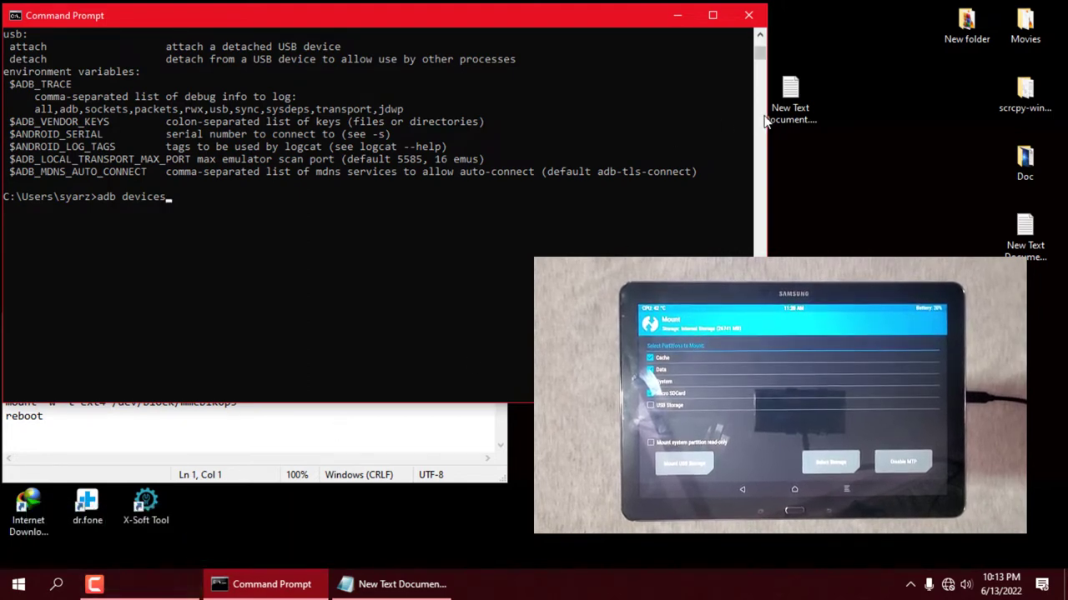
left_click_drag(765, 116, 593, 118)
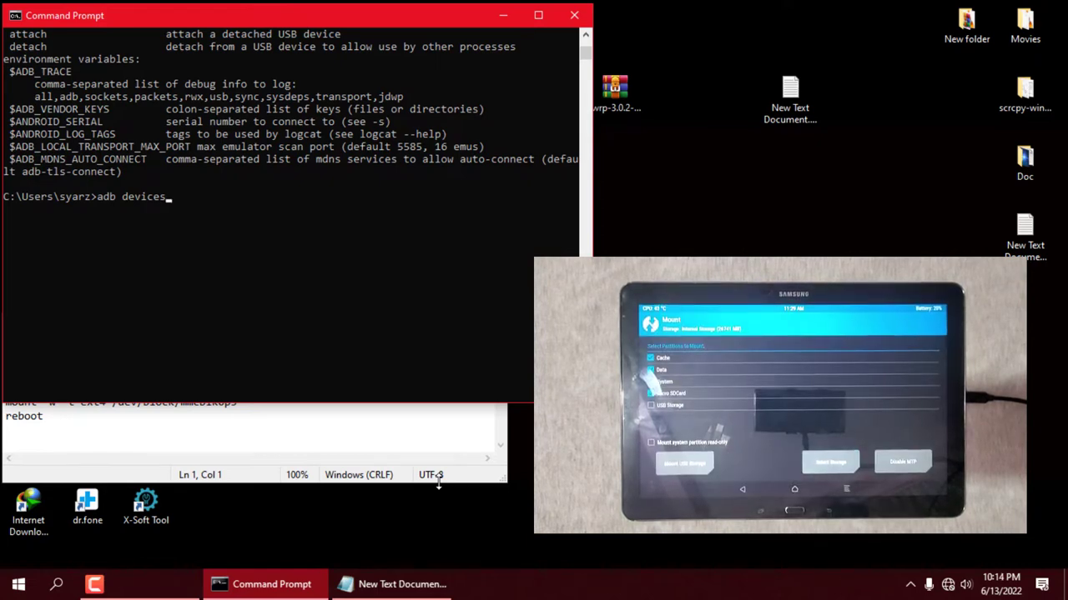
- Run adb devices and rerun it repeatedly while toggling USB storage in TWRP
key("Return")
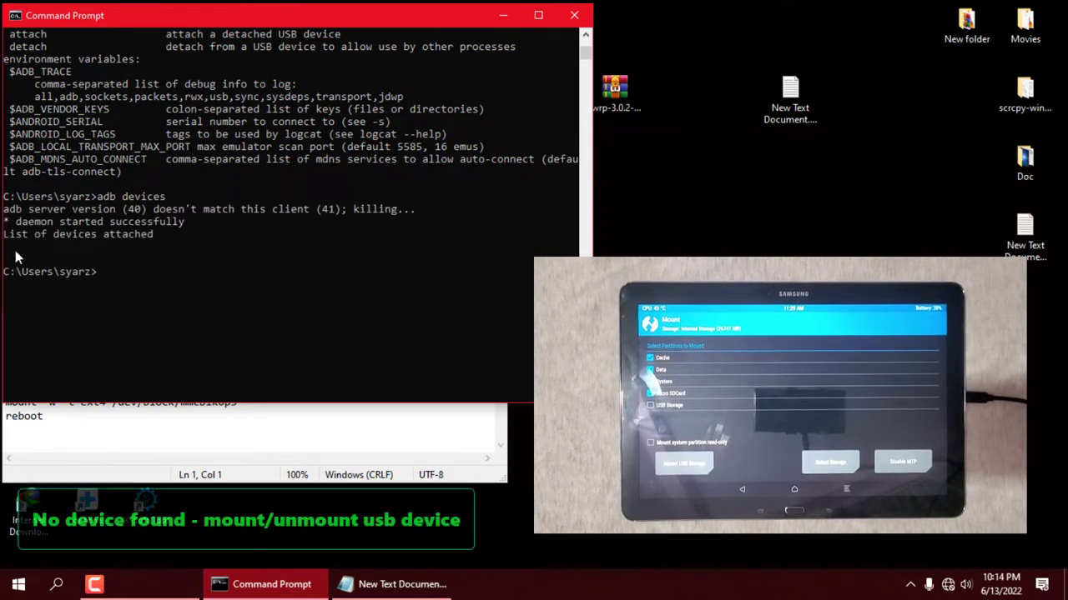
left_click_drag(15, 252, 117, 255)
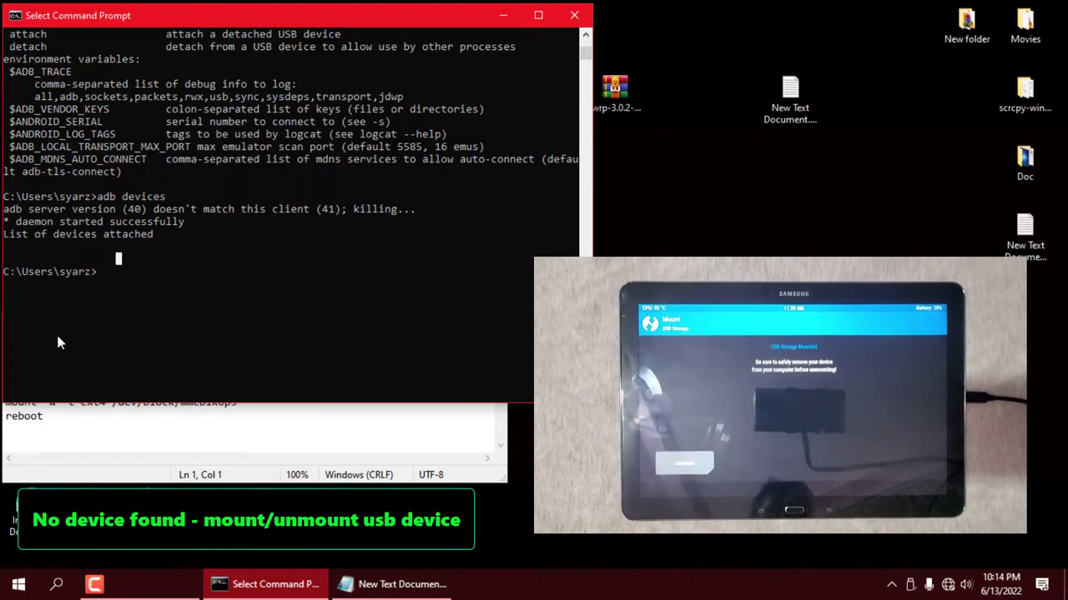
key("Escape")
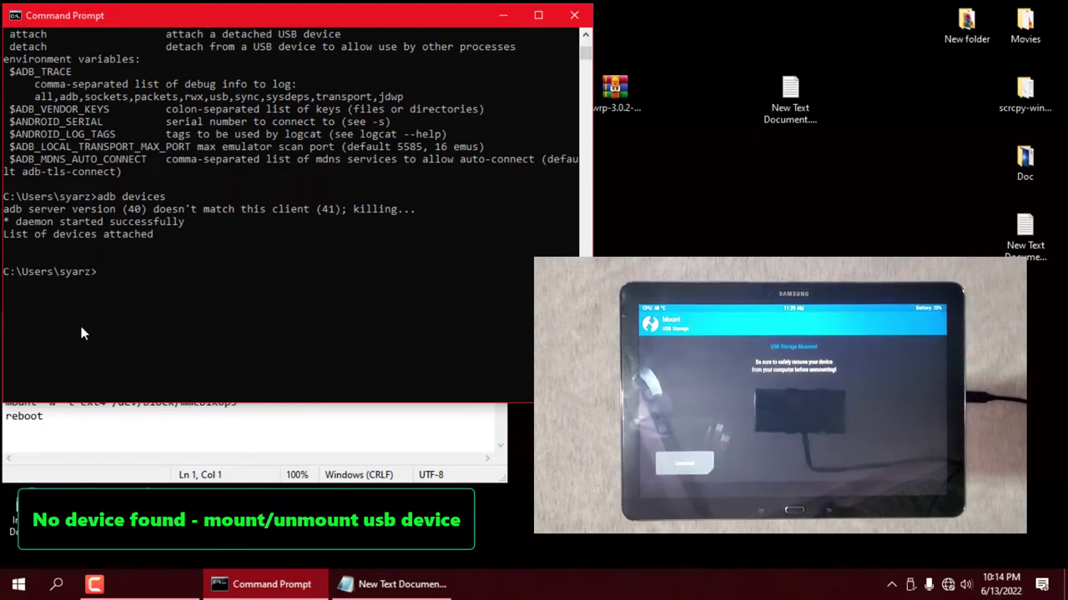
key("Up")
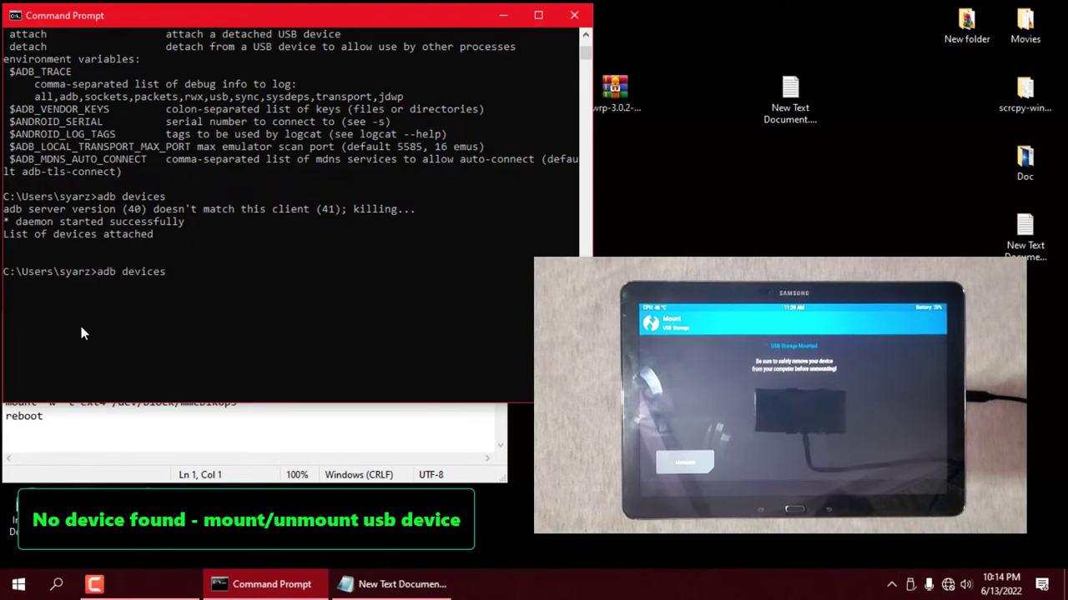
key("Return")
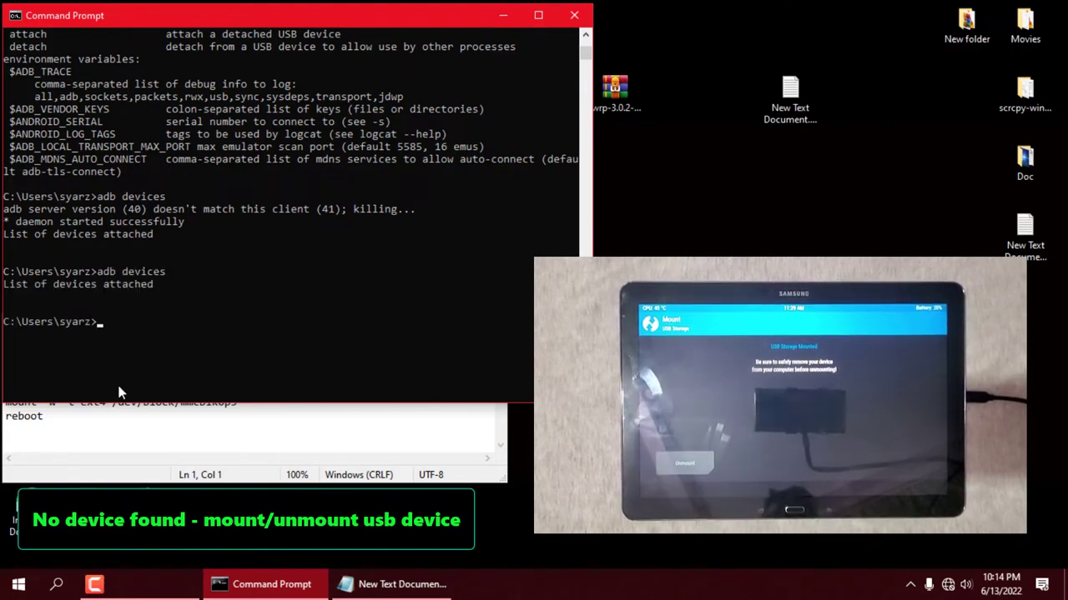
key("Up")
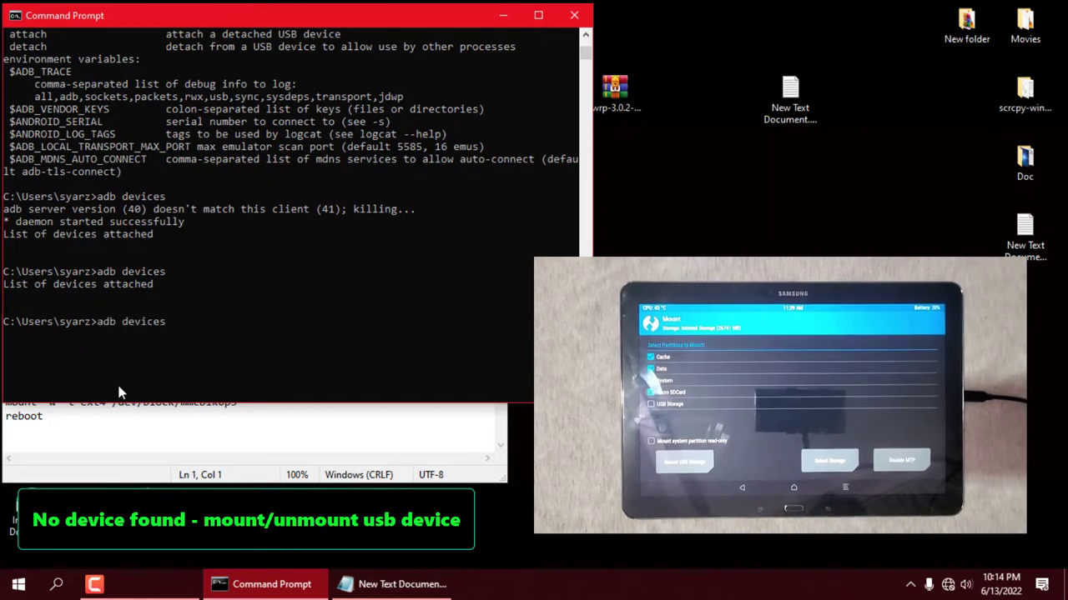
key("Return")
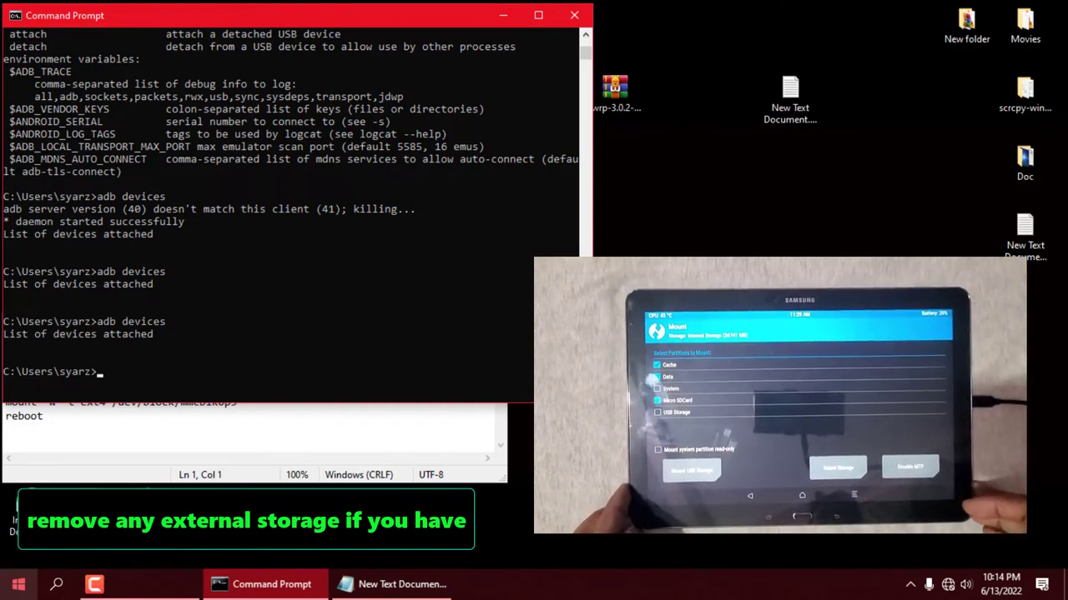
key("Up")
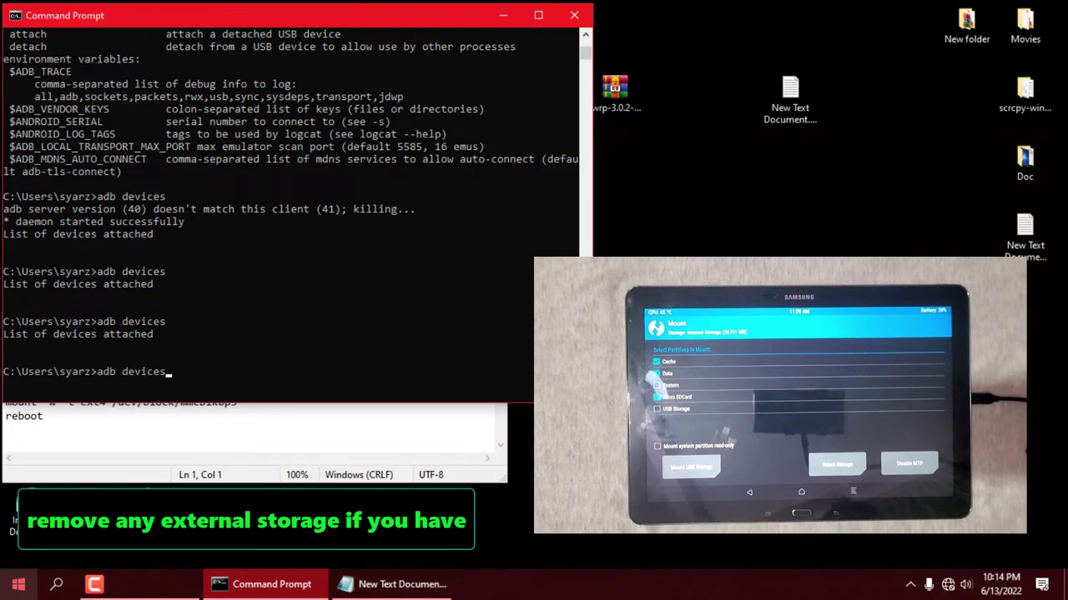
key("Return")
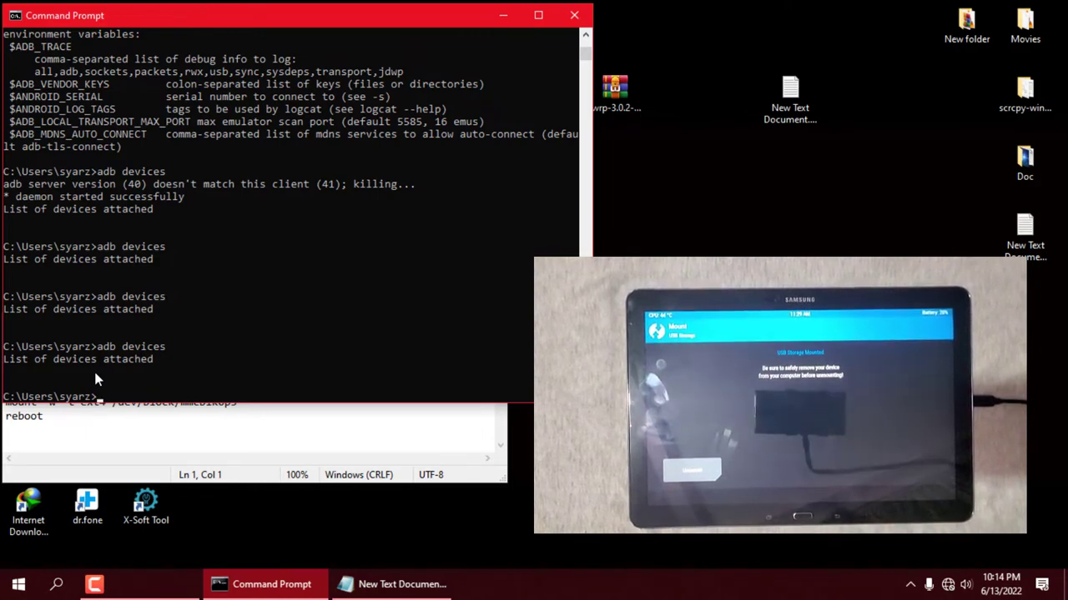
key("Up")
key("Return")
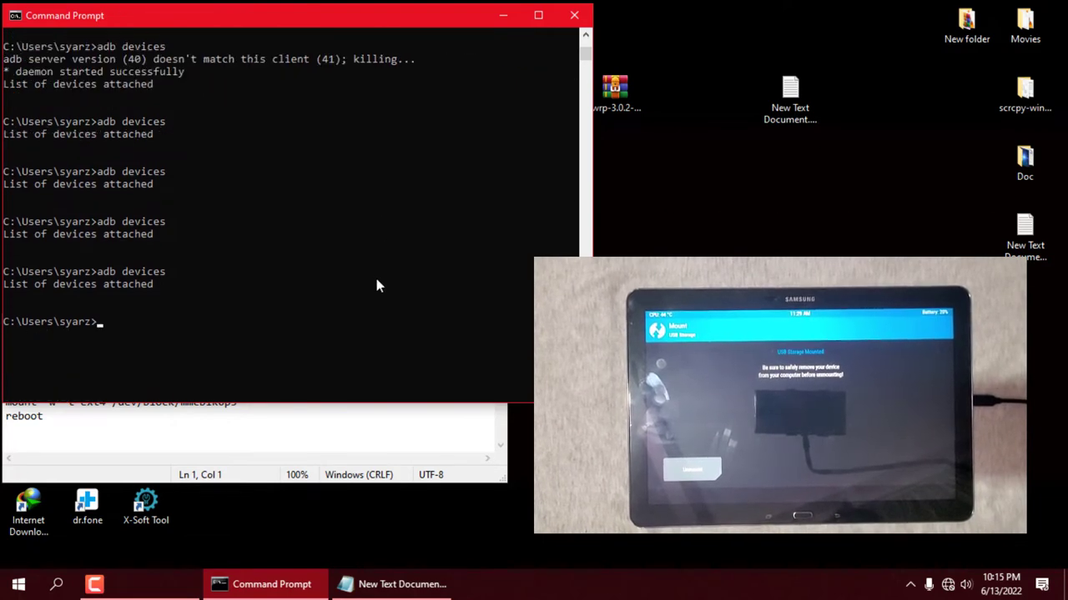
- Keep rerunning adb devices until the tablet's serial is listed as attached
scroll(359, 321, "down", 1)
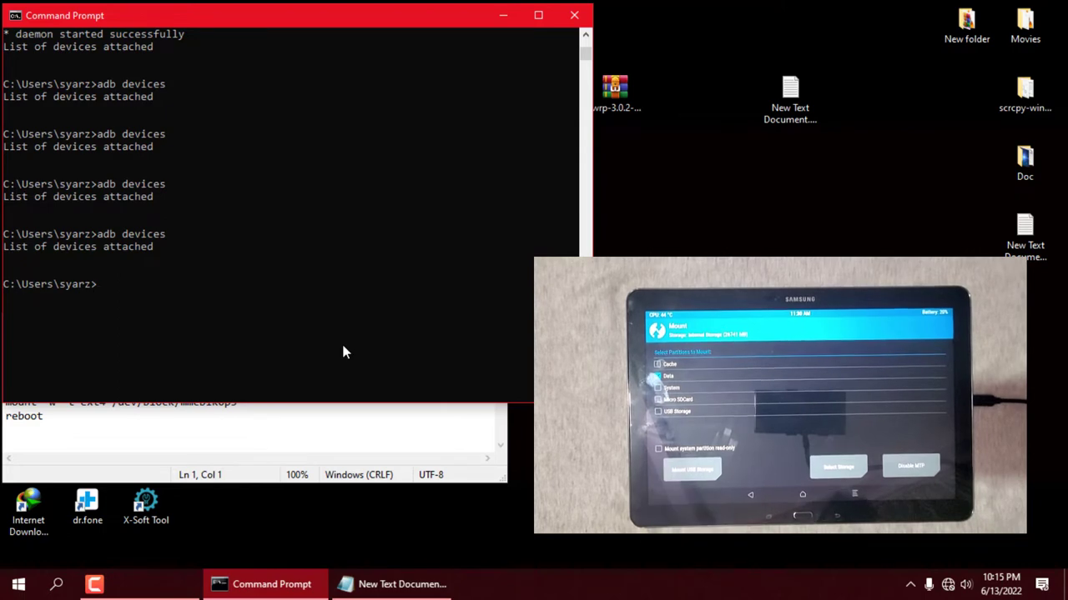
key("Up")
key("Return")
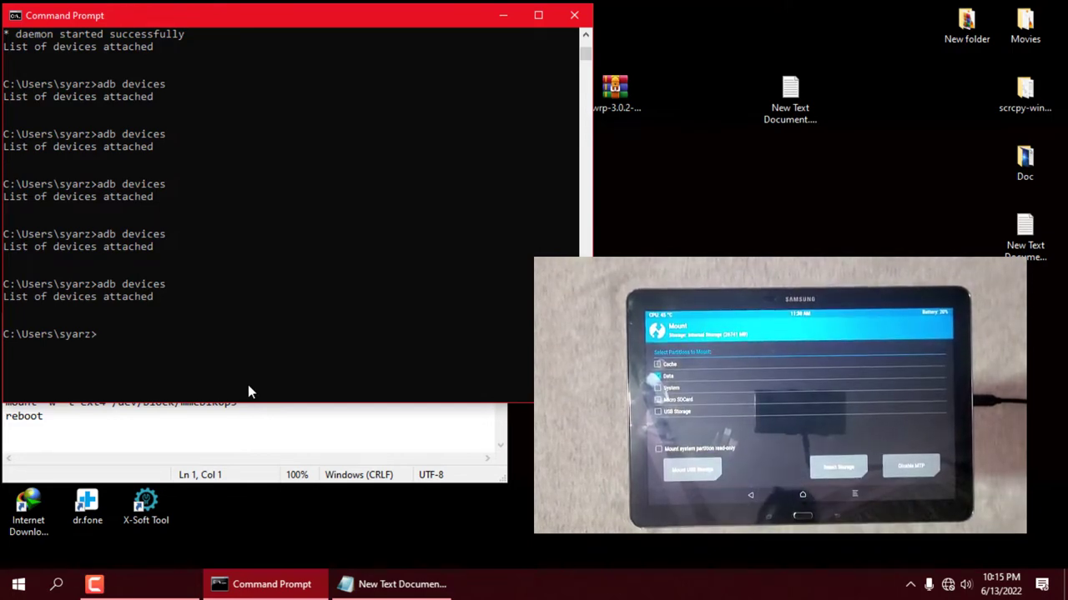
key("Up")
key("Return")
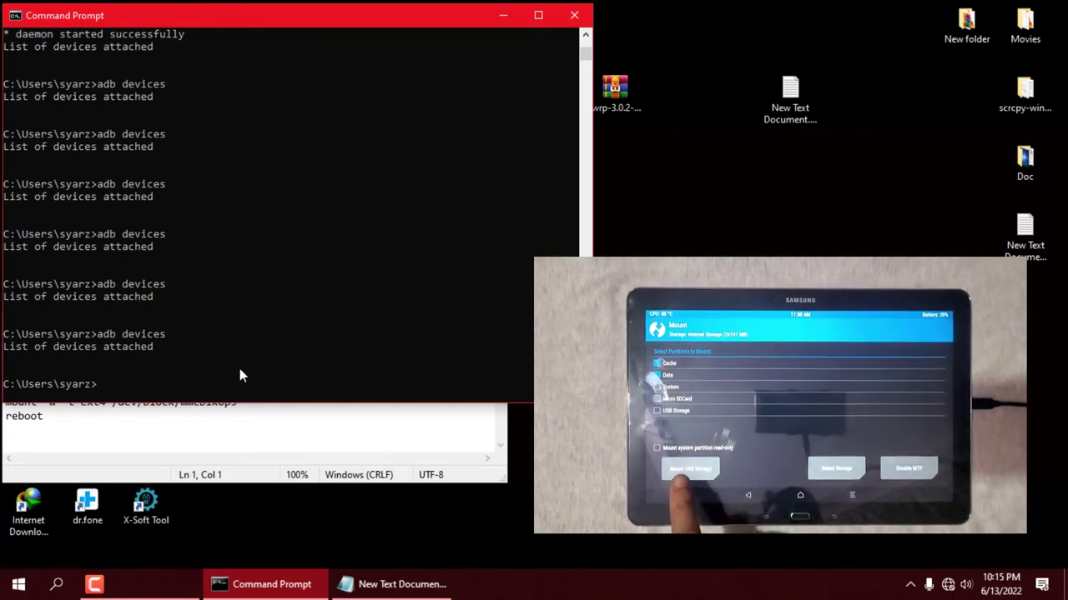
key("Up")
key("Return")
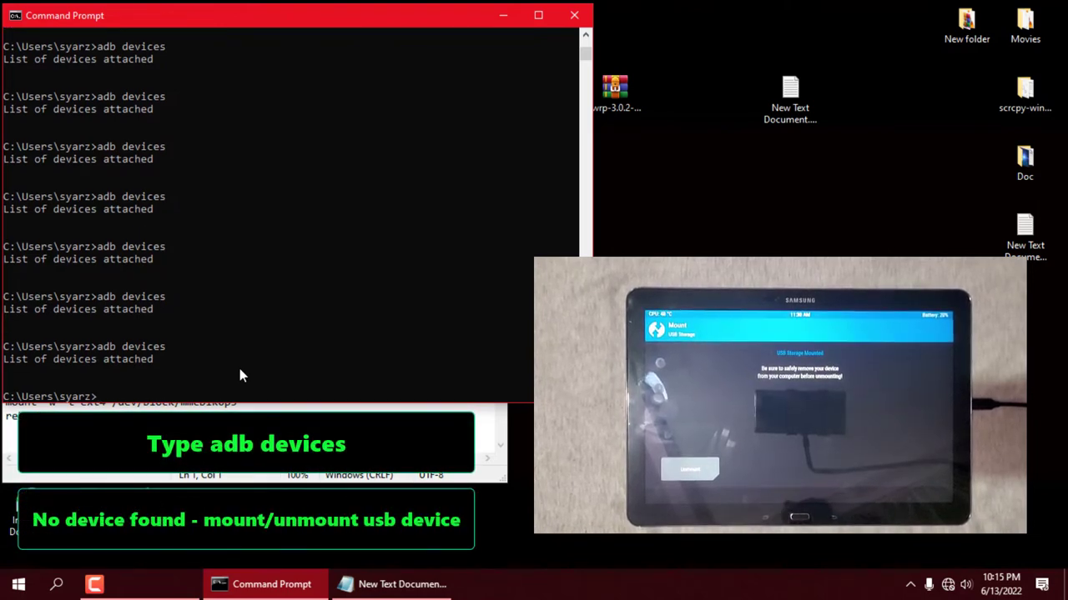
key("Up")
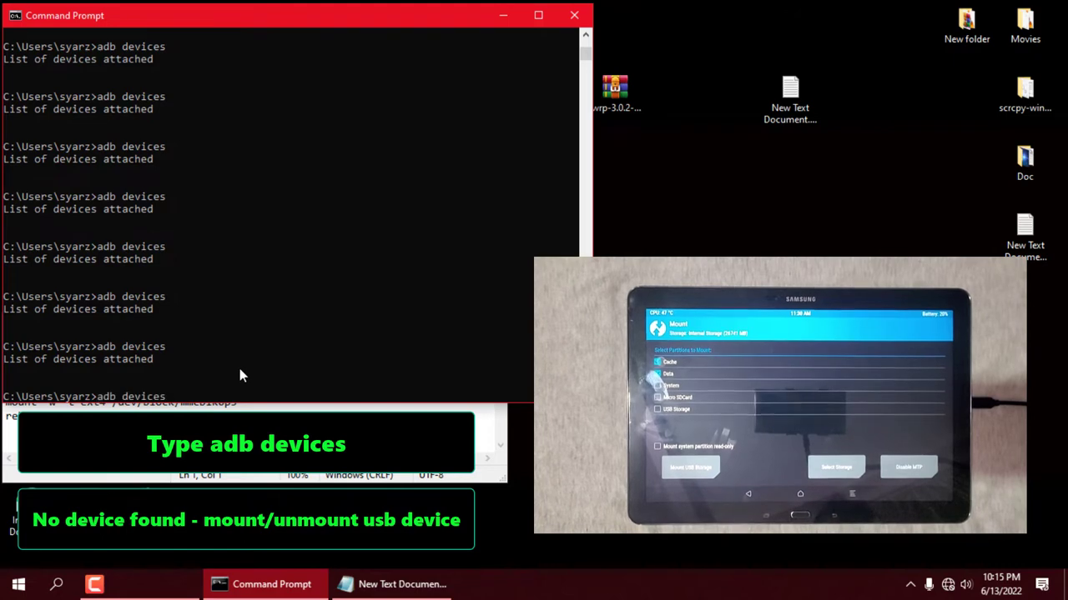
key("Escape")
scroll(239, 369, "down", 3)
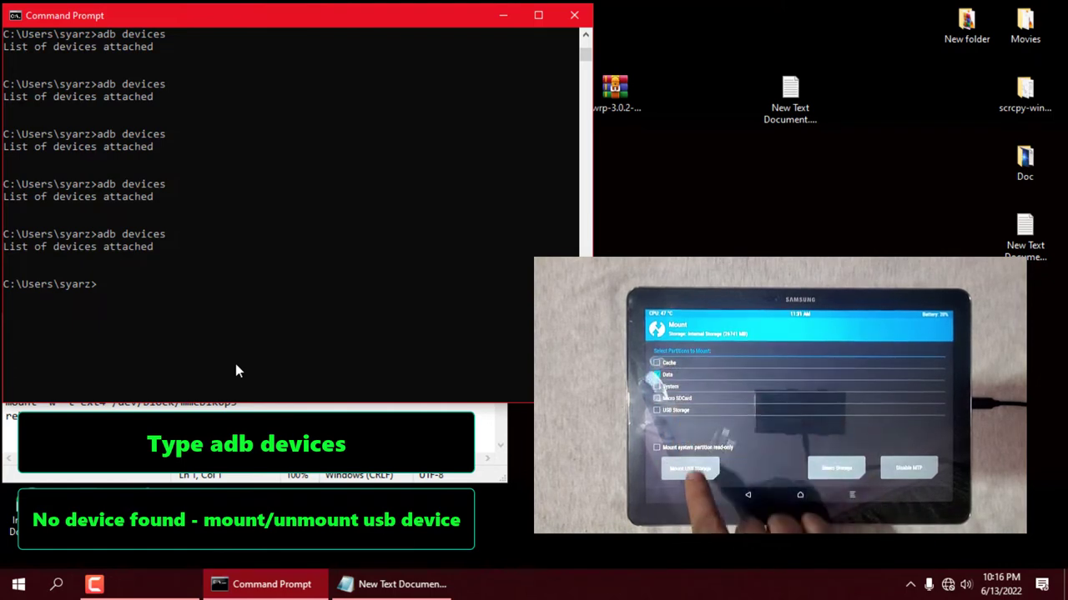
key("Up")
key("Return")
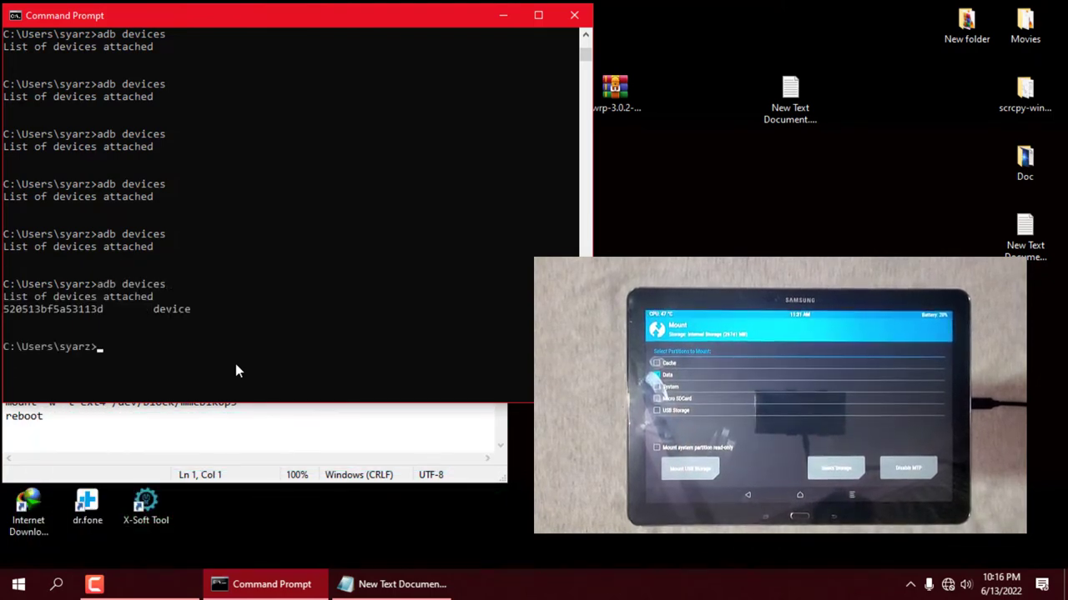
- Clear the console selection and select the 'adb shell' line in the Notepad notes
left_click_drag(5, 310, 191, 310)
left_click(205, 345)
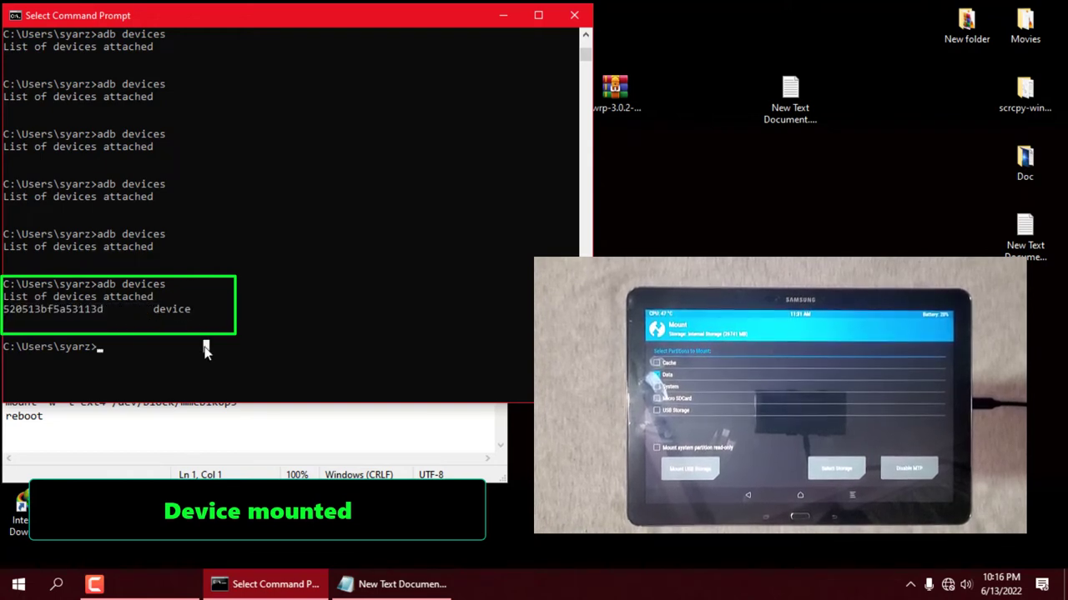
left_click(243, 384)
left_click(345, 434)
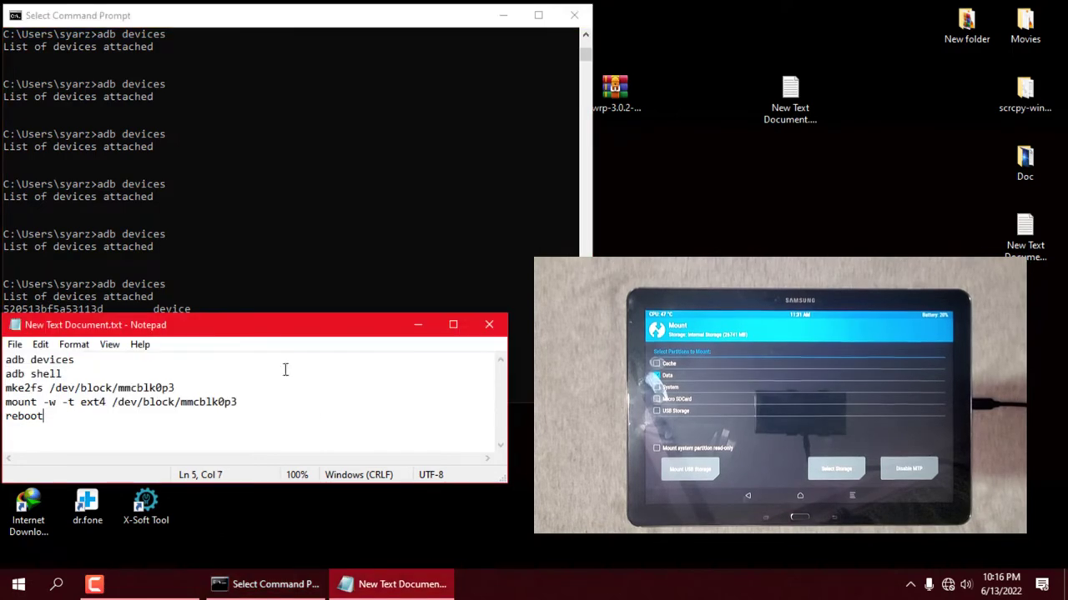
left_click_drag(268, 327, 269, 417)
left_click_drag(70, 457, 10, 457)
right_click(33, 457)
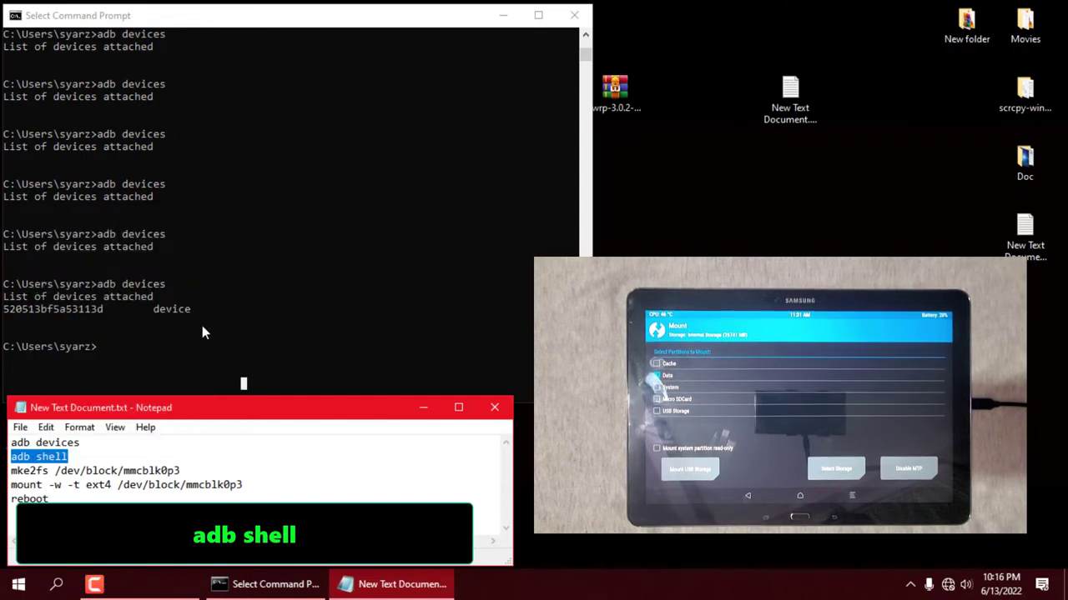
left_click(173, 356)
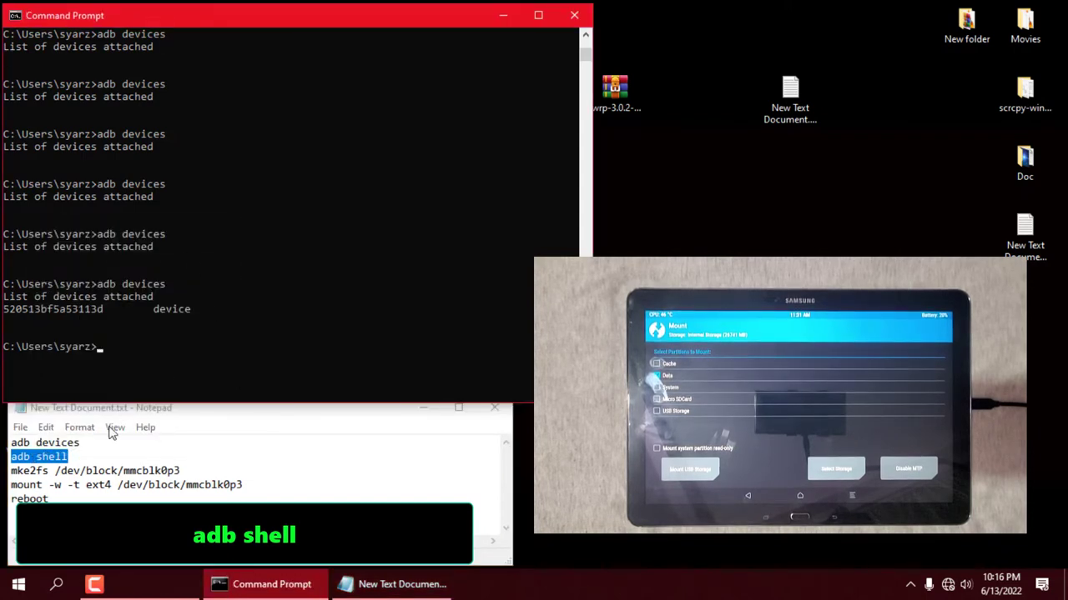
- Copy 'adb shell' from the notes, paste it into Command Prompt and run it
left_click_drag(211, 416, 212, 422)
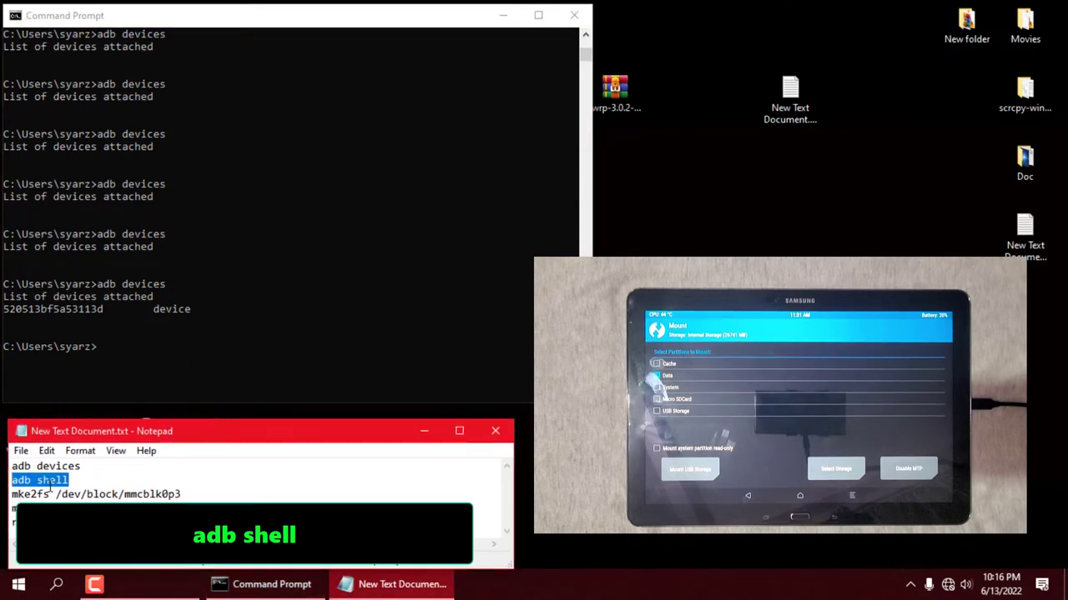
right_click(51, 490)
left_click(105, 295)
left_click(136, 344)
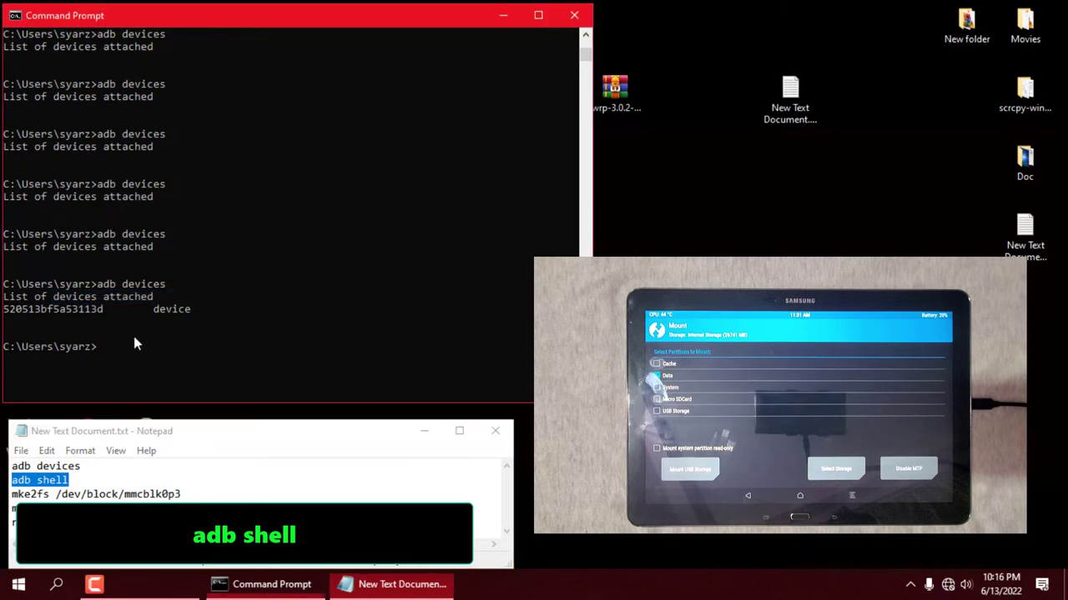
right_click(135, 337)
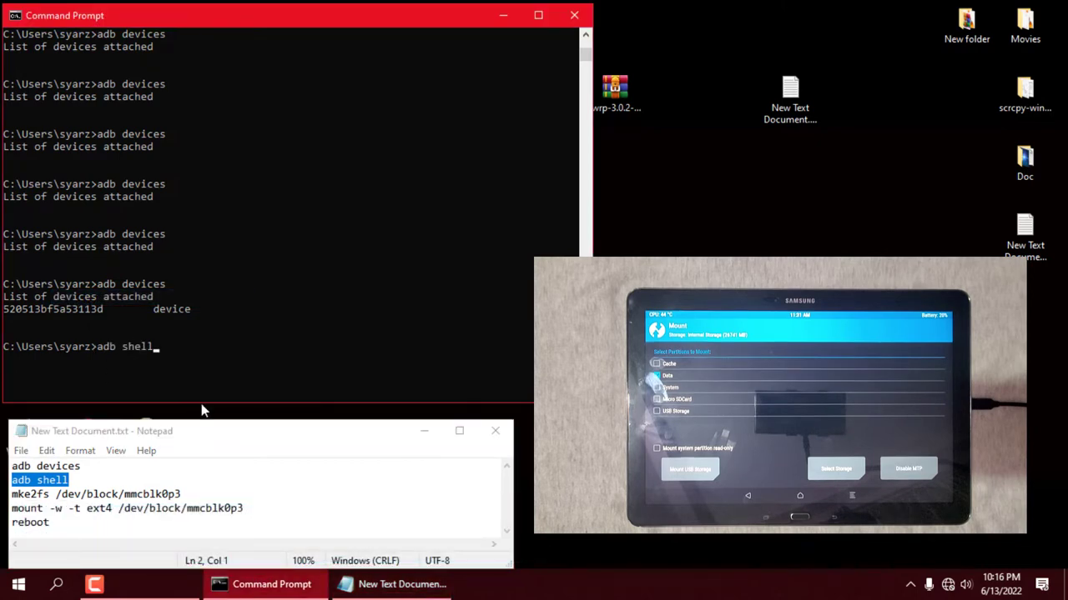
key("Return")
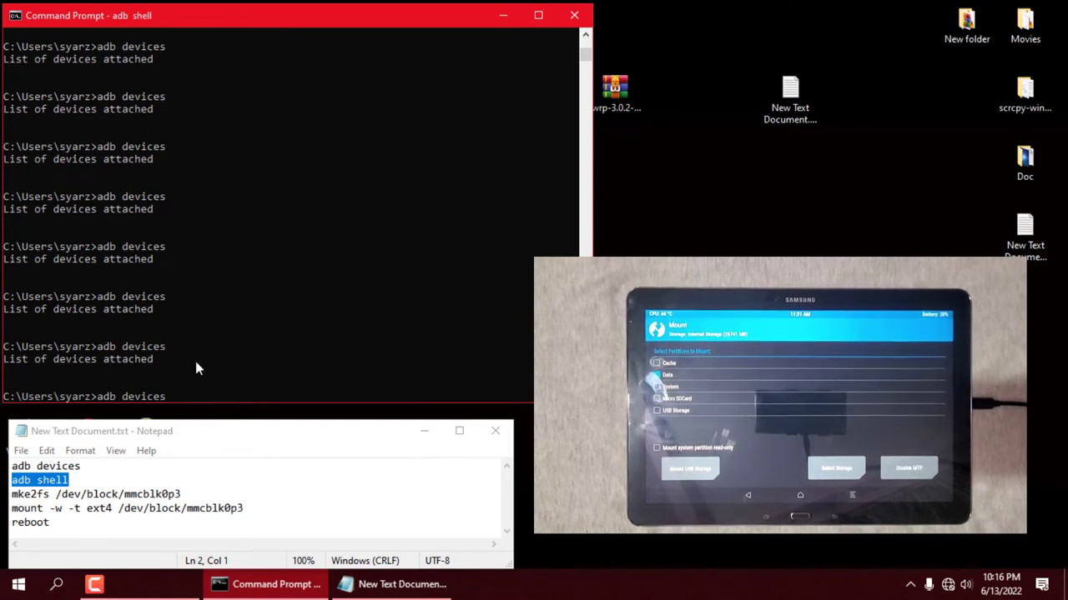
scroll(214, 347, "down", 4)
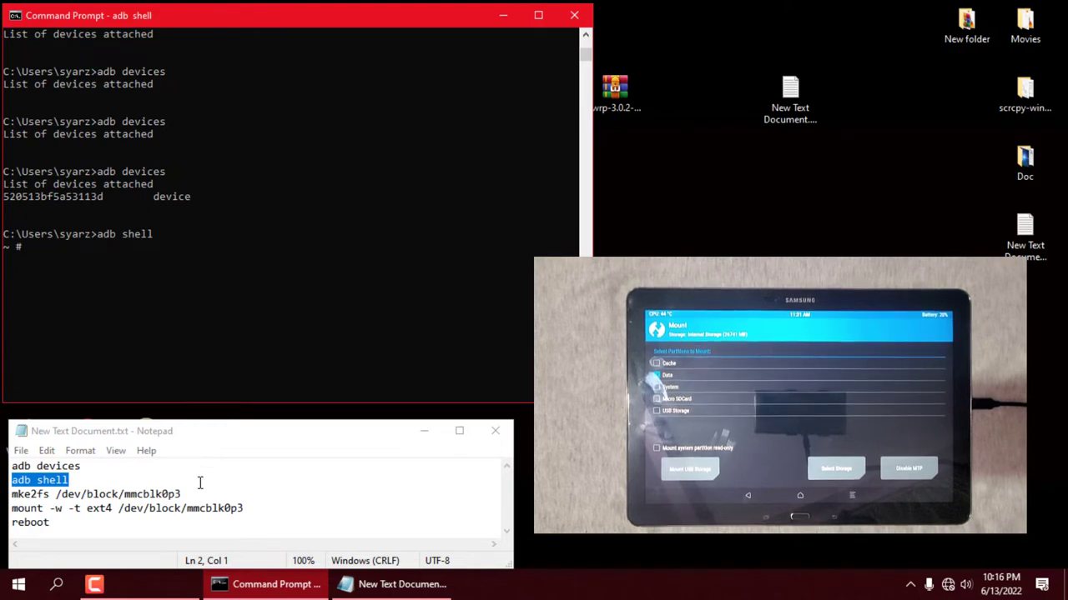
- Paste and run 'mke2fs /dev/block/mmcblk0p3' at the tablet's shell prompt
left_click_drag(12, 494, 40, 495)
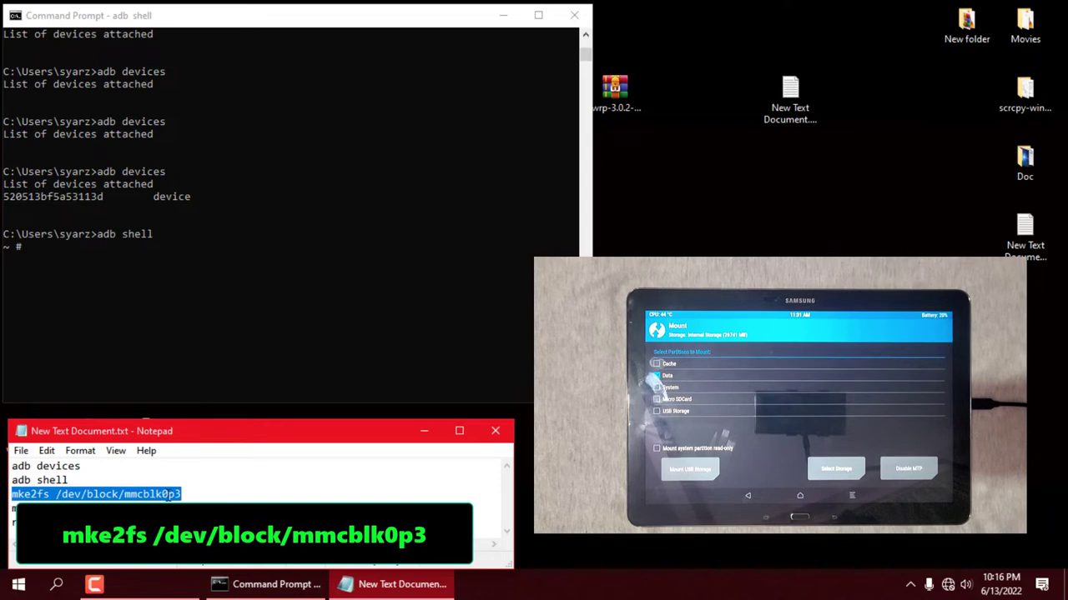
right_click(167, 498)
left_click(218, 306)
left_click(100, 268)
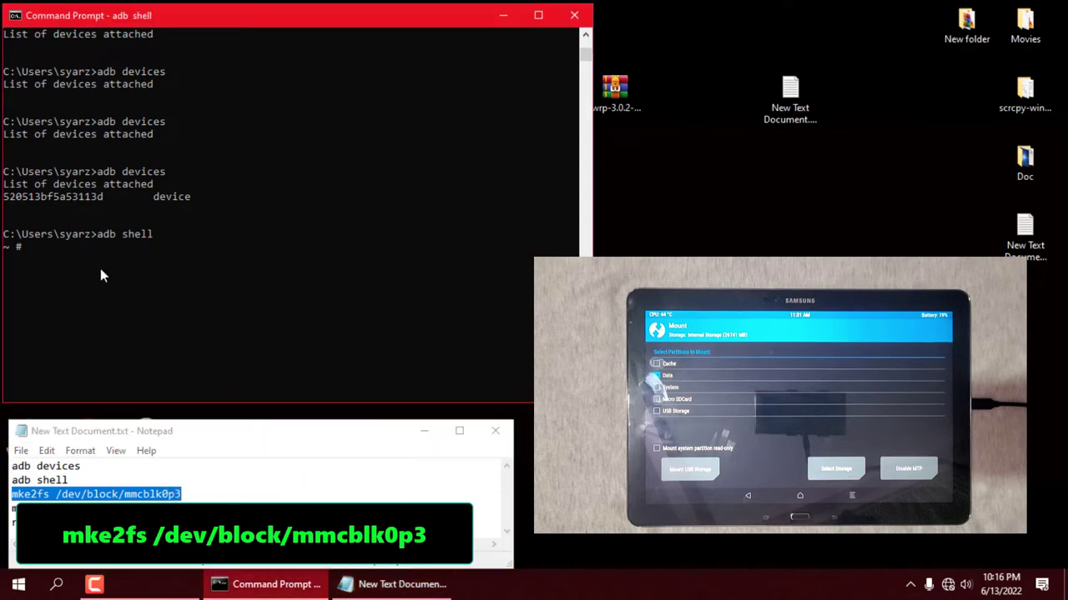
right_click(100, 268)
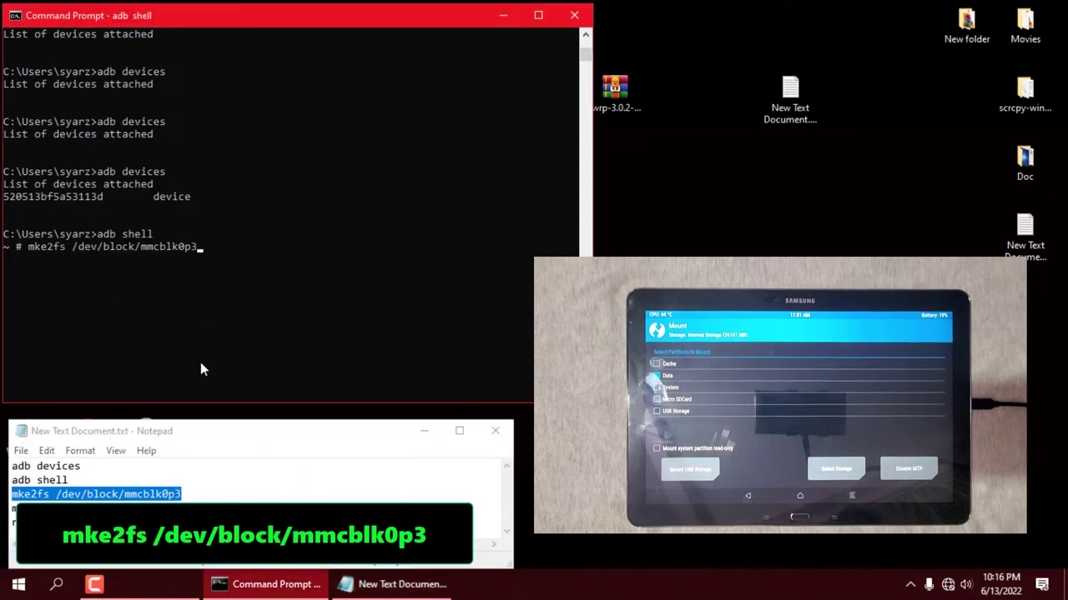
key("Return")
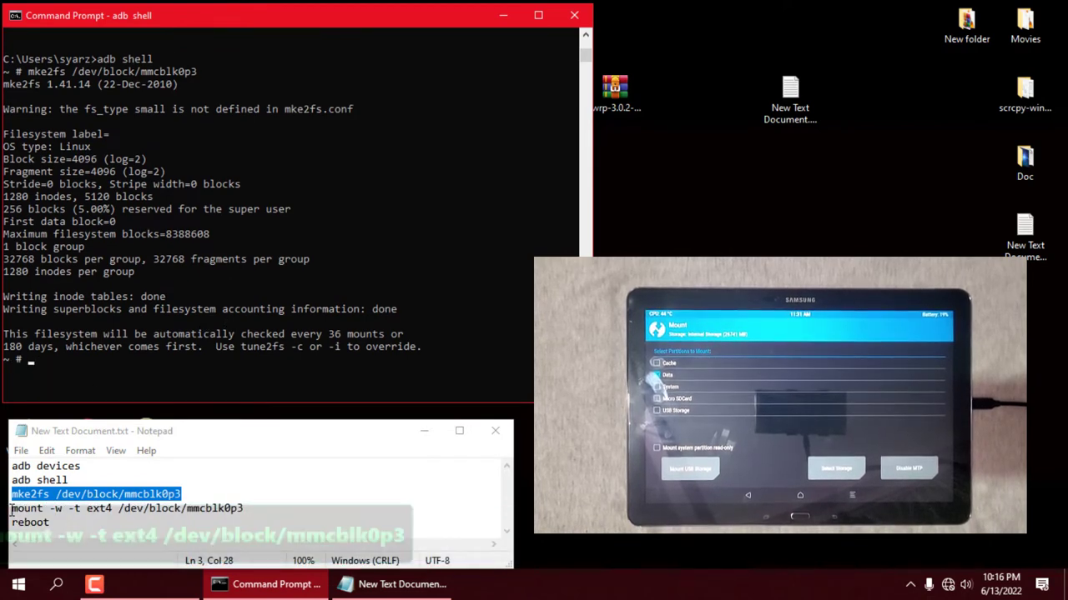
- Paste and run 'mount -w -t ext4 /dev/block/mmcblk0p3' from the notes
left_click_drag(11, 509, 243, 508)
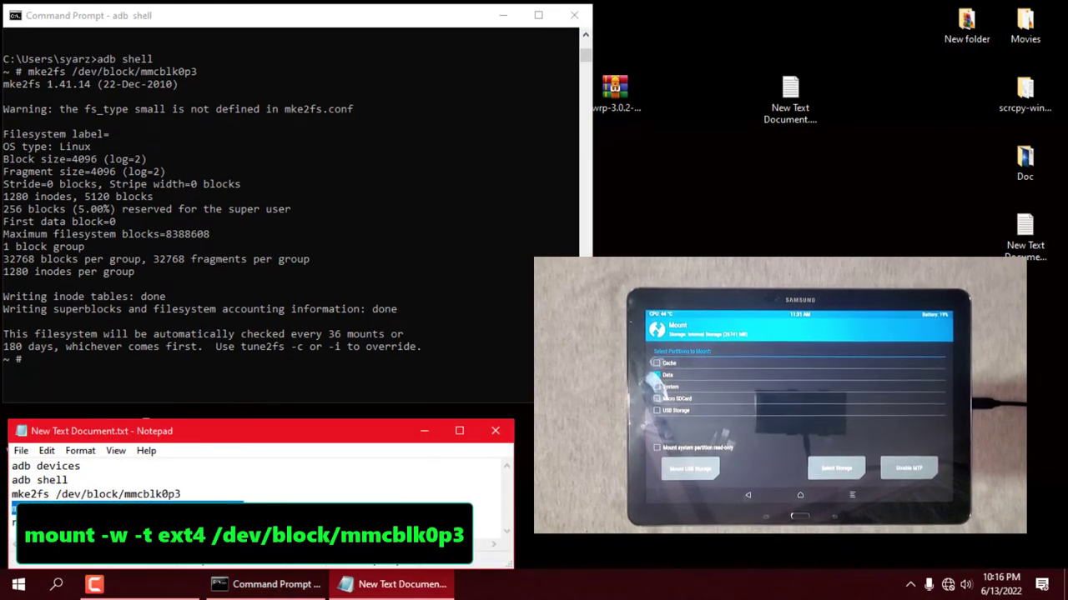
right_click(227, 508)
left_click(267, 319)
left_click(146, 365)
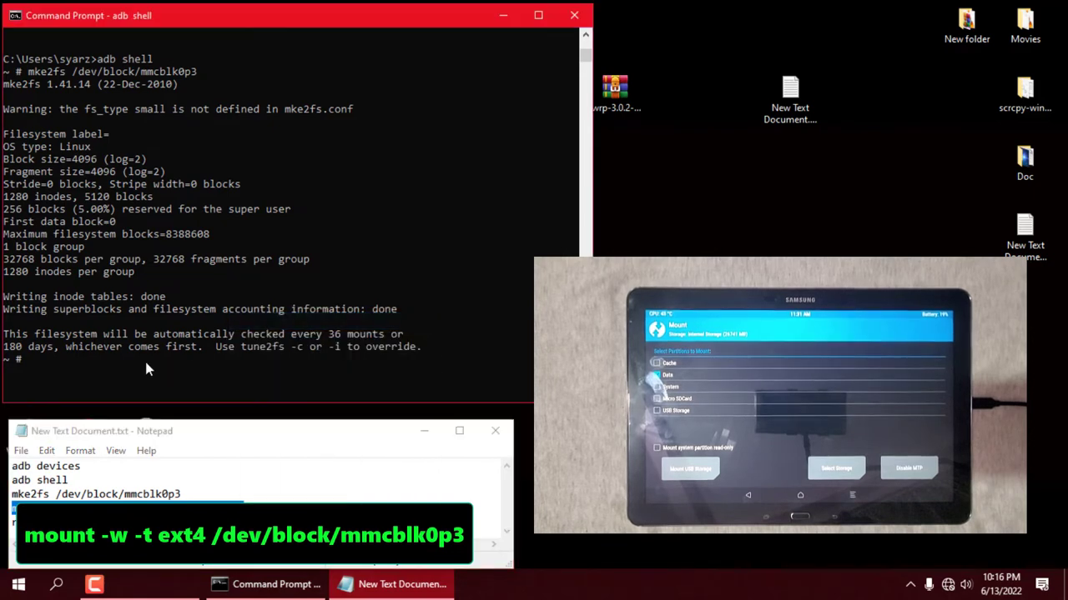
right_click(145, 357)
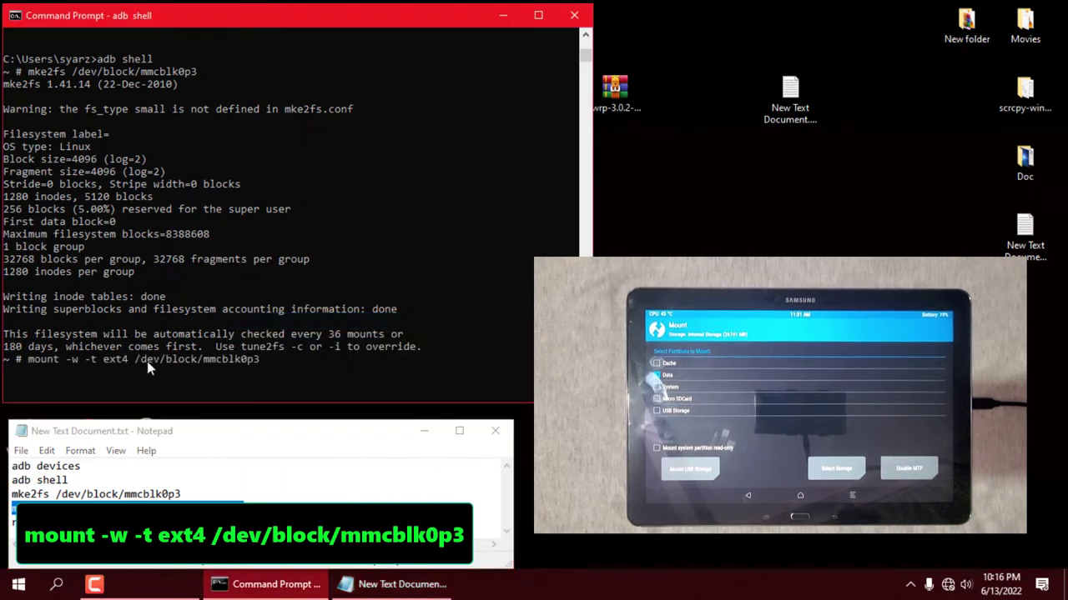
scroll(151, 379, "up", 1)
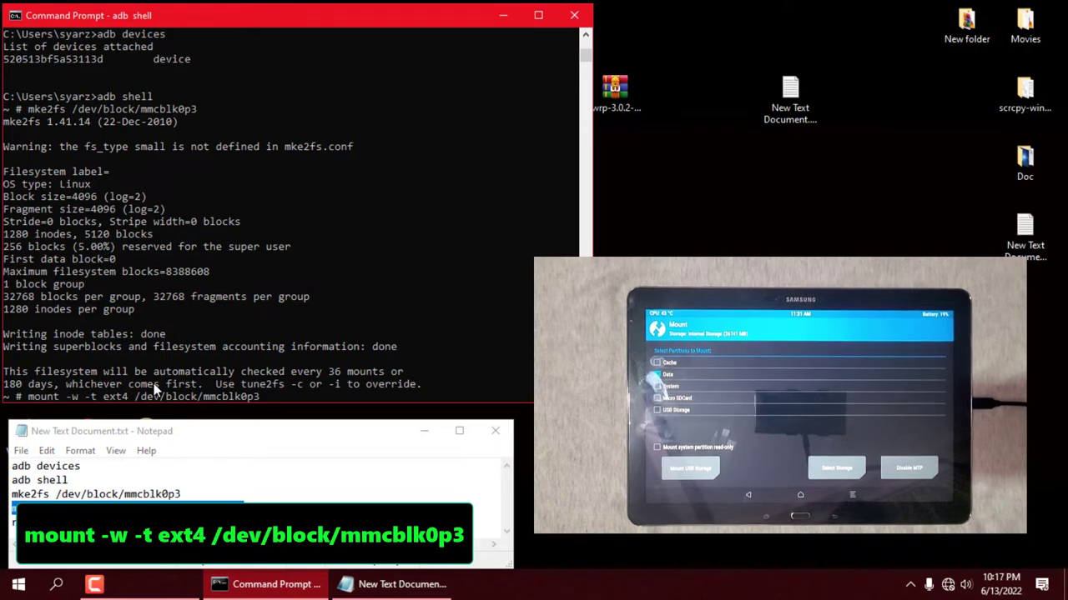
key("Return")
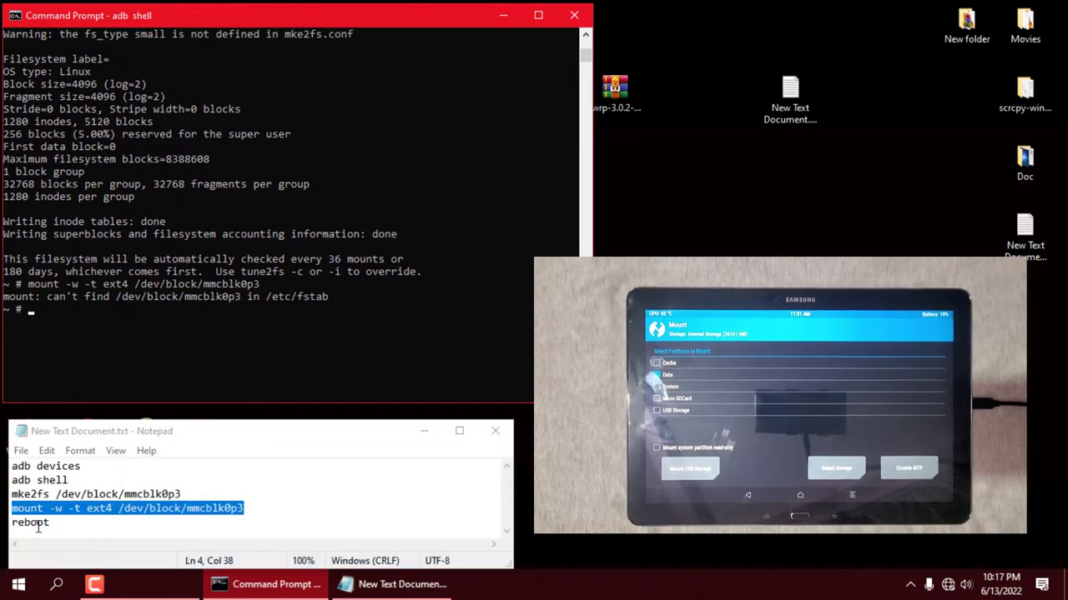
- Copy 'reboot' from the notes and paste it at the shell prompt
double_click(37, 525)
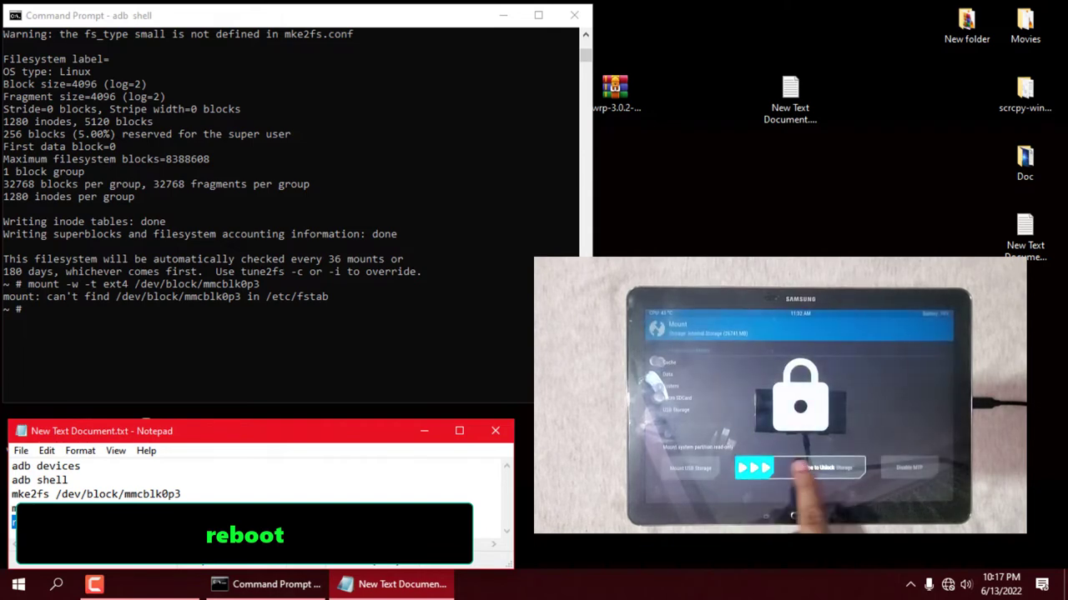
right_click(40, 503)
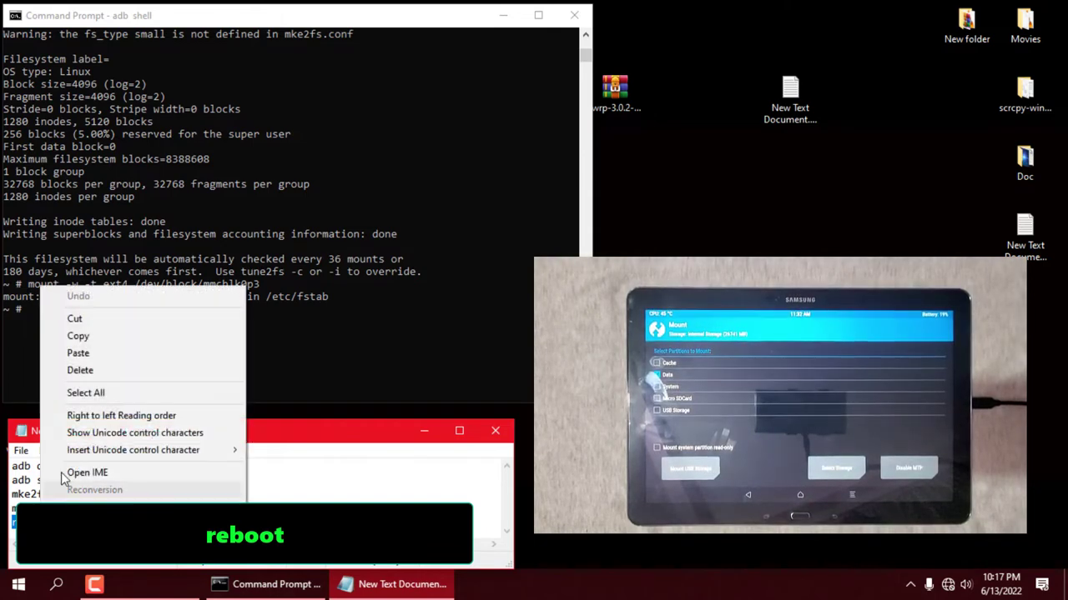
left_click(97, 336)
right_click(98, 336)
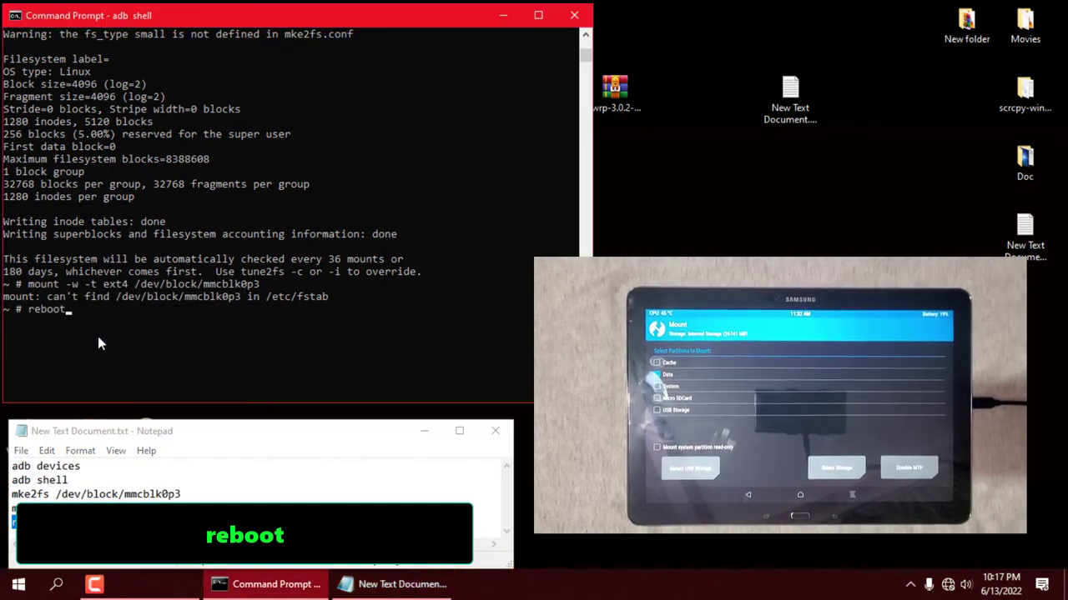
- Reboot the tablet, then step through the setup wizard to FINISH on the Thank you screen
key("Return")
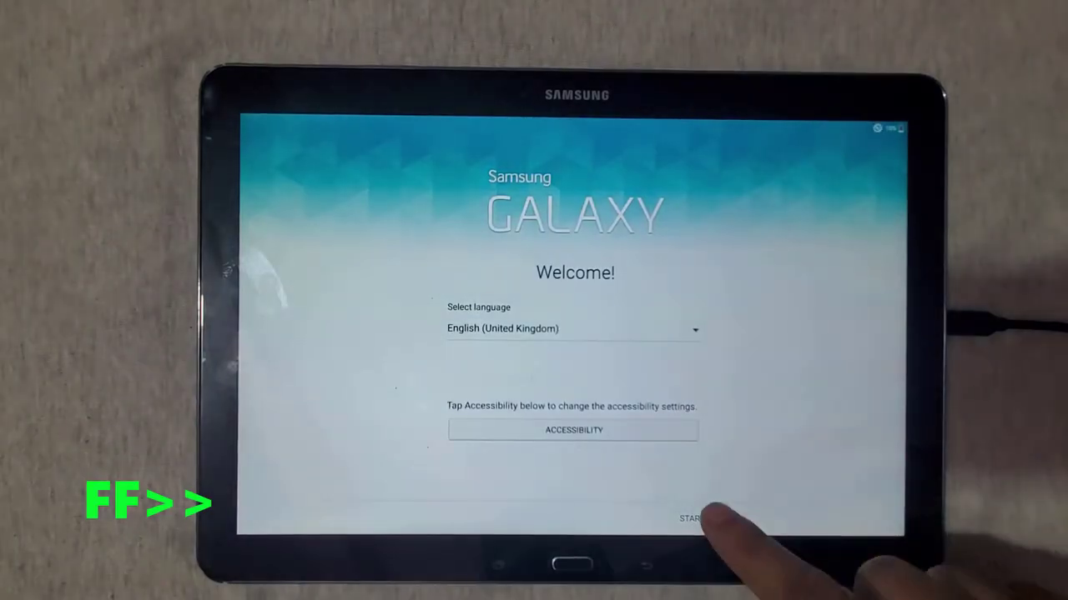
left_click(715, 521)
left_click(692, 515)
left_click(864, 519)
left_click(865, 519)
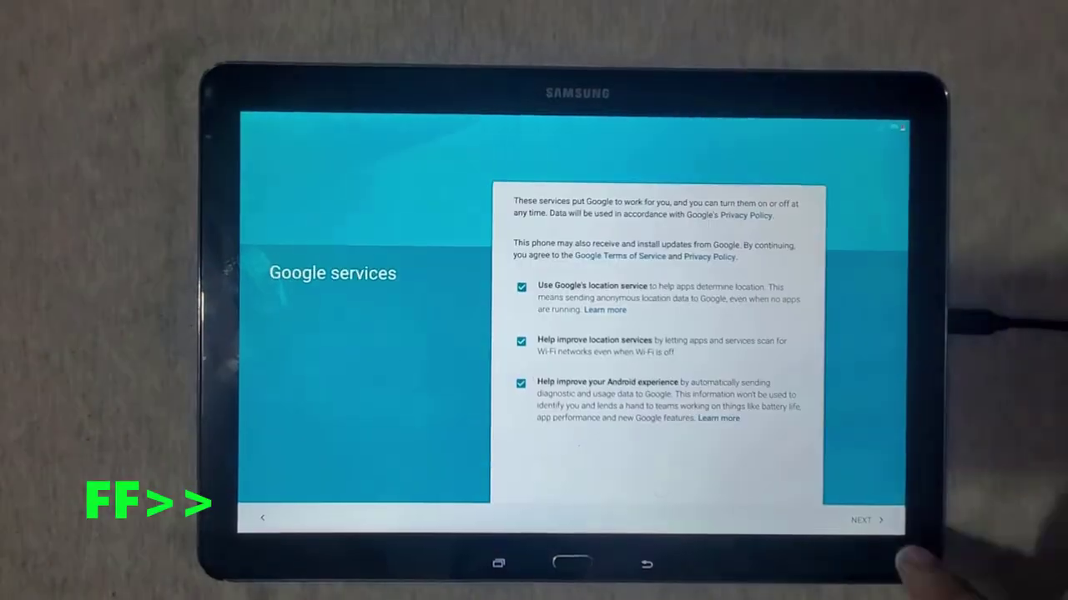
left_click(862, 517)
left_click(696, 517)
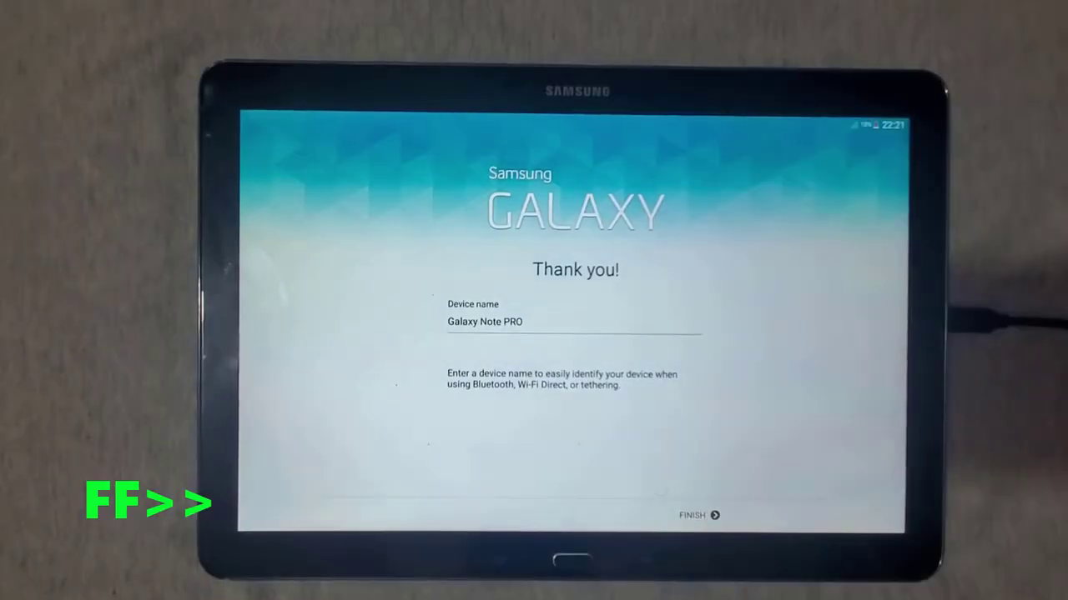
left_click(703, 512)
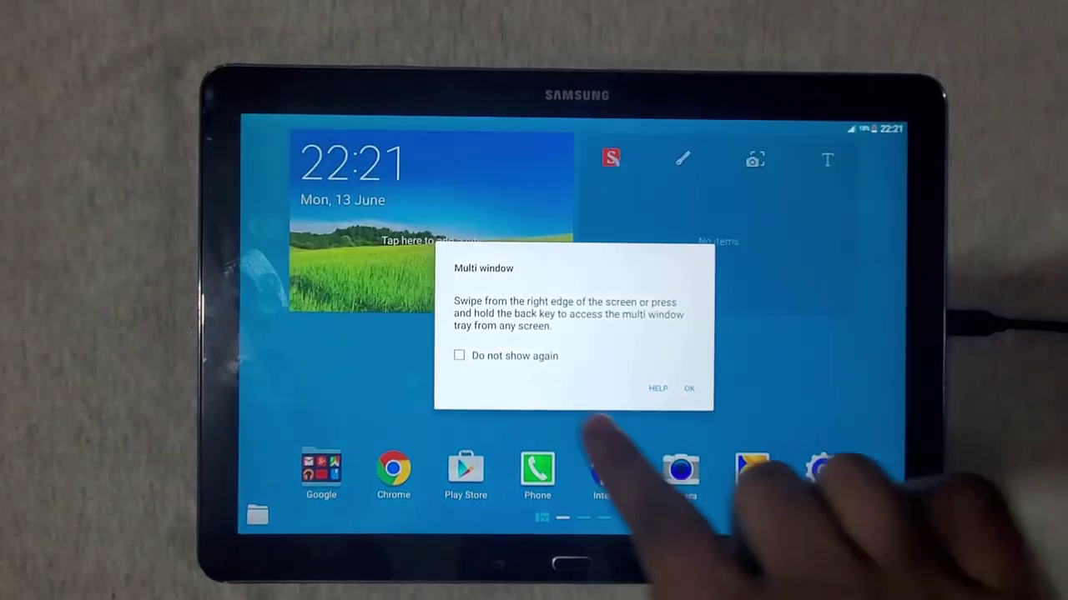
- Dismiss the multi window tip with Do not show again, then open General settings
left_click(458, 355)
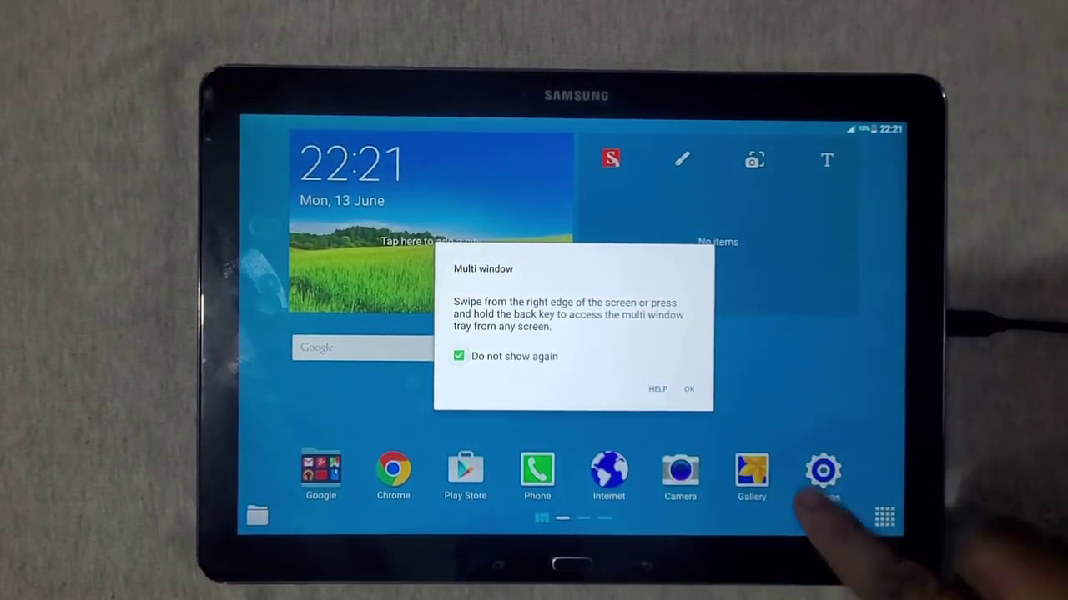
left_click(689, 388)
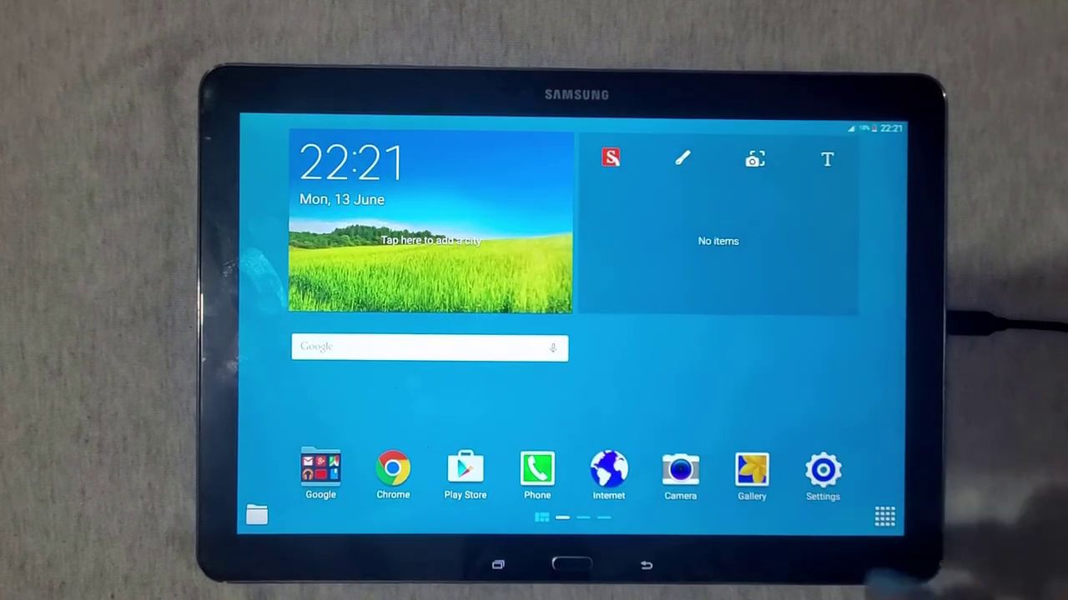
left_click(822, 471)
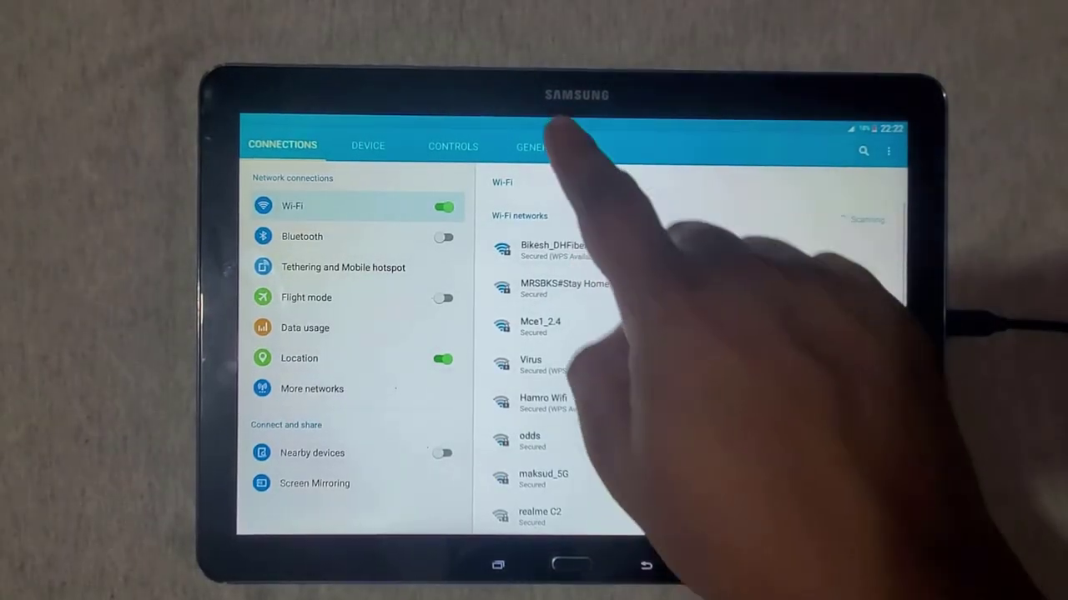
left_click(537, 147)
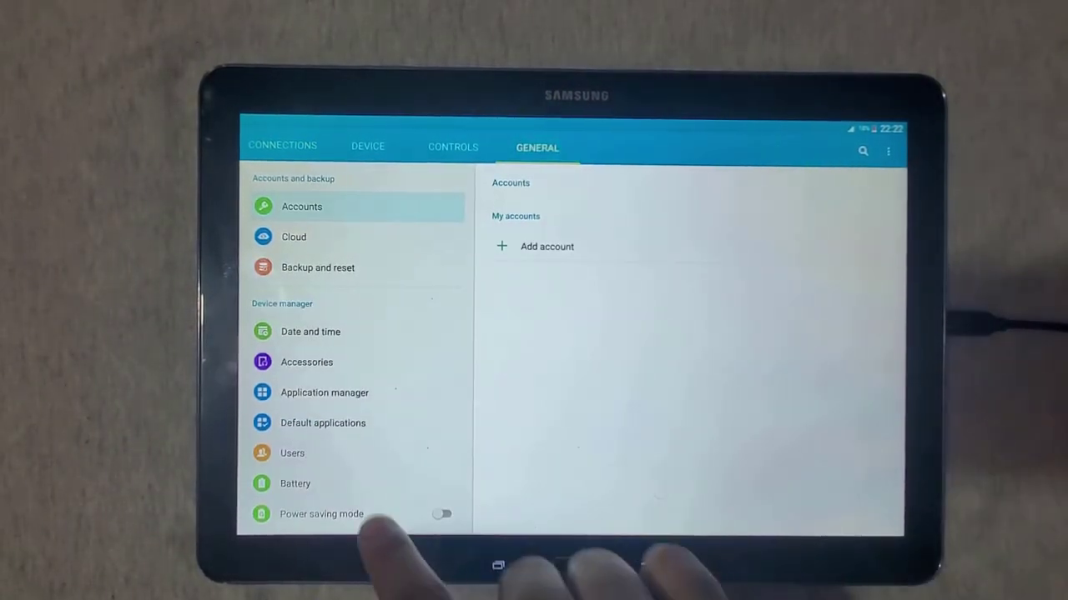
left_click_drag(374, 524, 393, 435)
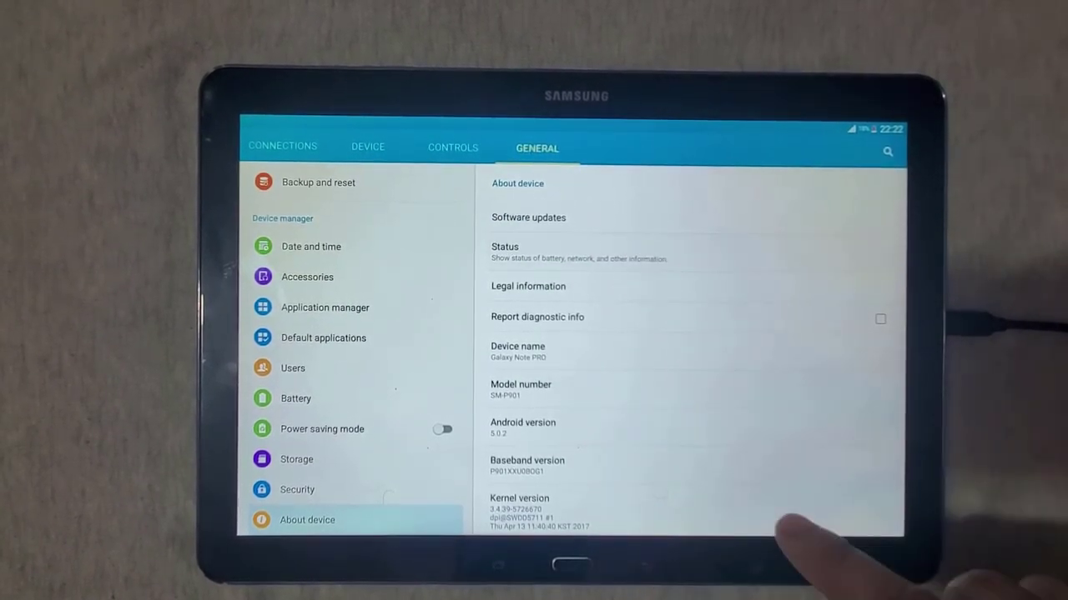
- Check the IMEI and serial number on the Status page, then return to the home screen
left_click(505, 250)
left_click_drag(739, 512, 624, 281)
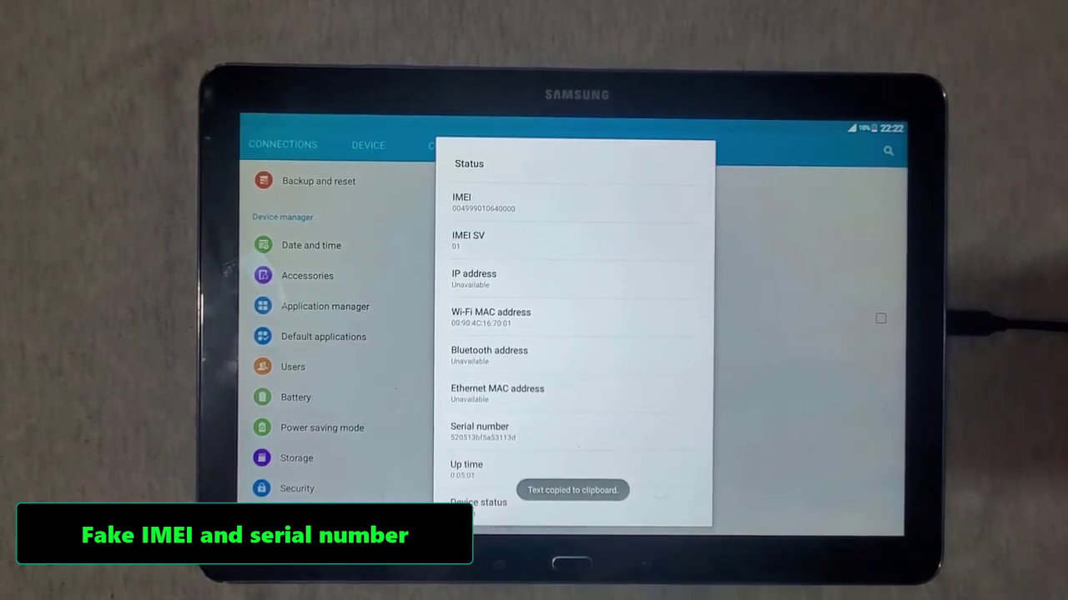
left_click_drag(667, 367, 674, 453)
left_click(647, 565)
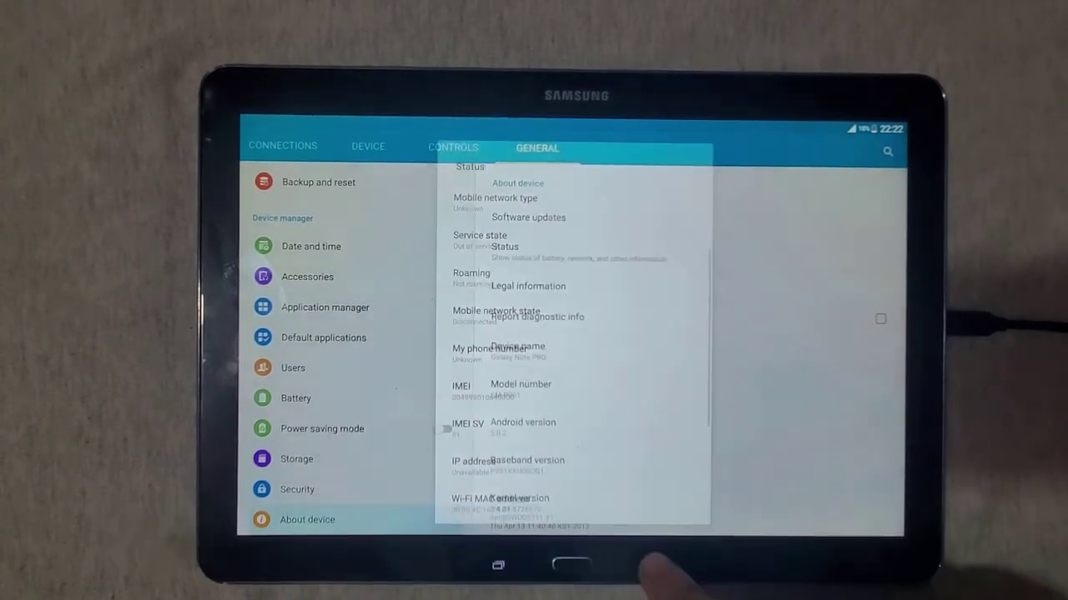
left_click(646, 565)
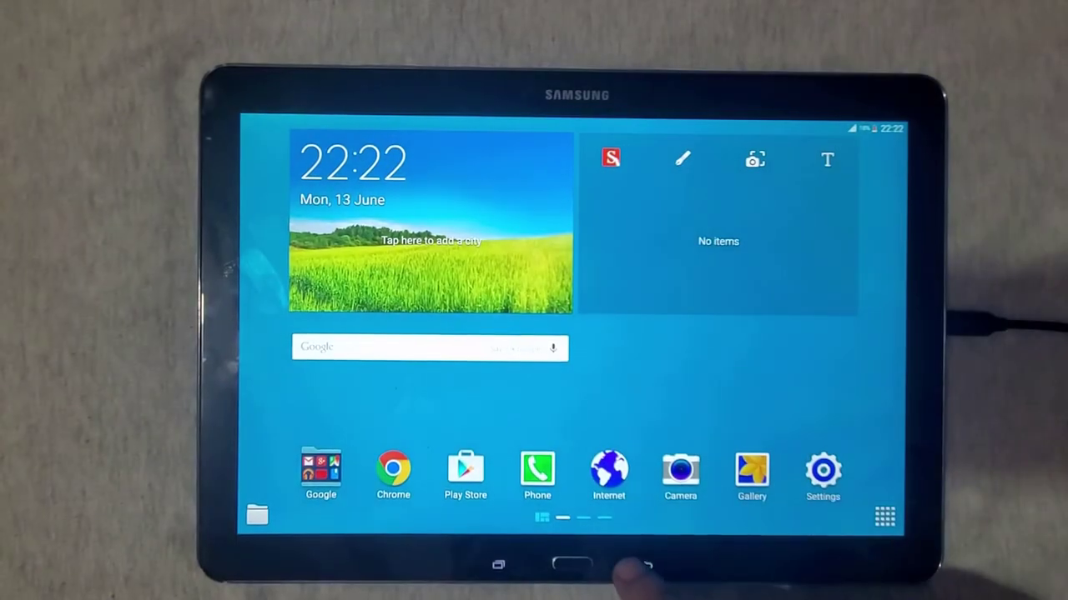
left_click(646, 565)
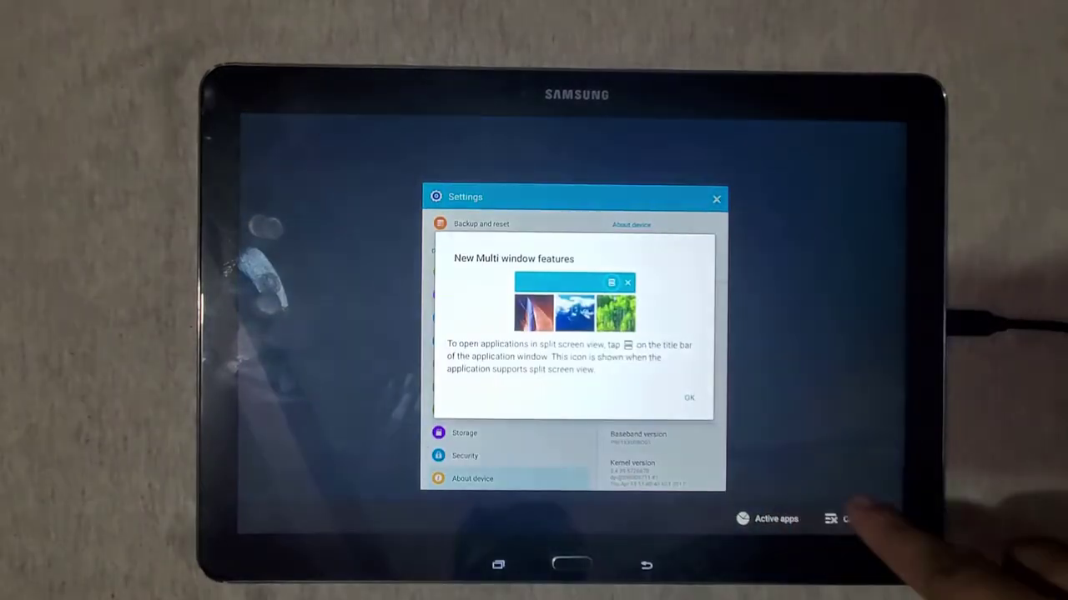
left_click(867, 521)
left_click(859, 519)
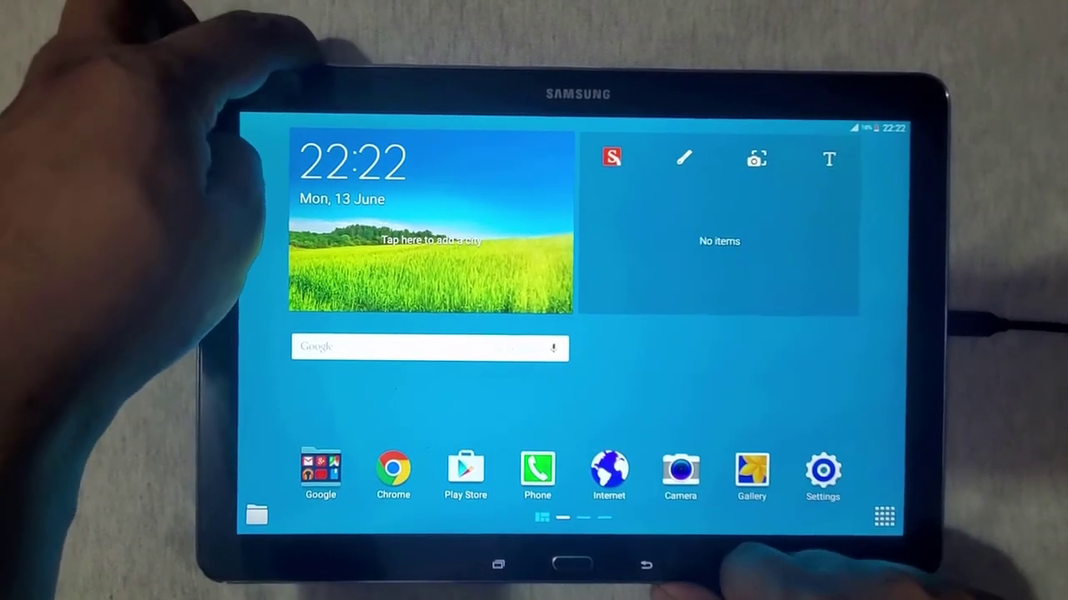
- Power off the tablet from the power key menu so it can boot into Download mode
key("XF86PowerOff")
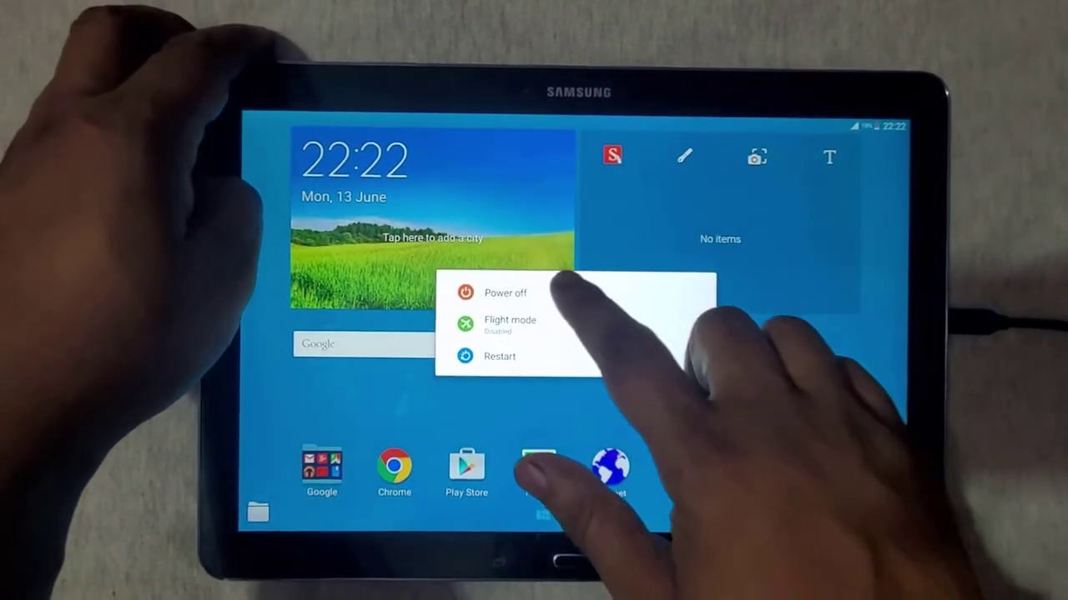
left_click(576, 294)
left_click(652, 365)
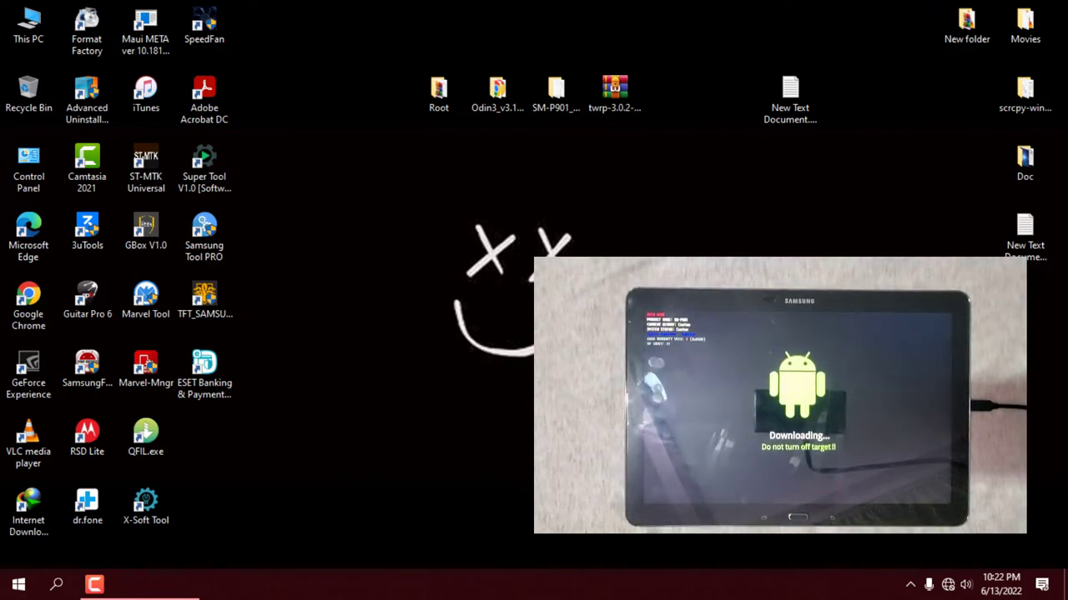
- Launch Odin3 v3.13.1 from its folder and dismiss the model warning
double_click(497, 92)
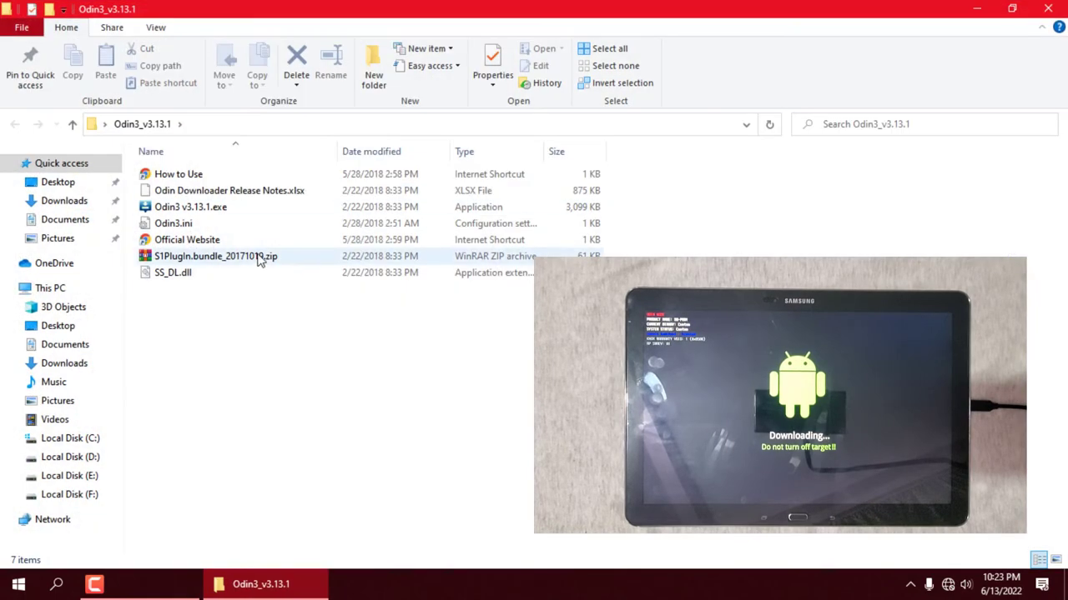
double_click(190, 207)
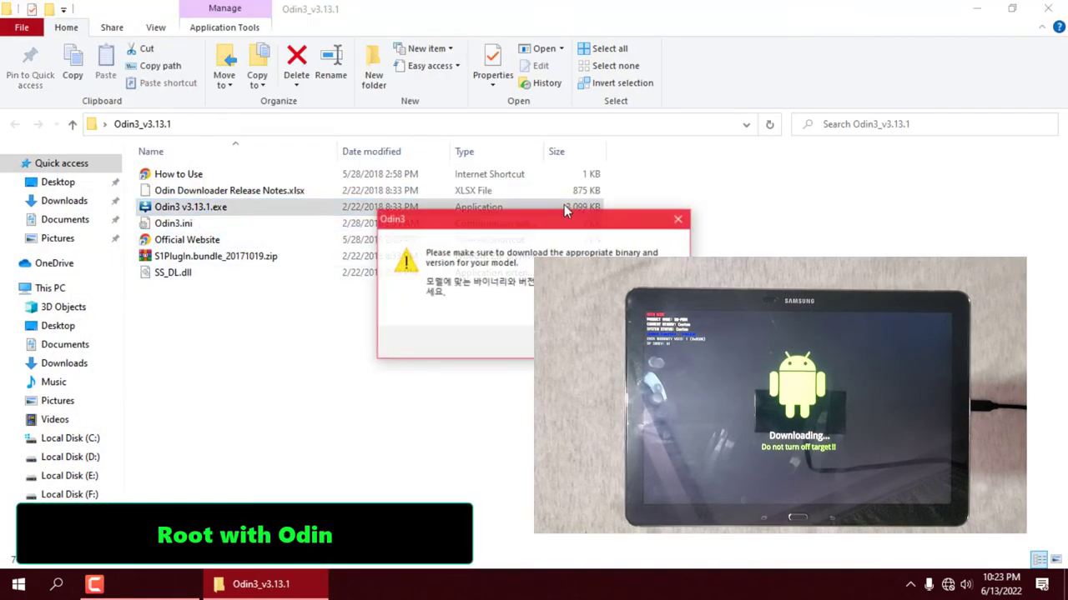
left_click(1050, 7)
key("Return")
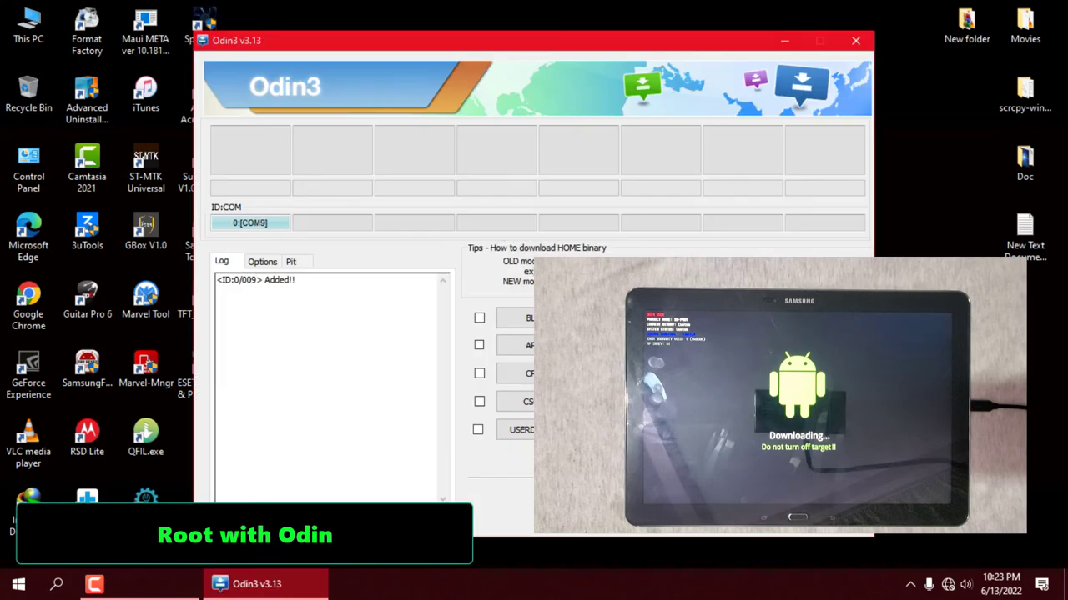
left_click_drag(658, 29, 470, 42)
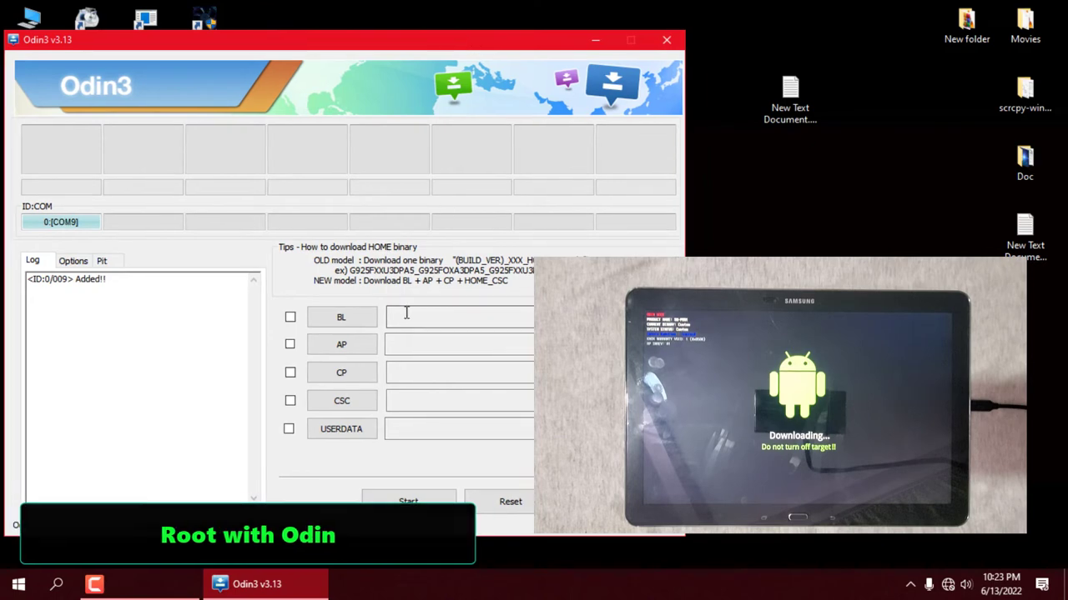
- Load Desktop\Root\CF-Auto-Root.tar into Odin3's AP slot
left_click(347, 348)
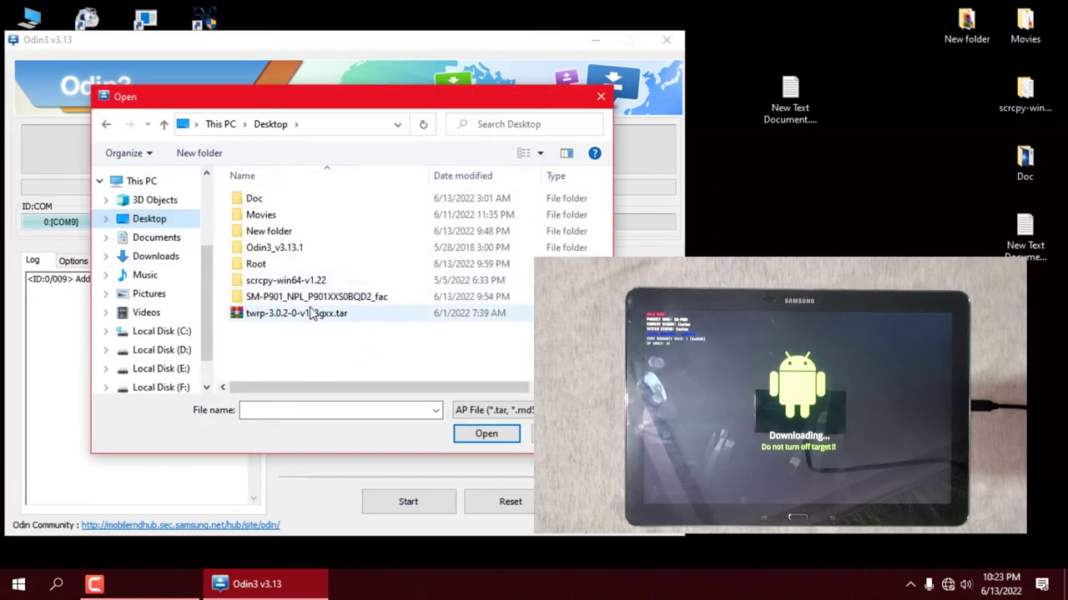
double_click(254, 266)
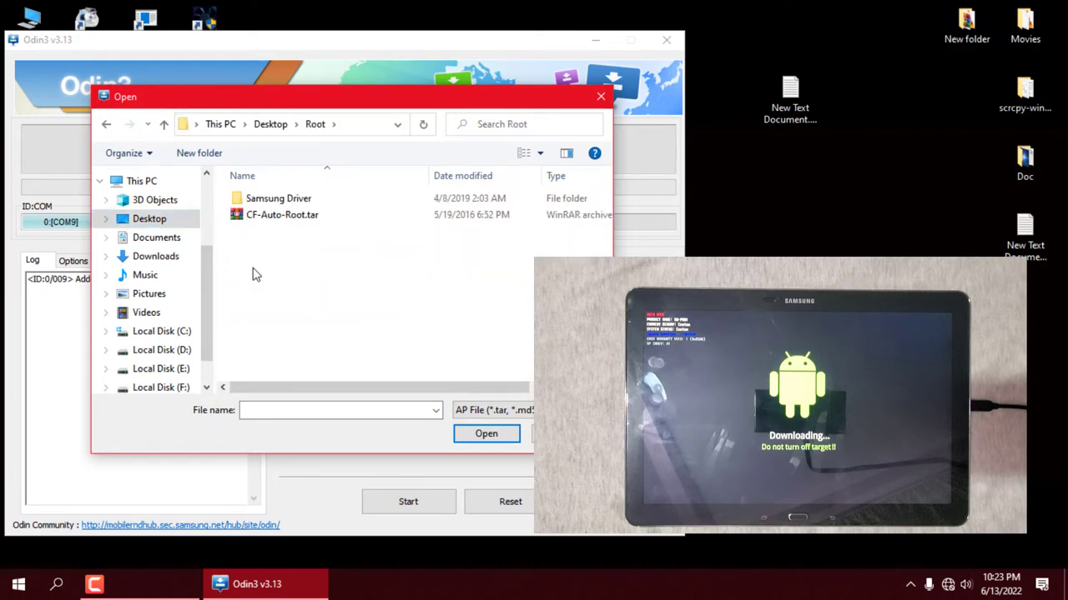
double_click(277, 216)
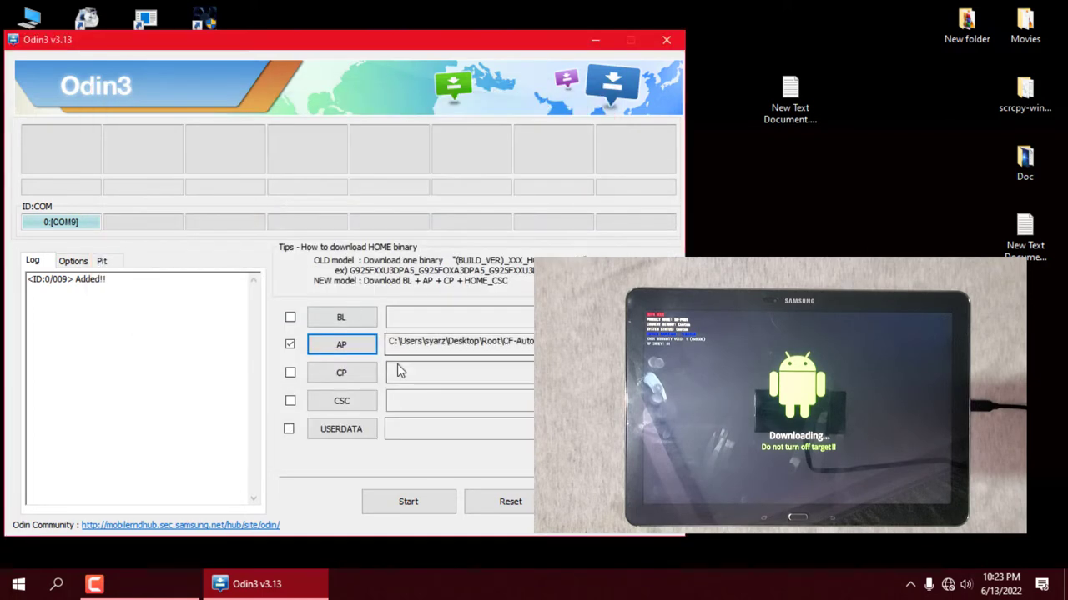
- Start the CF-Auto-Root flash in Odin3 and let the tablet reboot
left_click(408, 502)
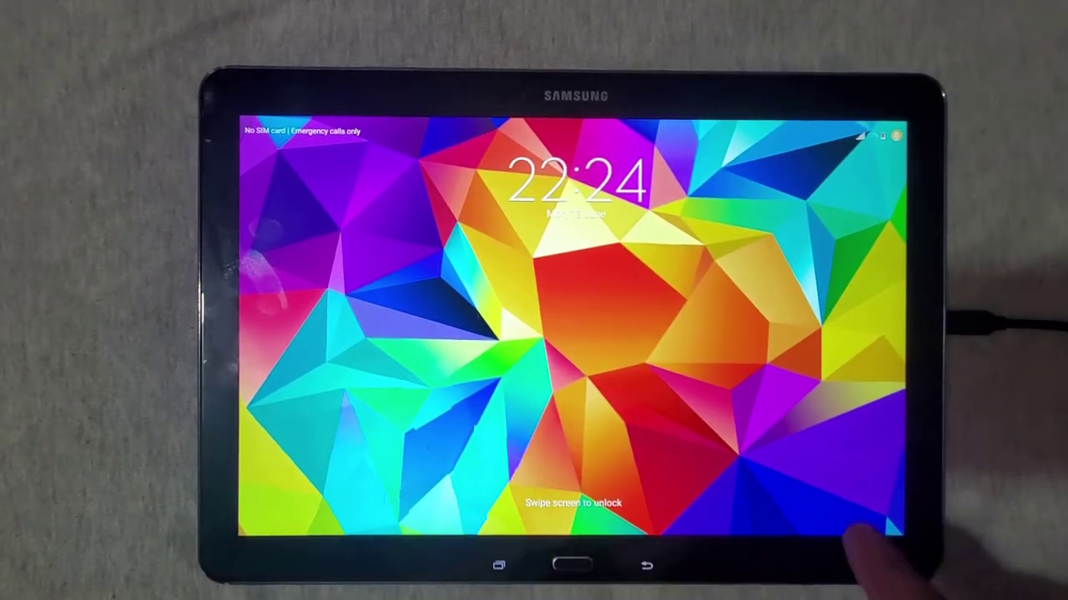
- Unlock the tablet and open SuperSU from the apps list to confirm root access
left_click_drag(792, 359, 584, 359)
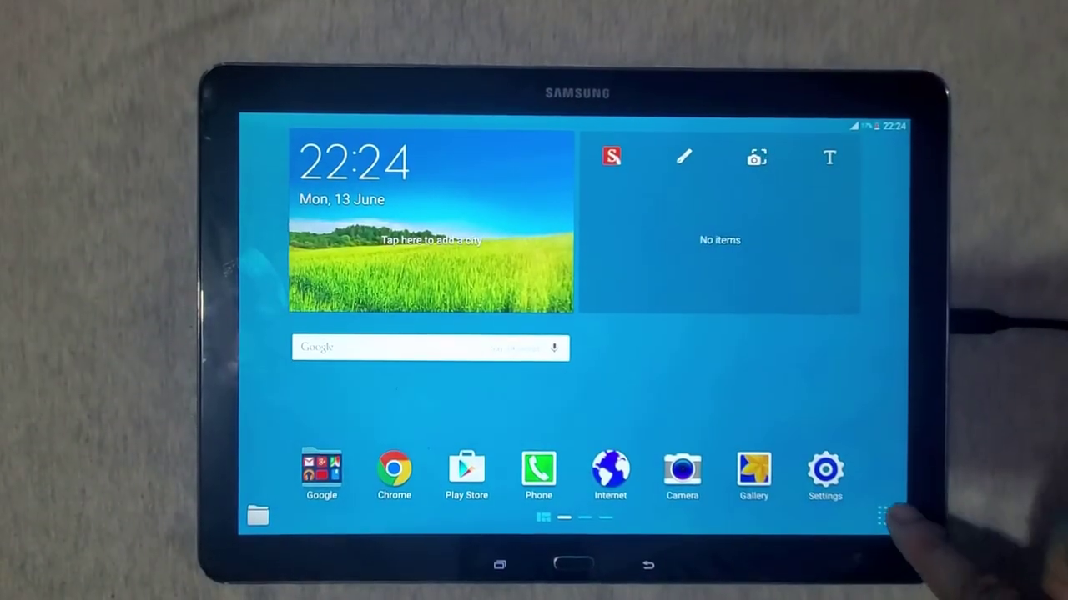
left_click(887, 515)
left_click_drag(676, 402, 467, 404)
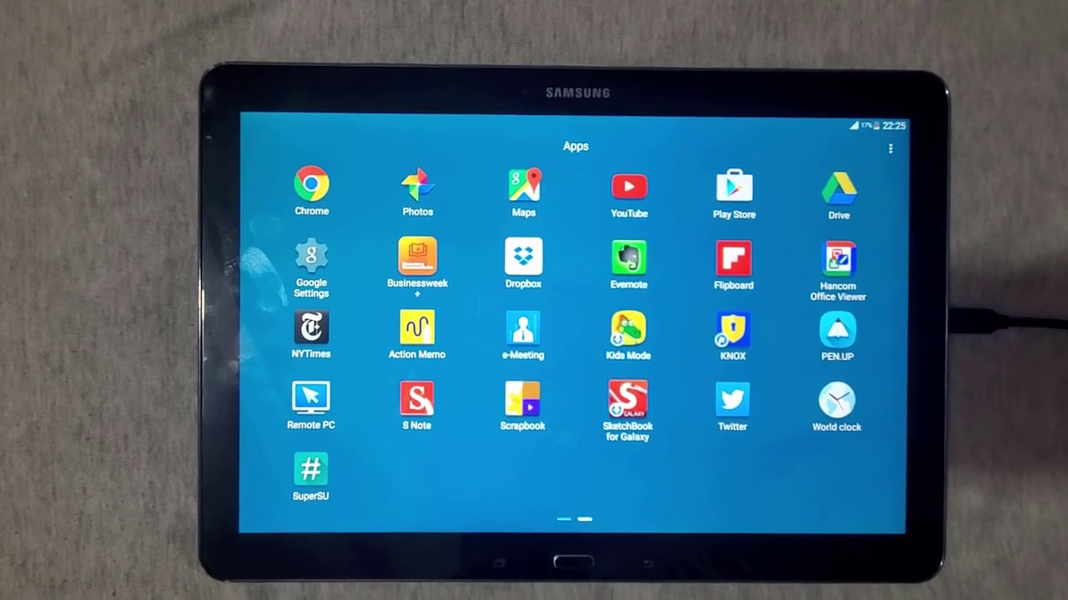
left_click(309, 475)
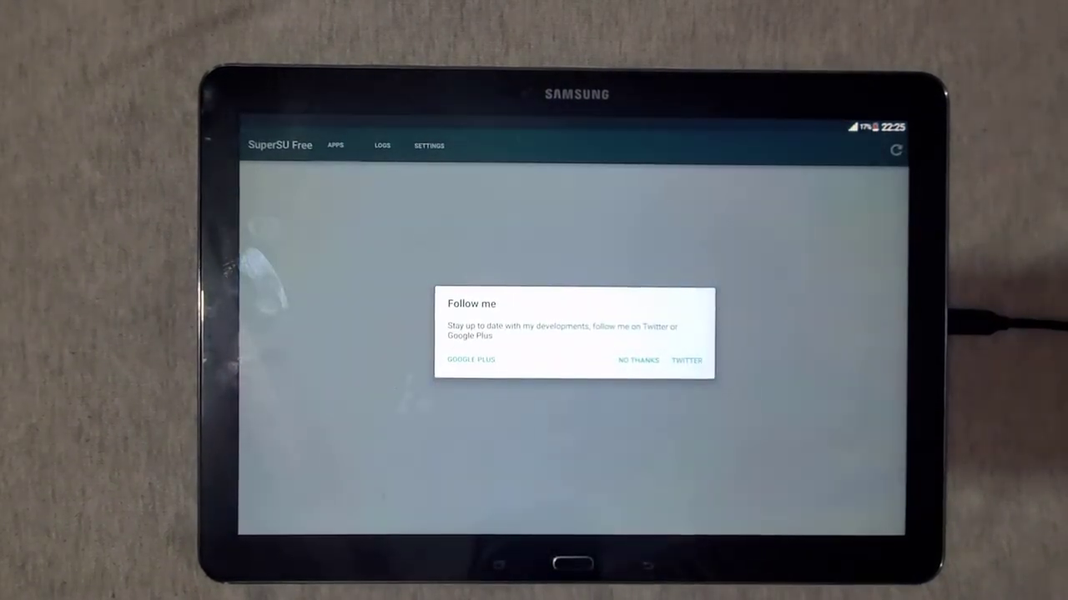
left_click(638, 359)
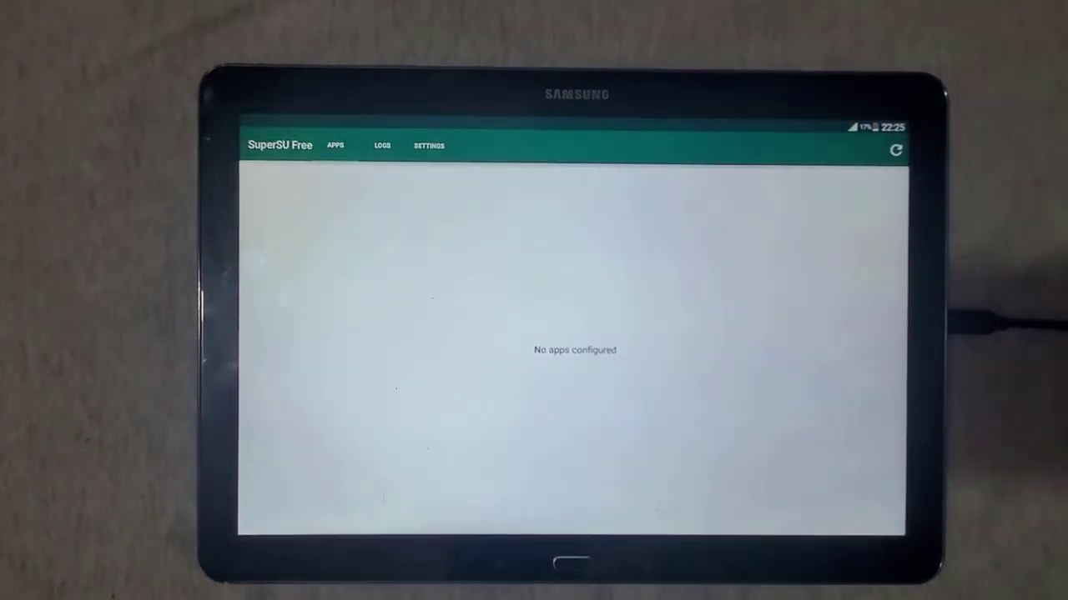
left_click(572, 563)
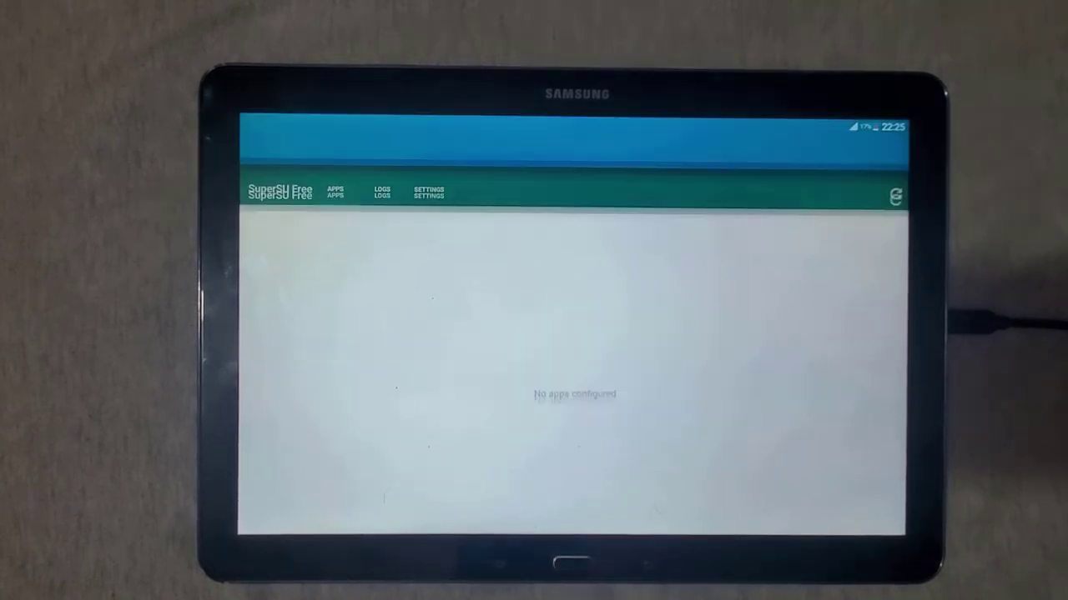
- Dismiss the multi window tip in recent apps and return to the home screen
left_click(499, 564)
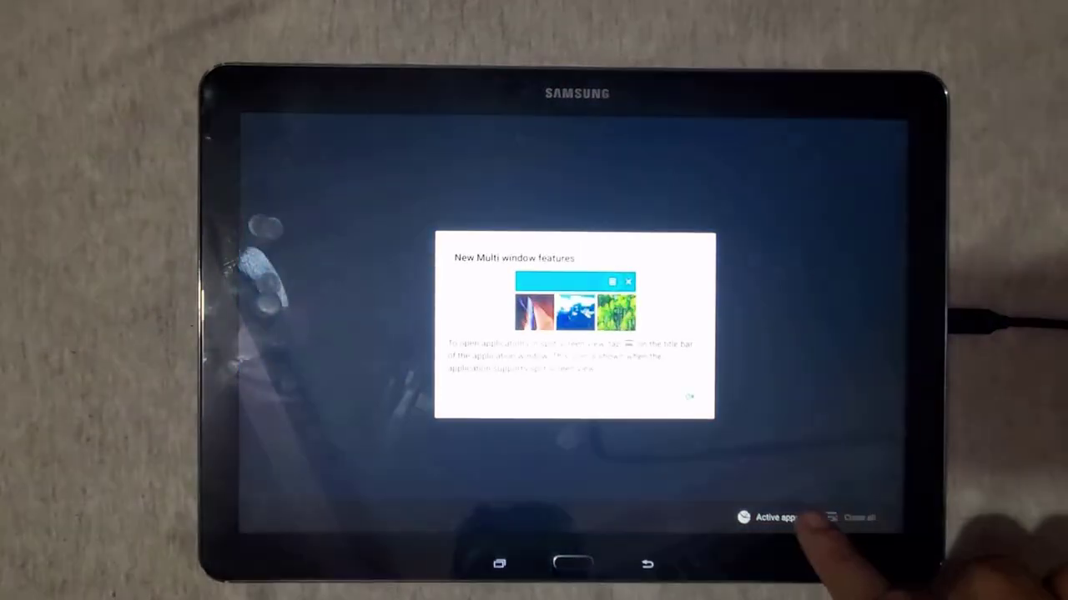
left_click(851, 518)
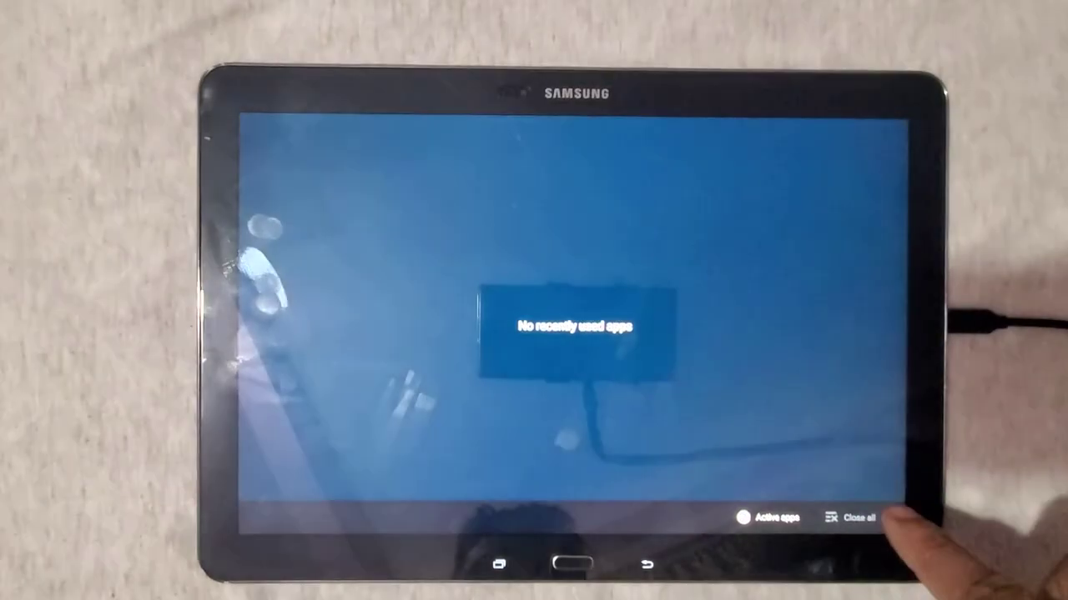
left_click(646, 565)
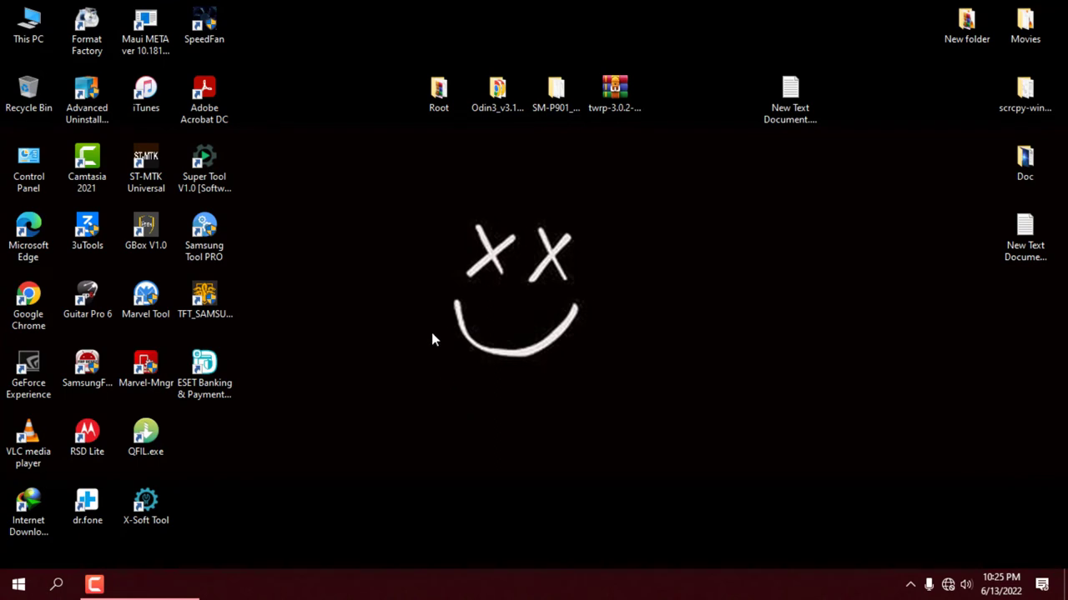
- Run Super Tool as administrator, dismiss both SkinSoft errors, and log in
right_click(212, 181)
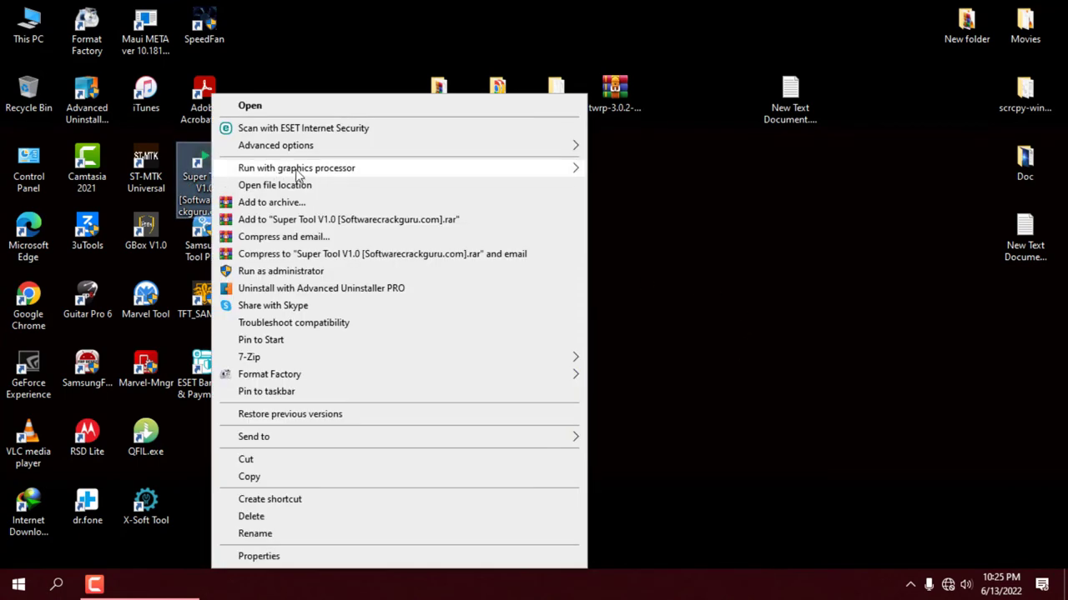
left_click(266, 273)
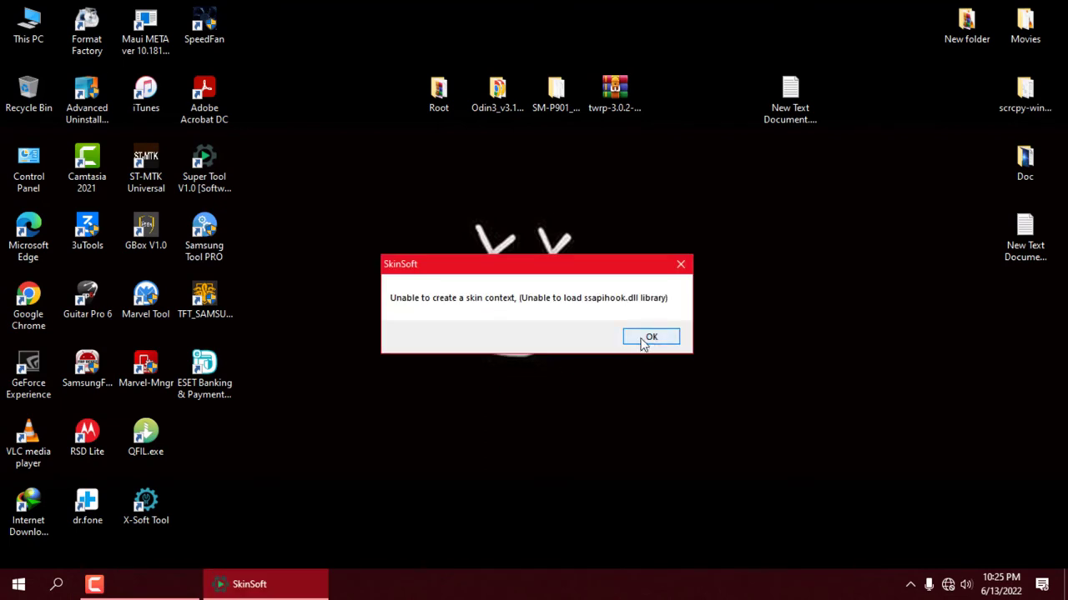
left_click(651, 339)
left_click(664, 390)
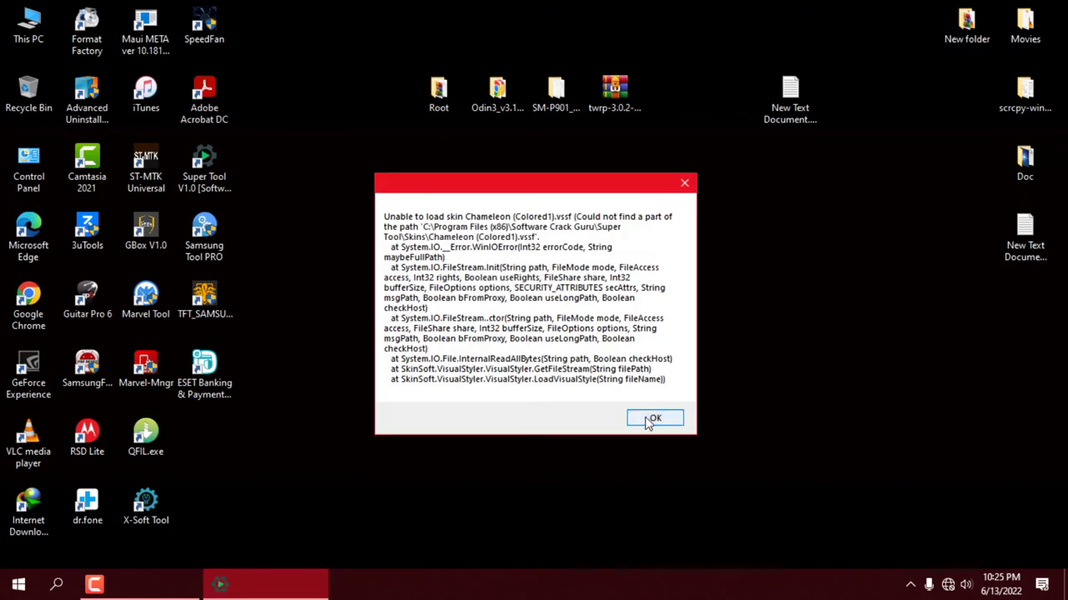
left_click(649, 420)
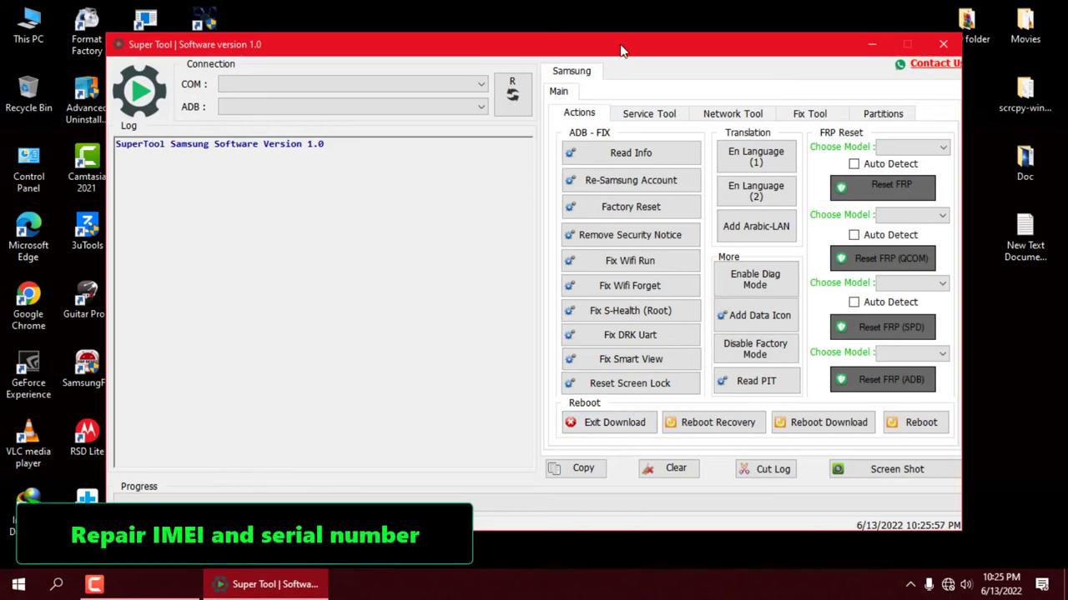
left_click_drag(620, 52, 522, 31)
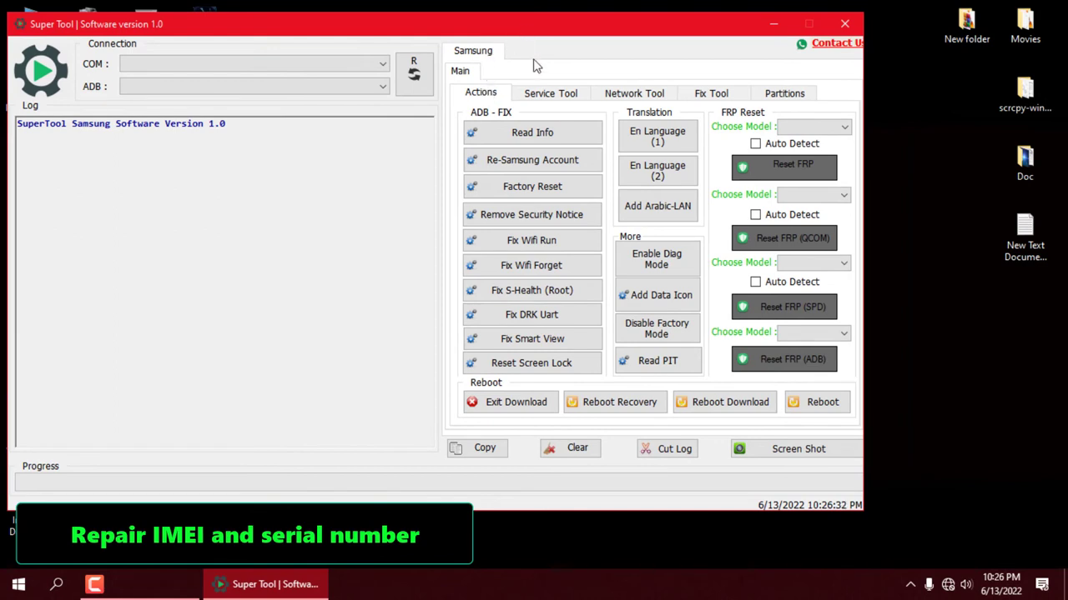
- Open Super Tool's Network Tool tab for IMEI and serial repair, then minimize the window
left_click_drag(716, 32, 713, 26)
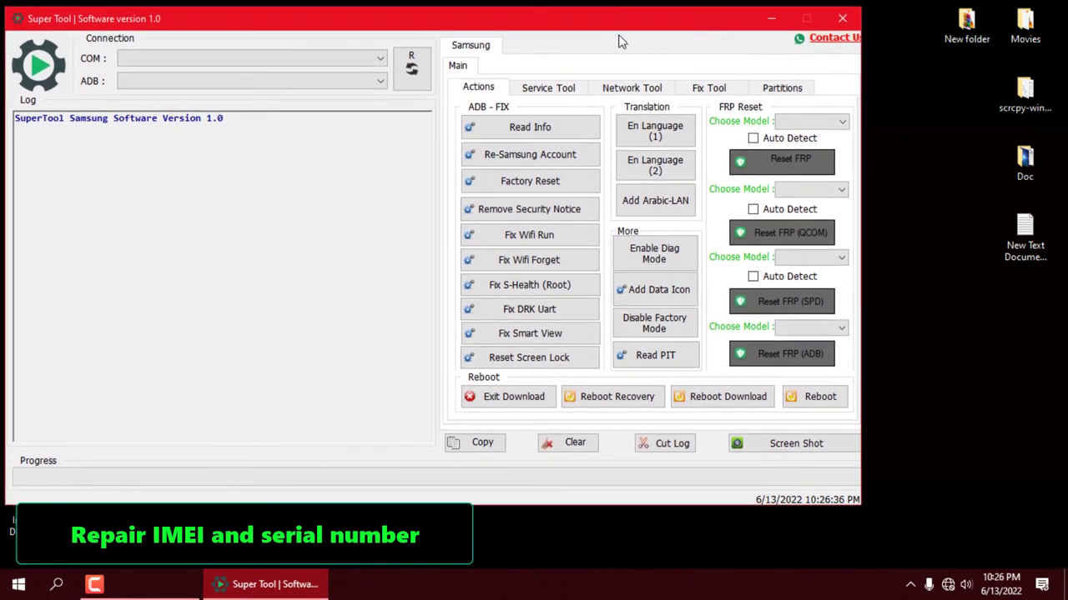
left_click(654, 88)
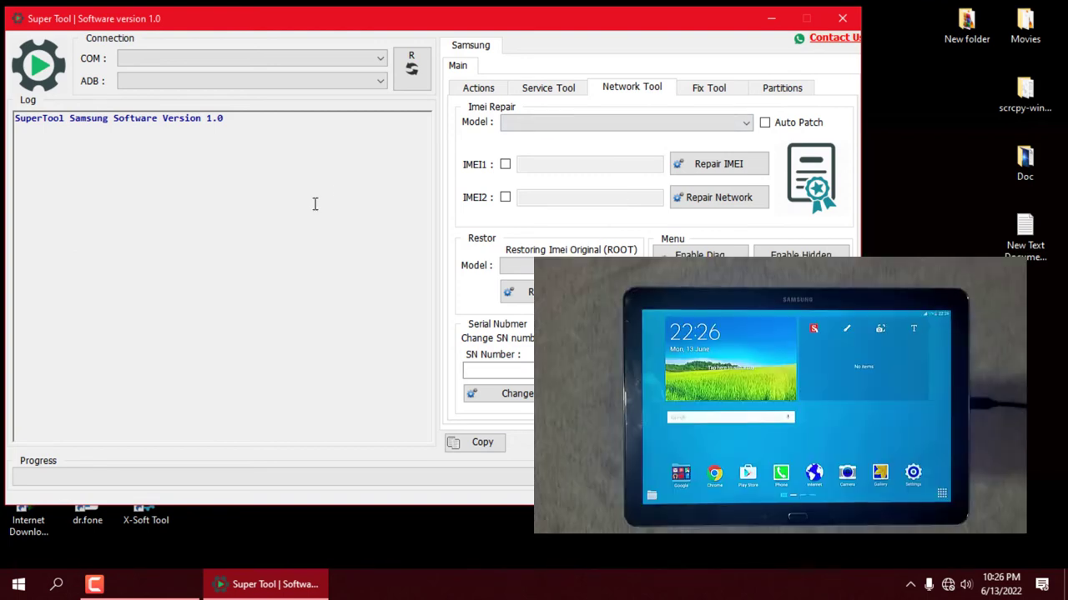
left_click(769, 21)
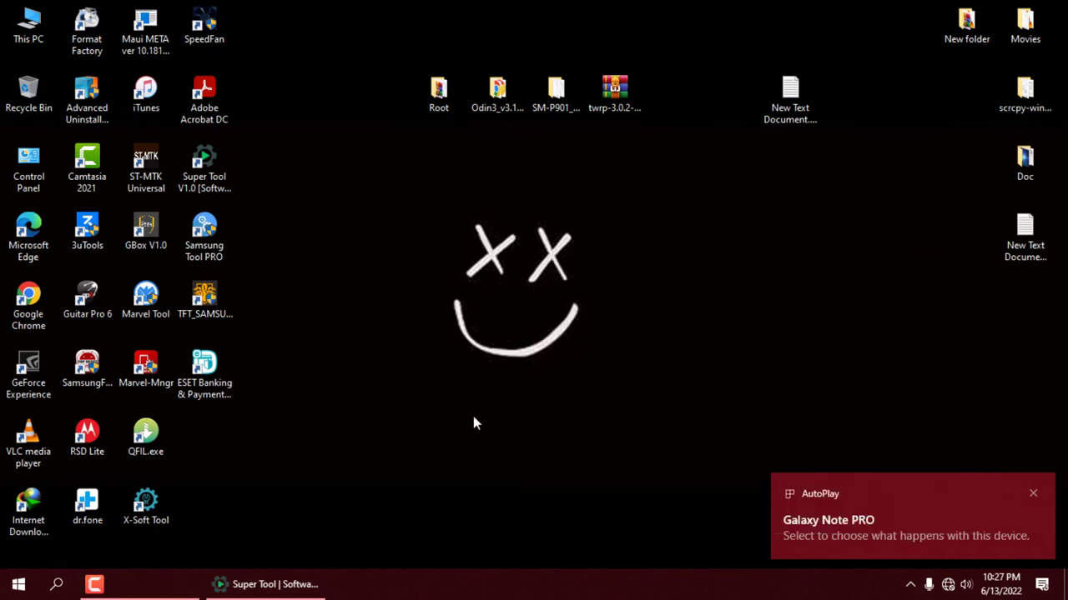
- In Super Tool, select the SM-P901 tablet as the target ADB device
left_click(292, 588)
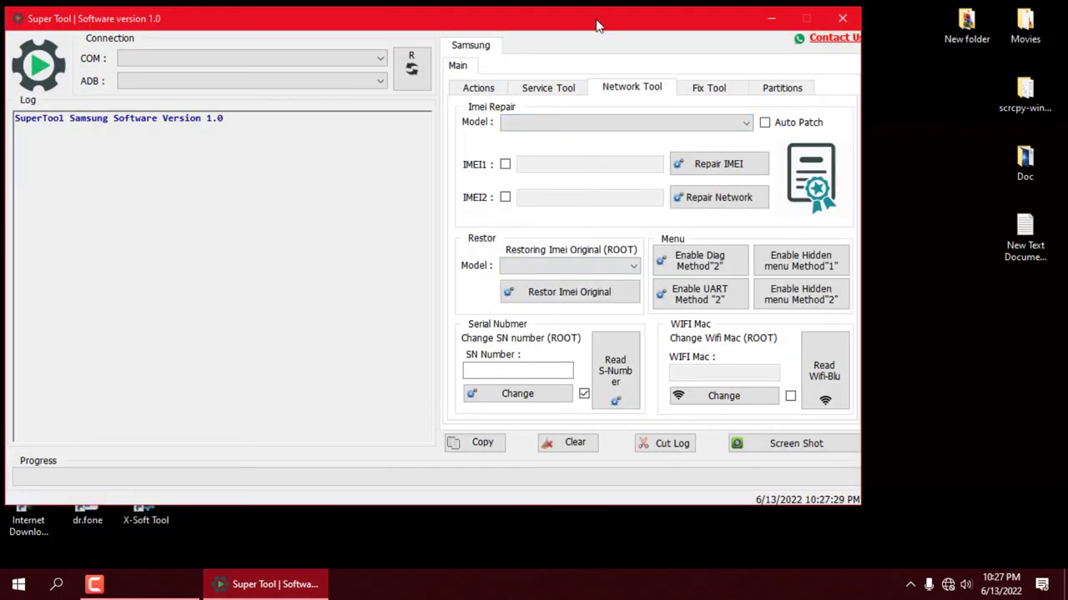
left_click(531, 373)
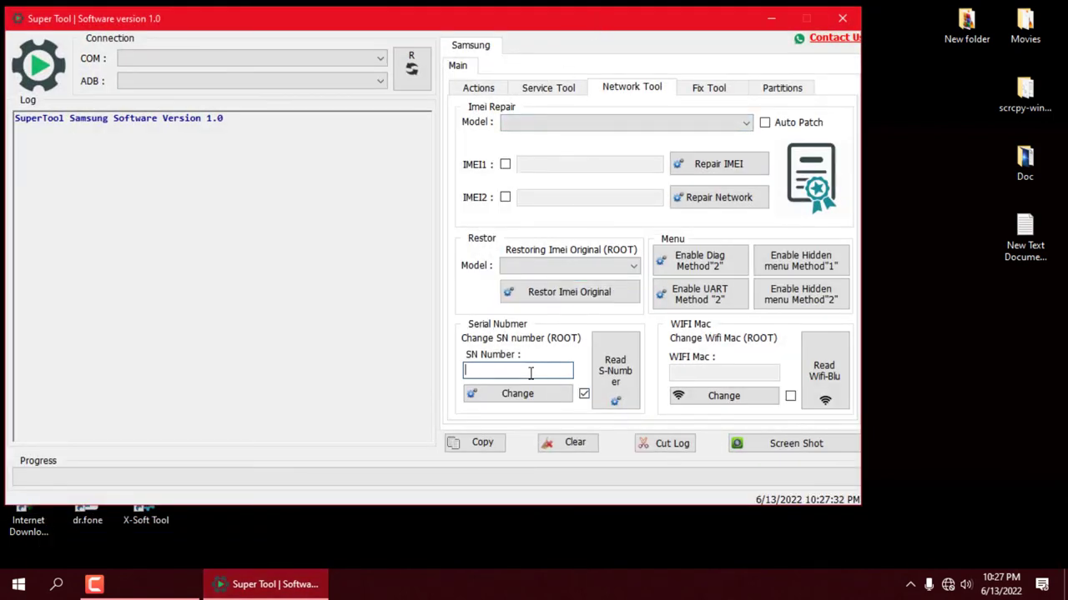
left_click(382, 82)
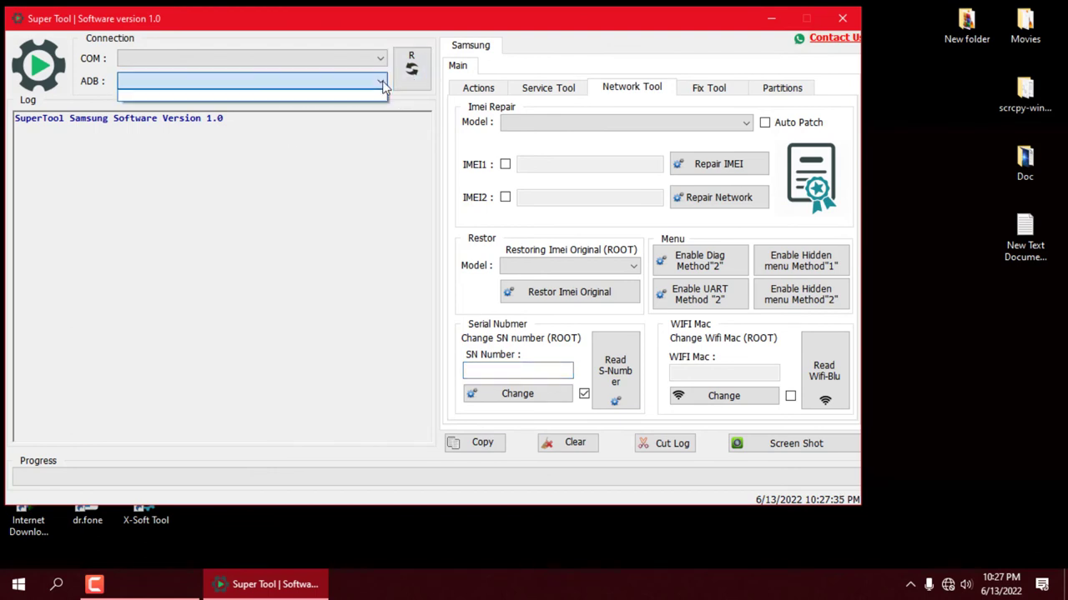
left_click(296, 96)
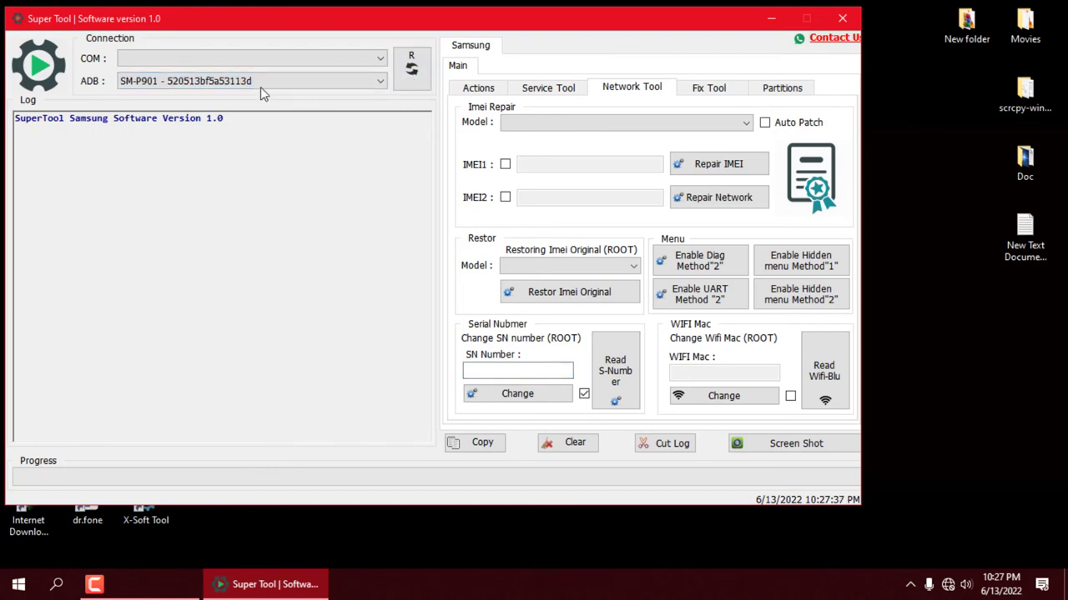
- With the SN option ticked, enter the new serial number and write it to the tablet
left_click(584, 397)
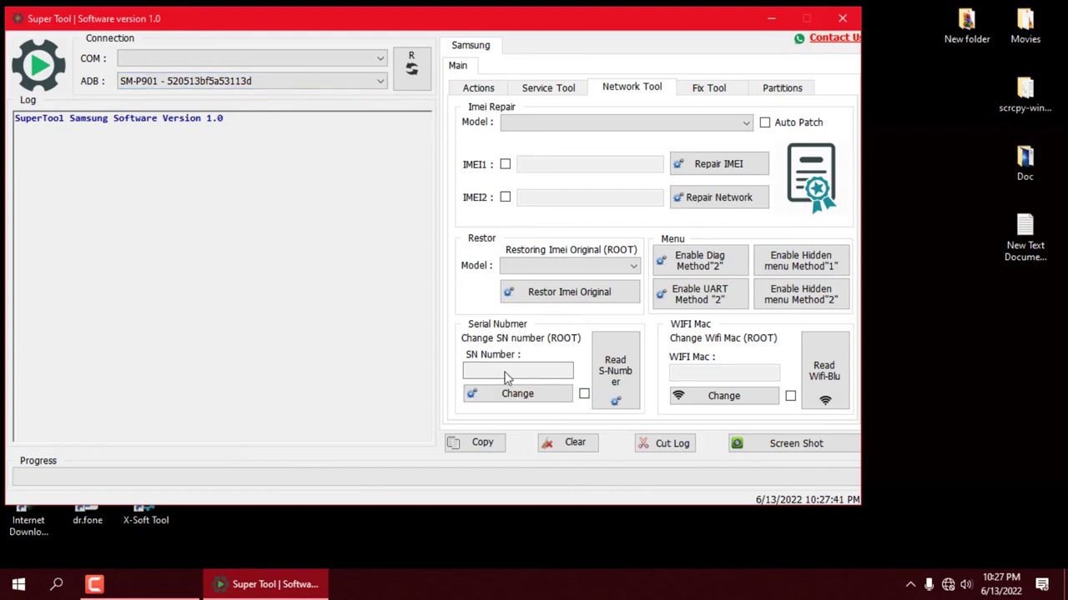
left_click(583, 397)
left_click(534, 369)
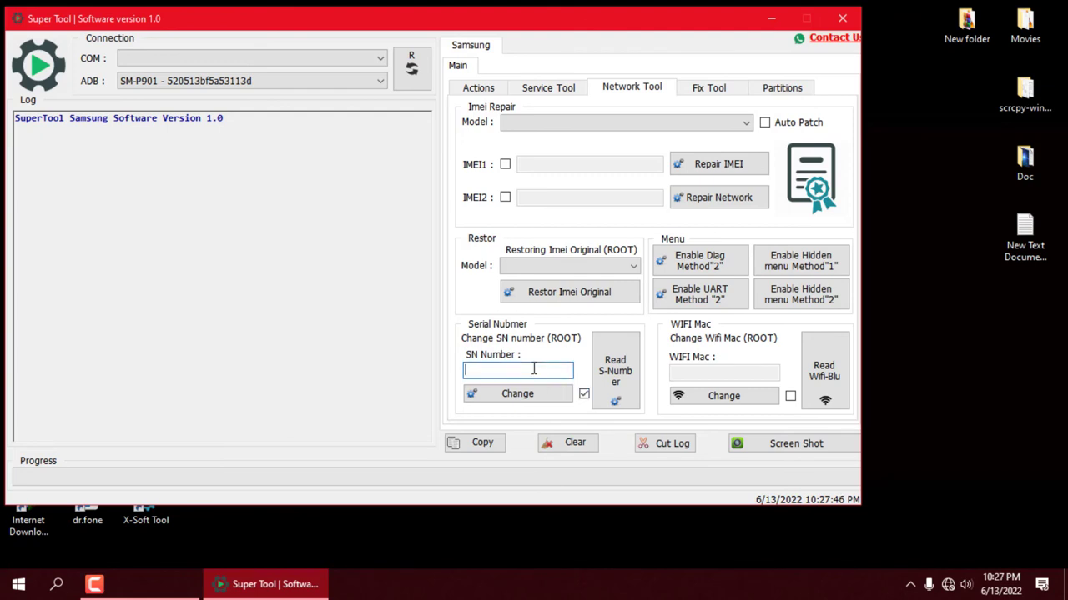
type("RF2F6212NMX")
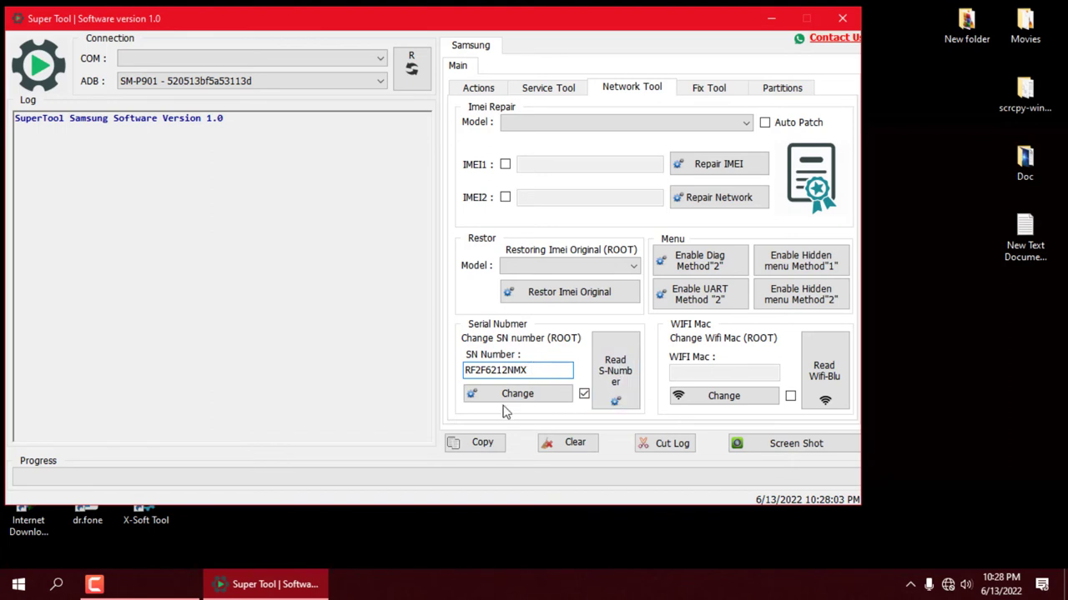
left_click(518, 395)
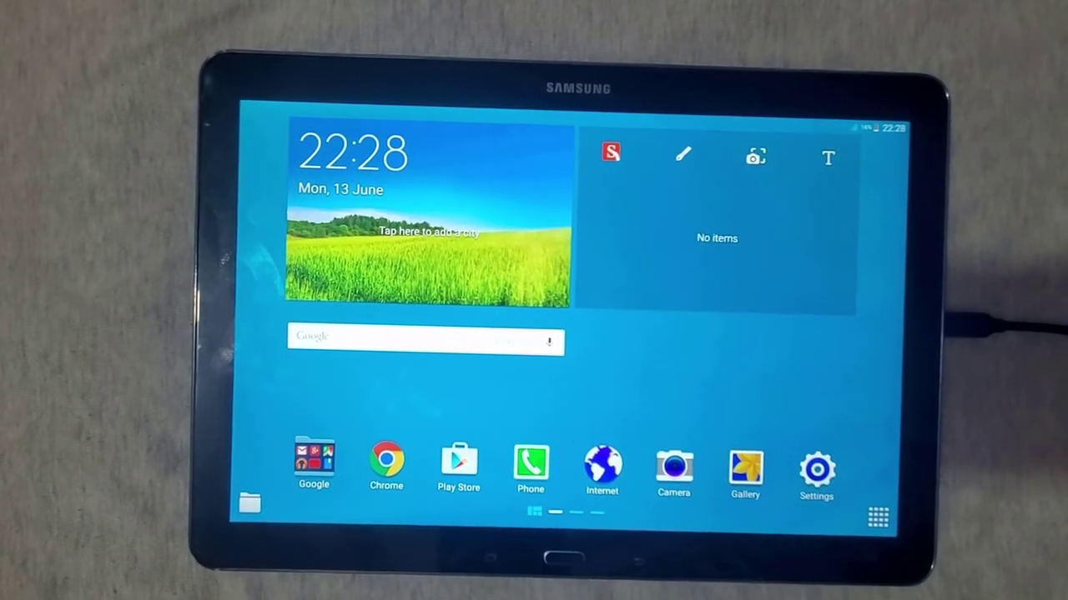
- Open the Phone dialer and dismiss the Multi window tip so it won't reappear
left_click(530, 464)
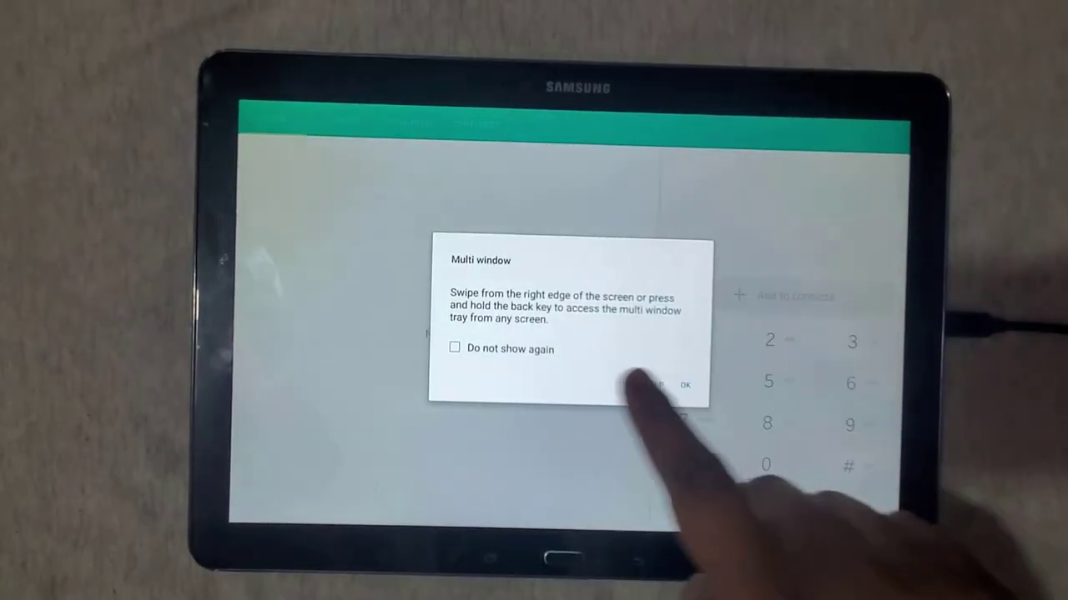
left_click(600, 349)
left_click(685, 384)
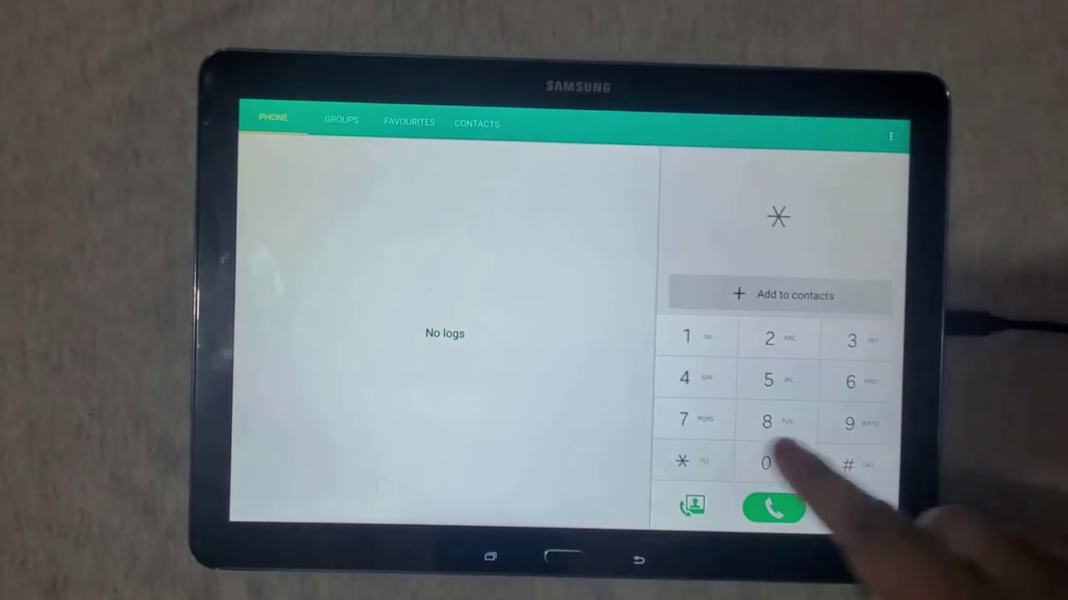
- Dial *#06# to show the IMEI (MEID) and S/N screen, then confirm with OK
left_click(848, 465)
left_click(766, 464)
left_click(850, 381)
left_click(847, 465)
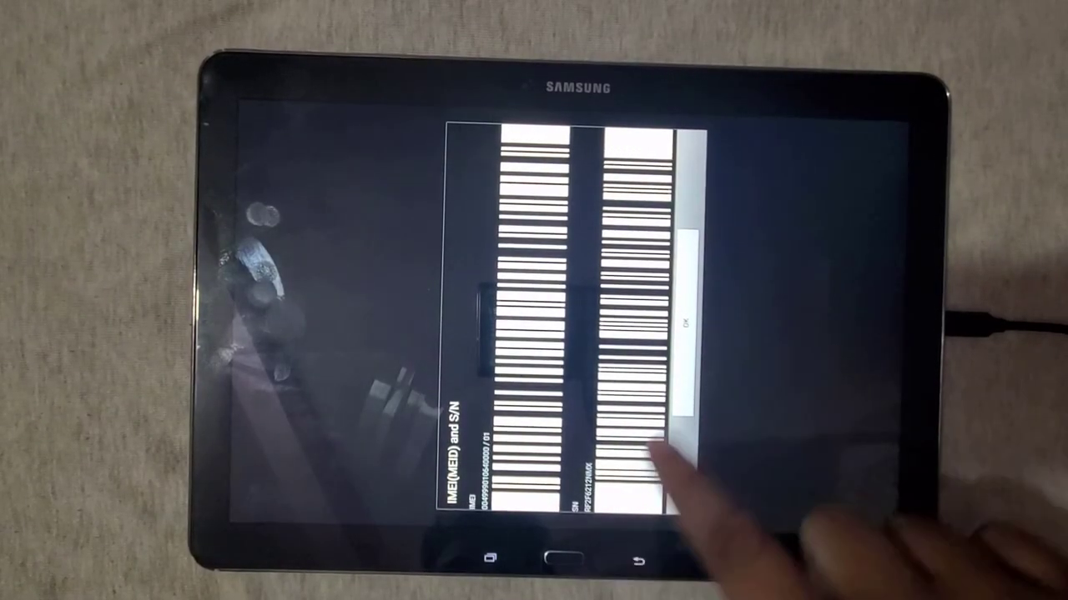
left_click(693, 350)
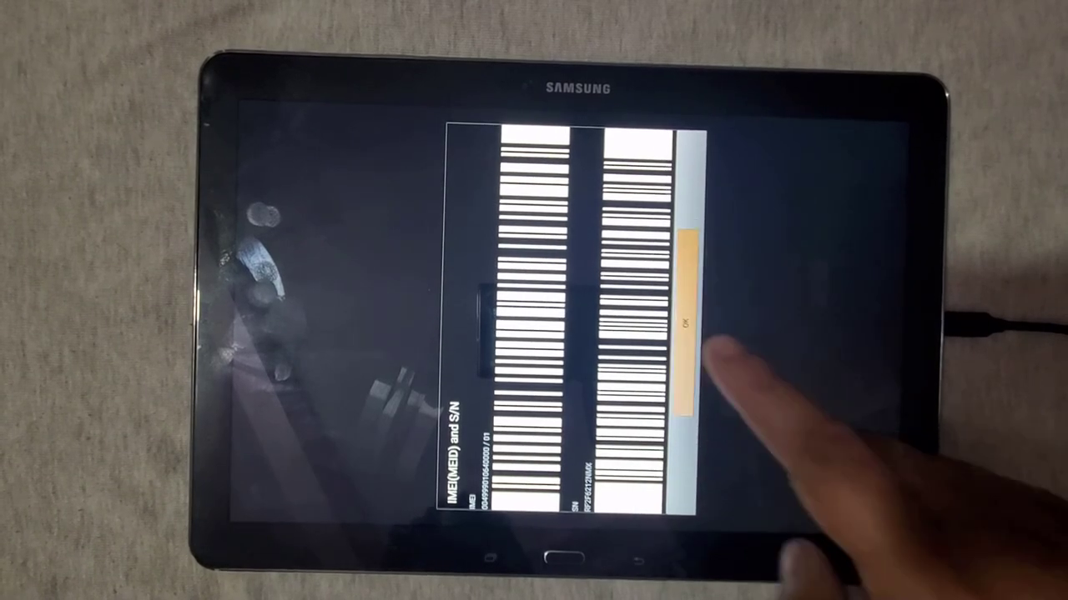